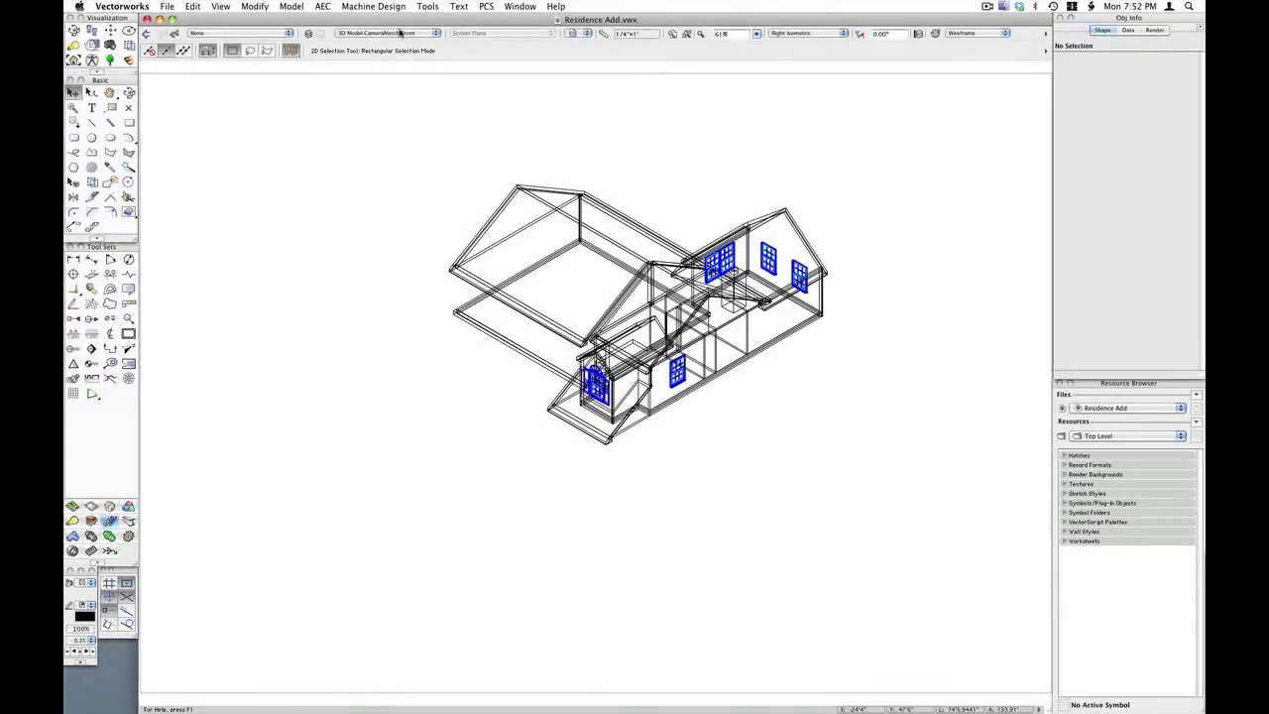
Step: Review the viewports on the 3D Model-CameraMatch Front and 3D Model-Exist Mass layers
click(399, 32)
click(411, 129)
click(646, 203)
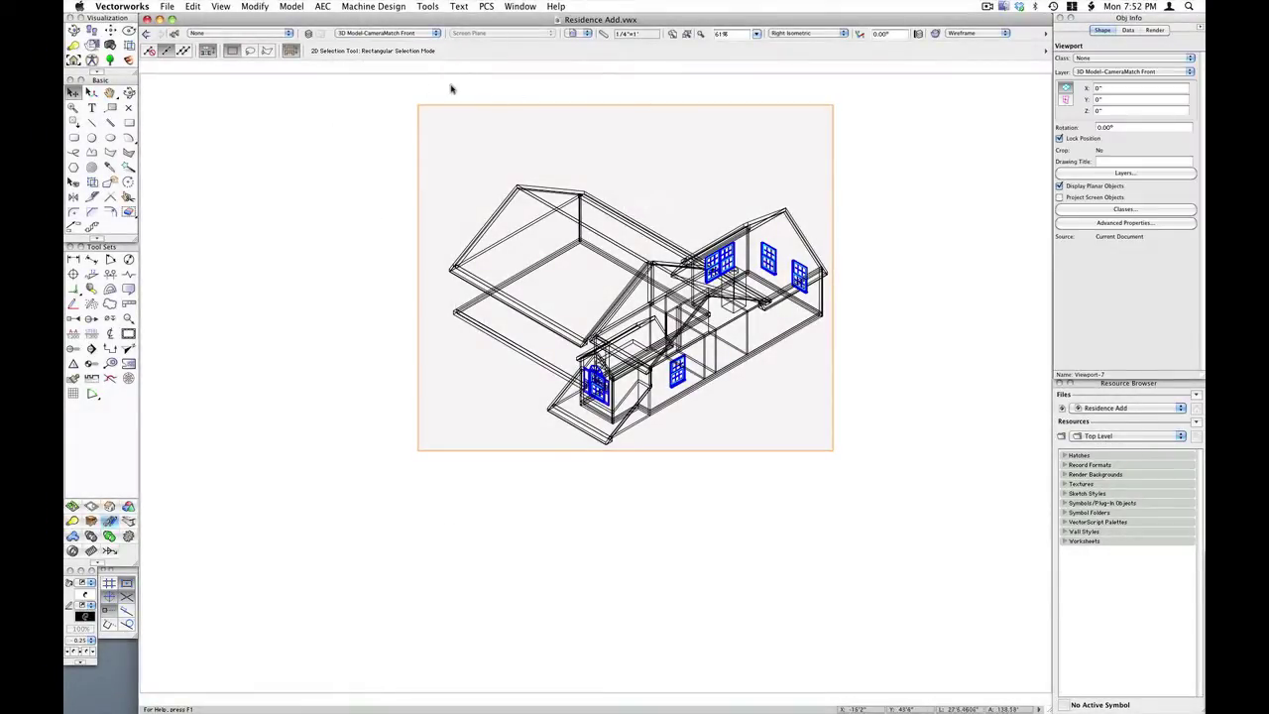
click(396, 34)
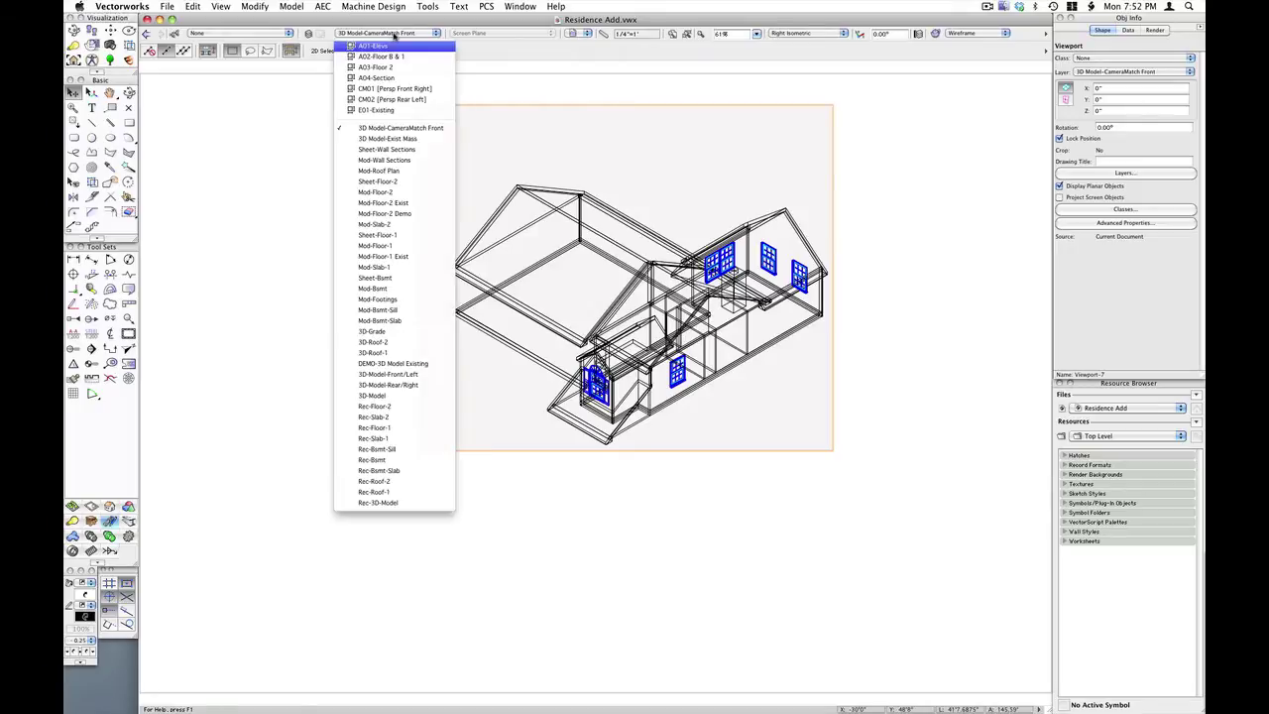
click(397, 138)
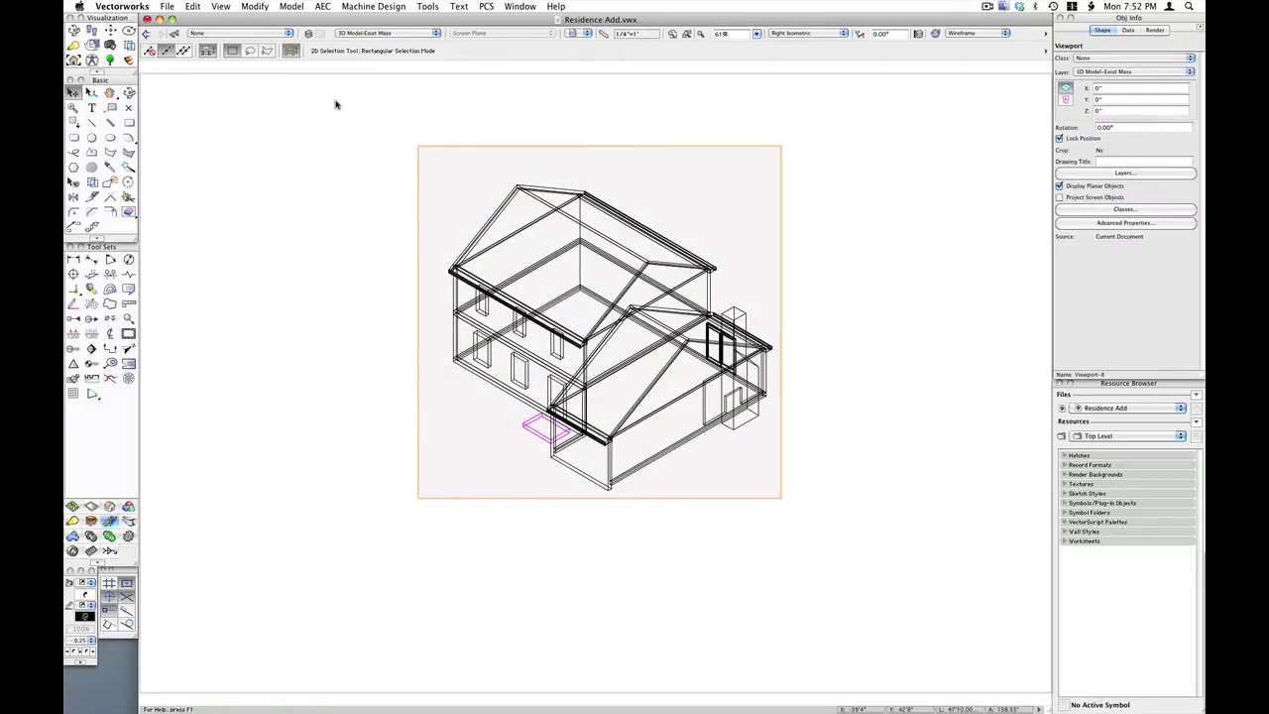
click(387, 126)
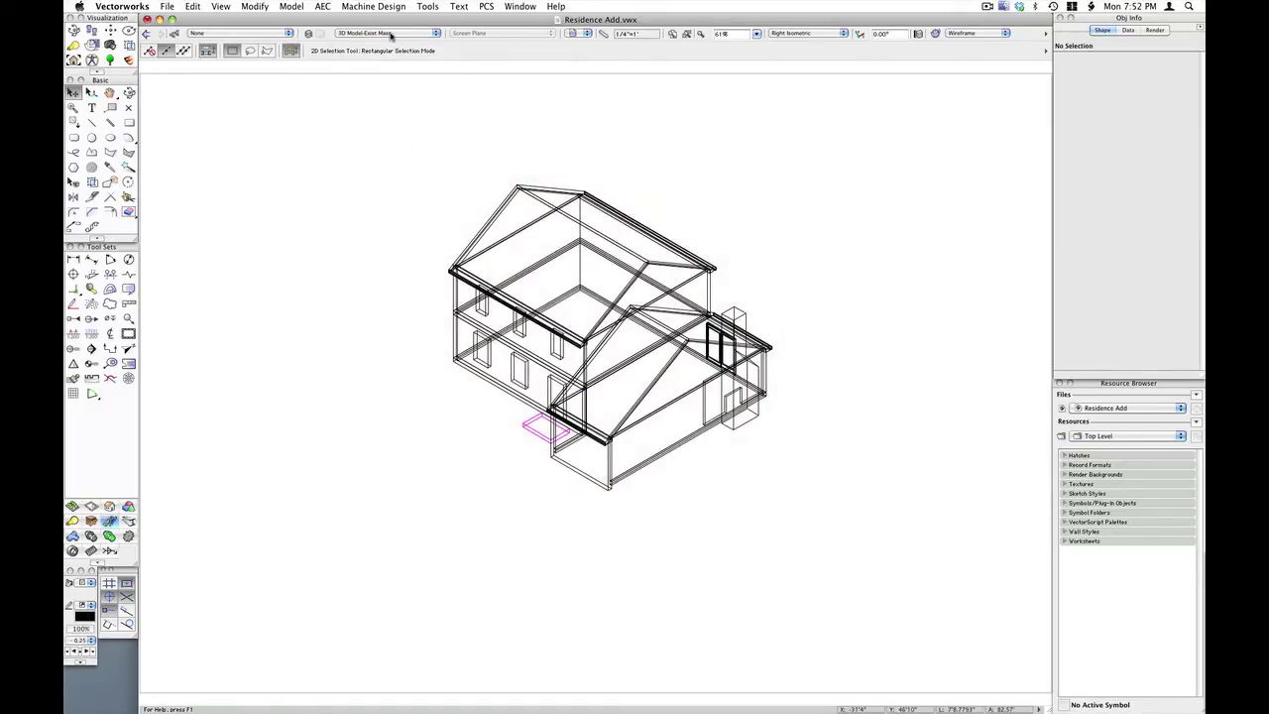
Step: Activate the 3D-Roof-2 layer and place a CameraMatch reference named CM RefPoint, rotated 90°, at the main roof's front corner beside the garage wing
click(391, 34)
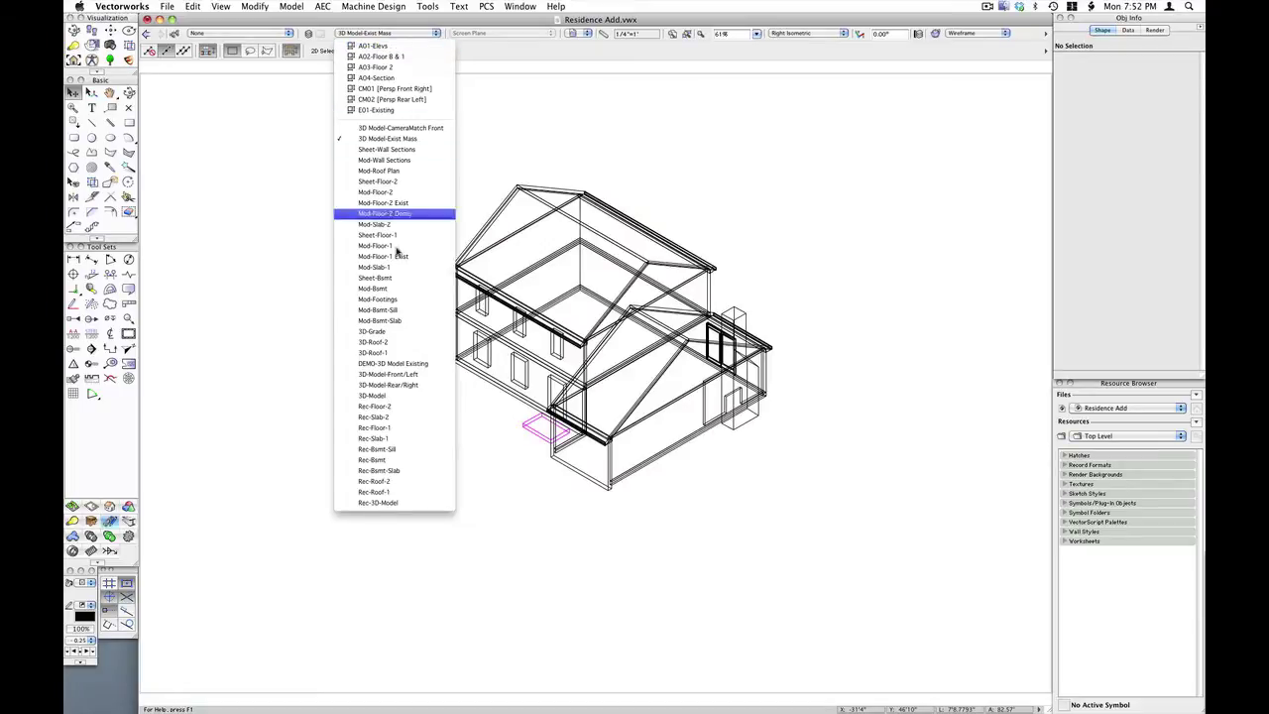
click(391, 341)
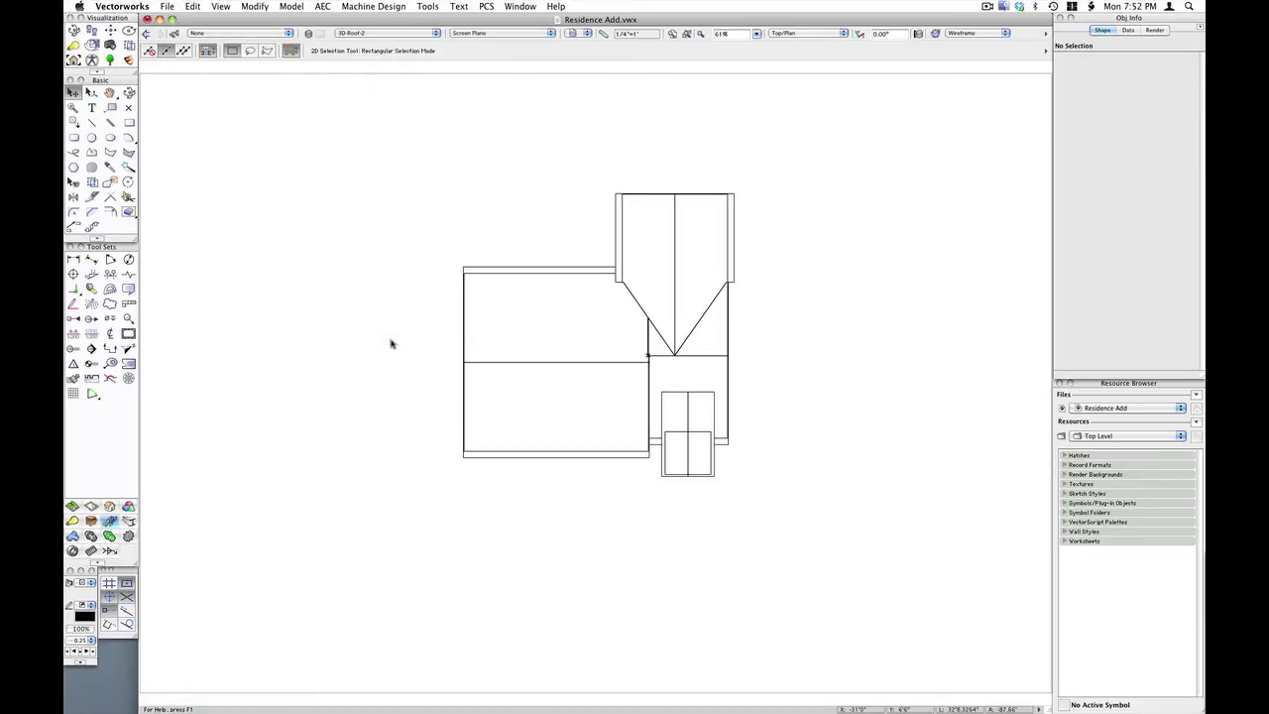
scroll(646, 451, up, 5)
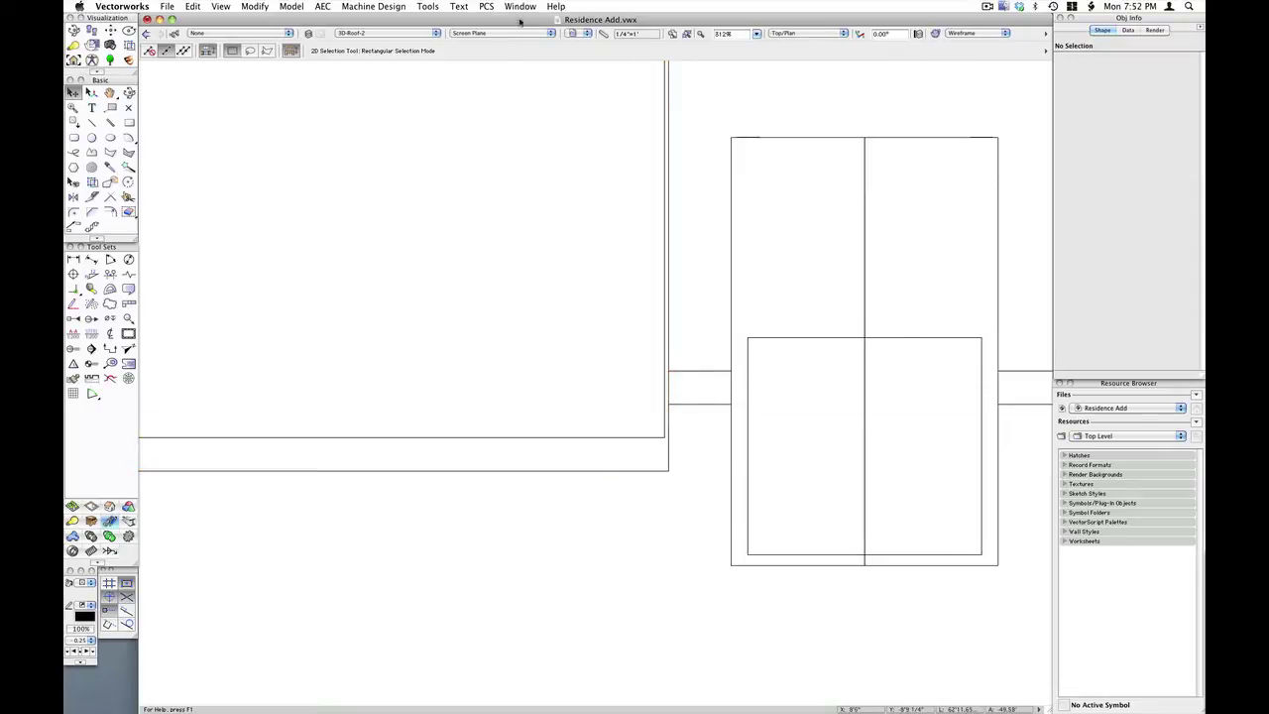
click(485, 6)
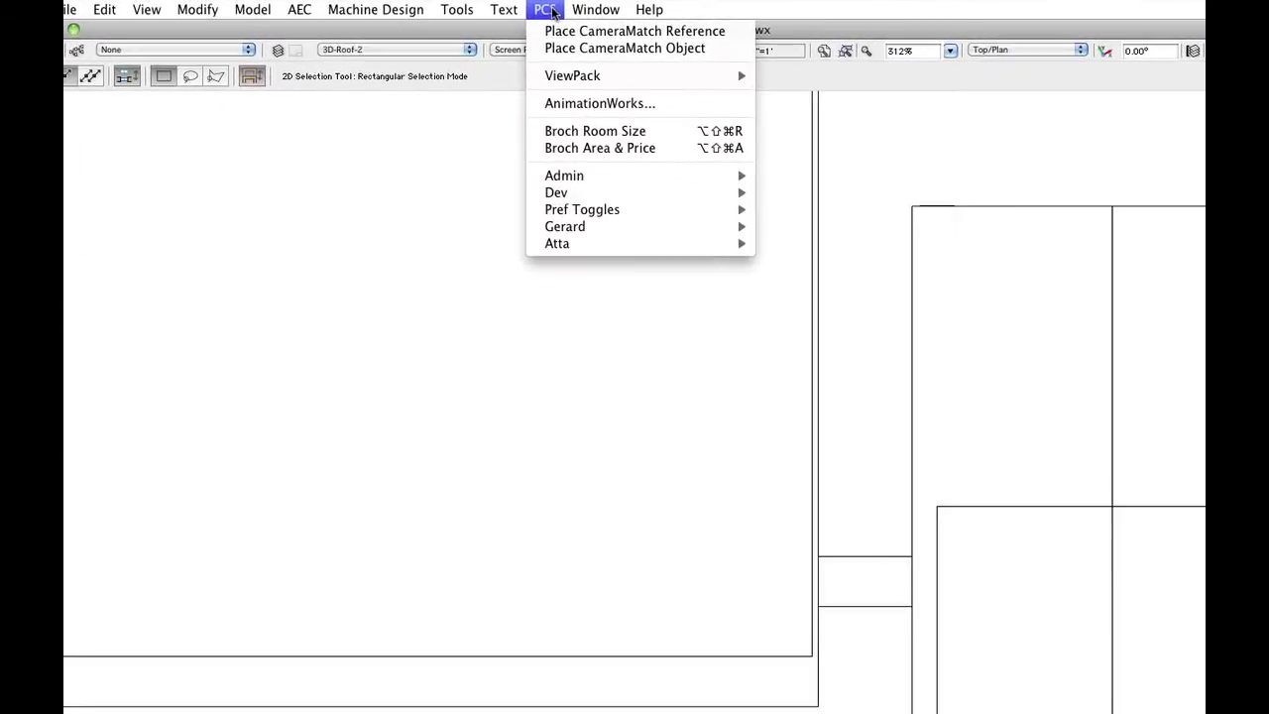
click(634, 31)
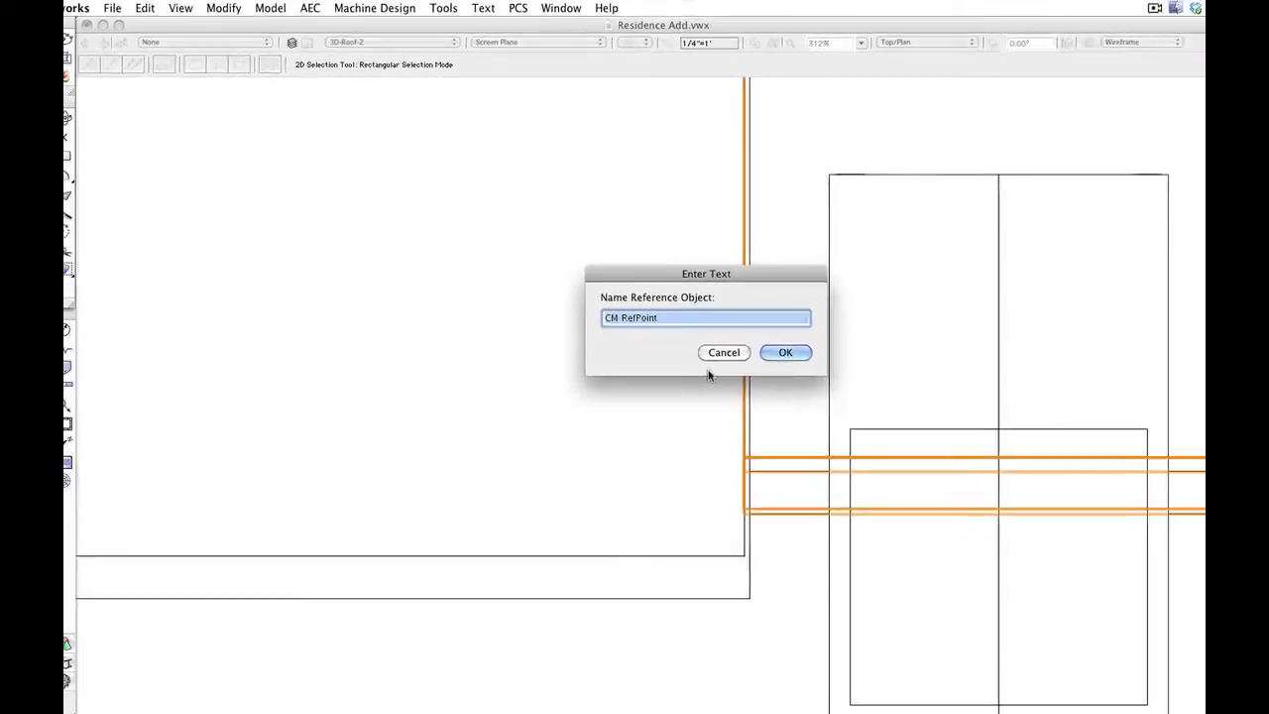
click(785, 352)
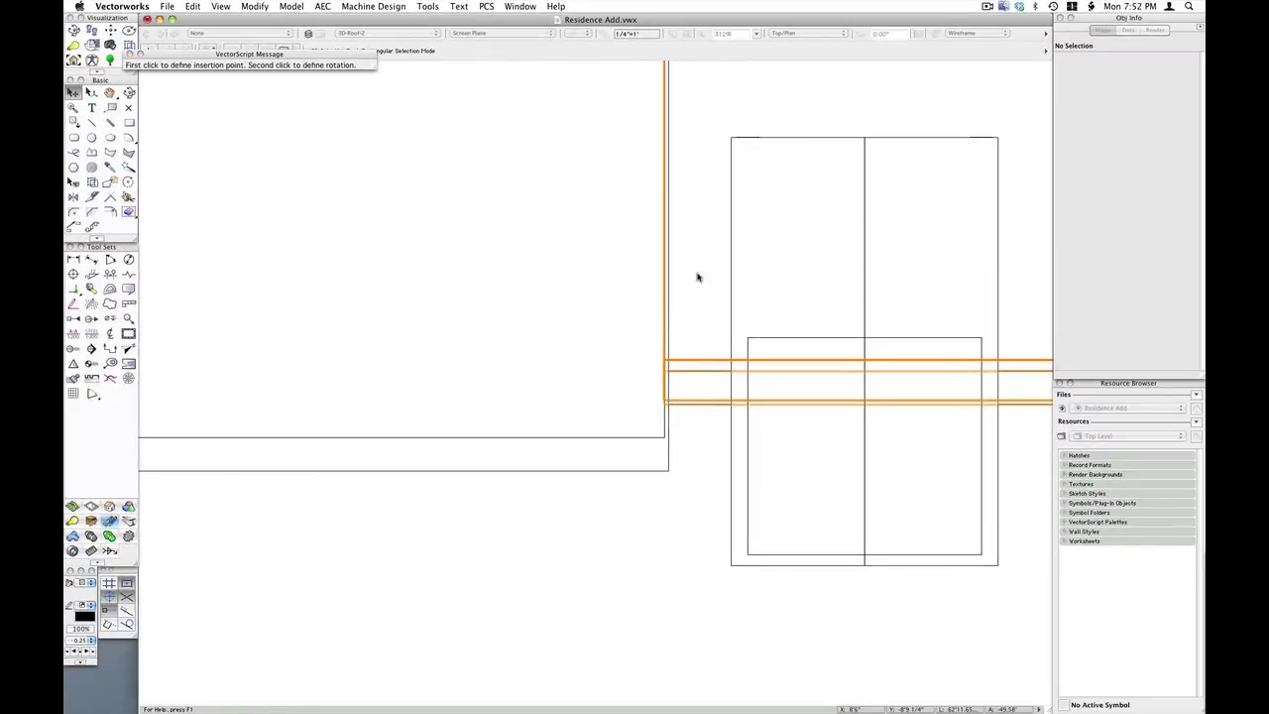
click(664, 436)
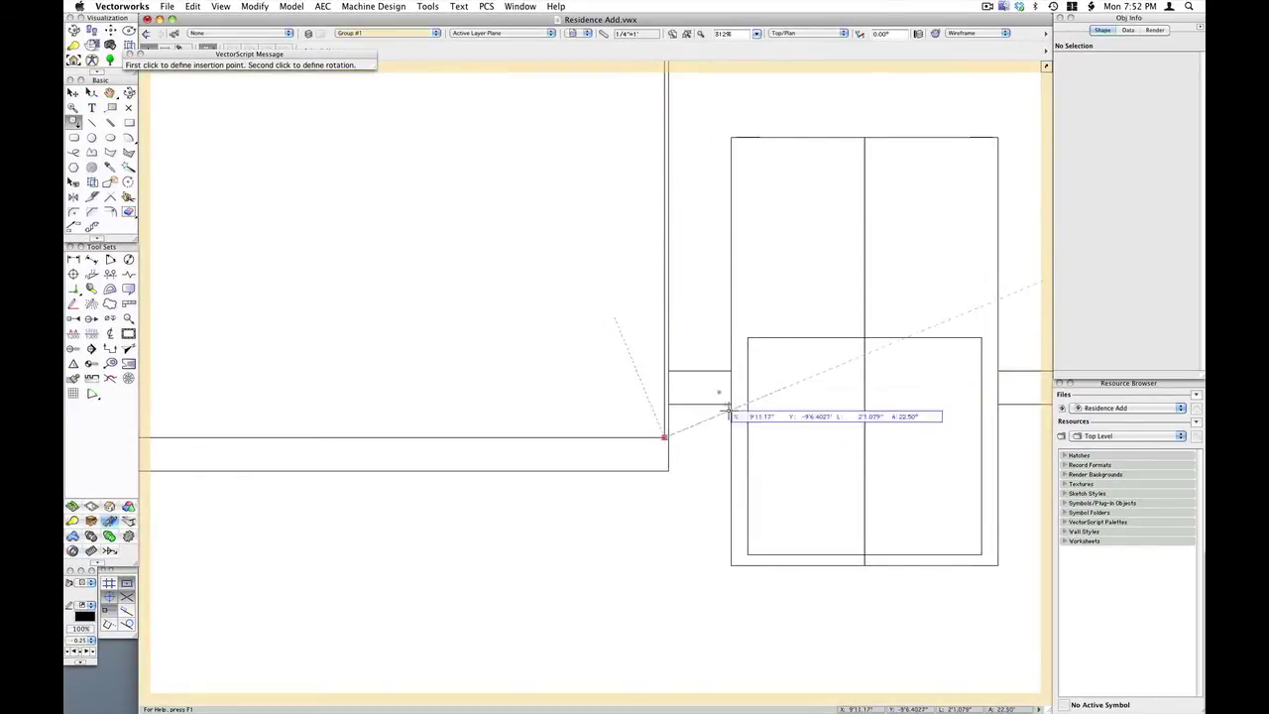
click(663, 304)
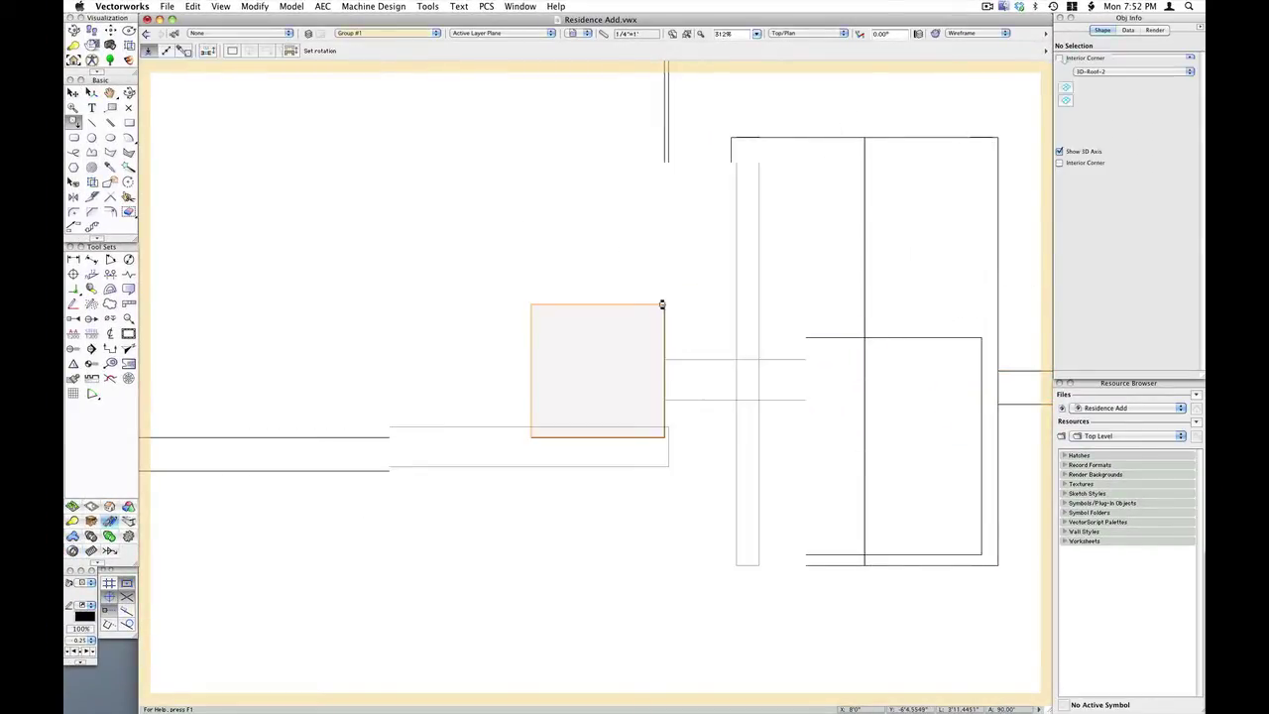
Step: Raise the CM RefPoint reference in the right view to the underside of the roof eave, about 7'6.87" high, and check it in isometric
scroll(525, 236, down, 2)
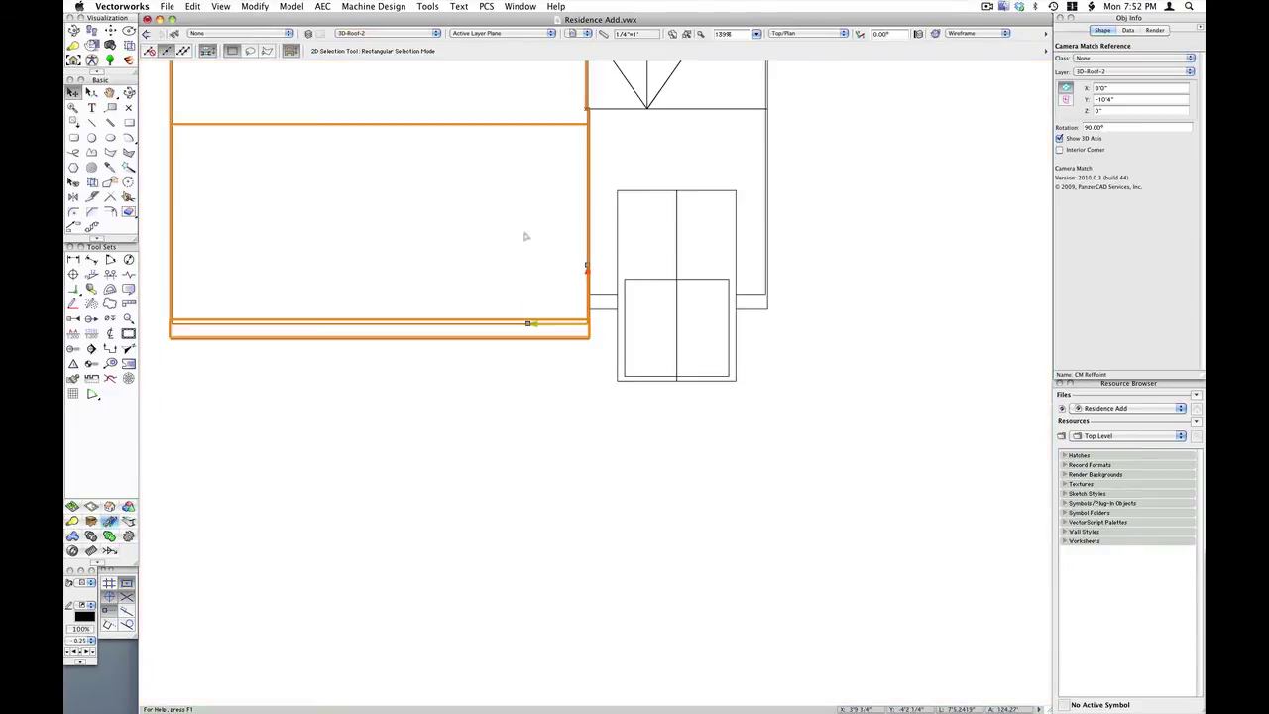
key(3)
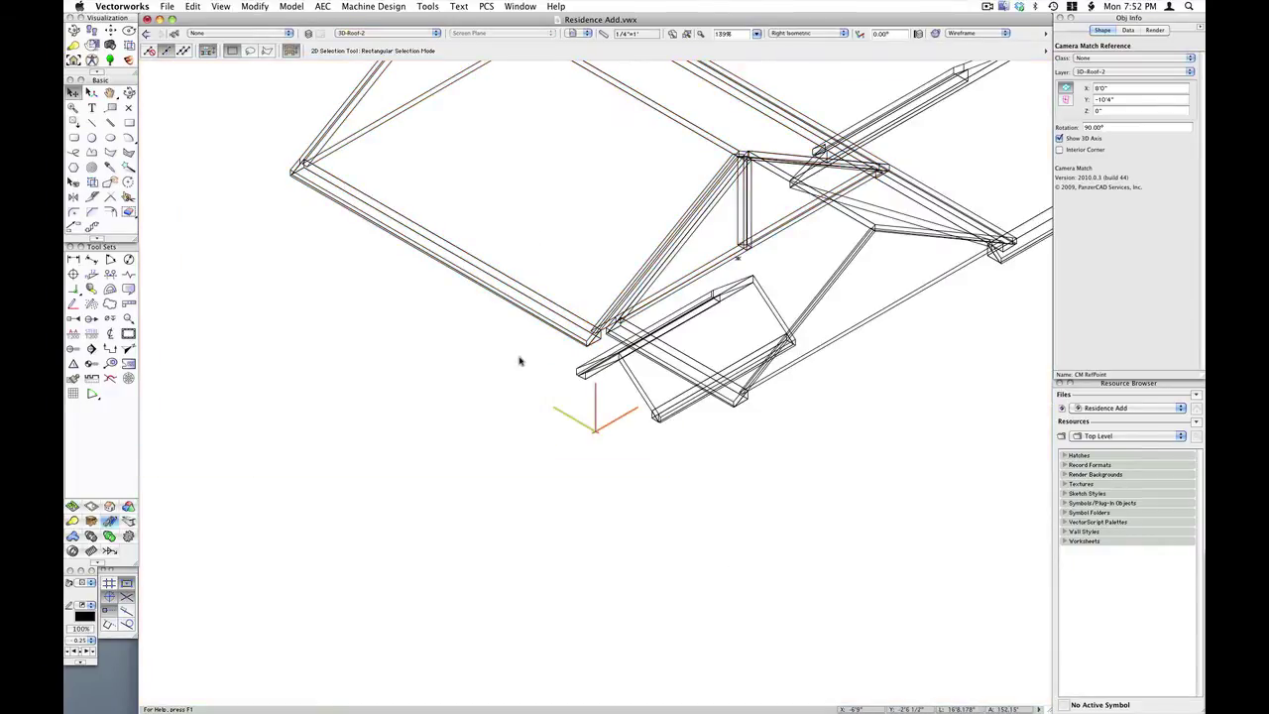
key(6)
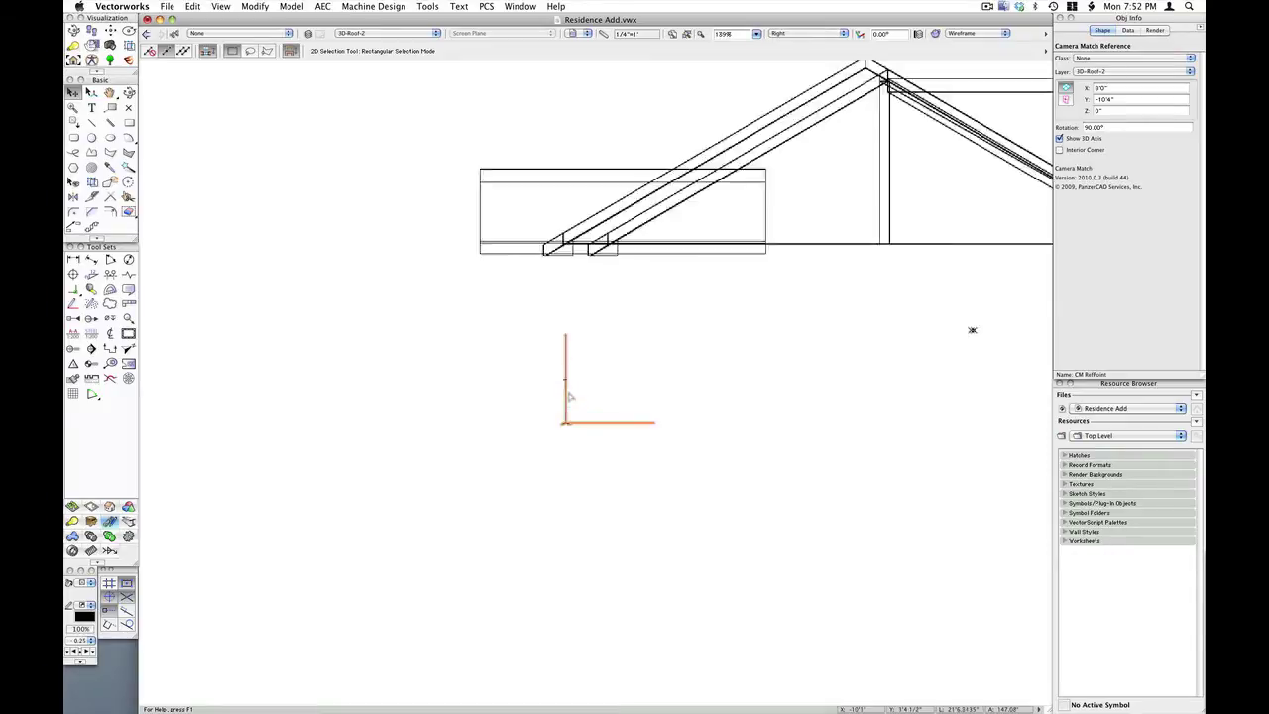
scroll(568, 395, up, 4)
scroll(592, 208, up, 2)
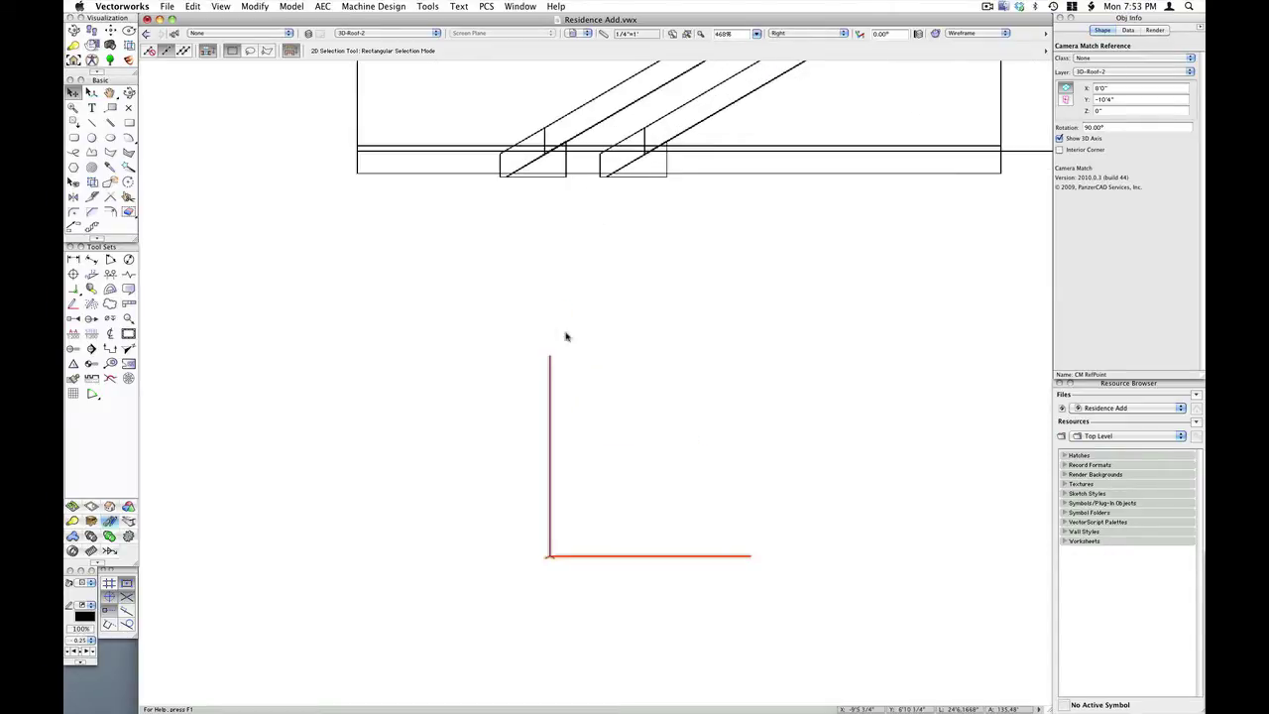
drag(548, 556, 502, 177)
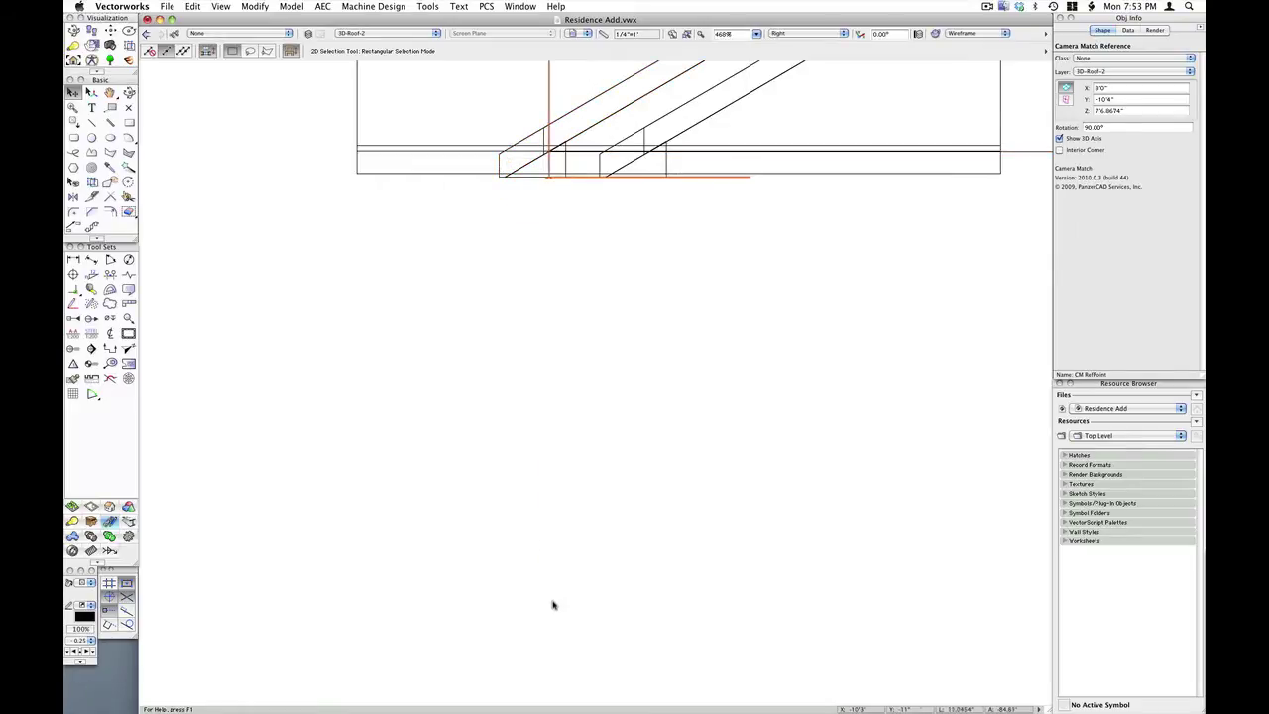
scroll(552, 603, down, 2)
scroll(498, 531, down, 3)
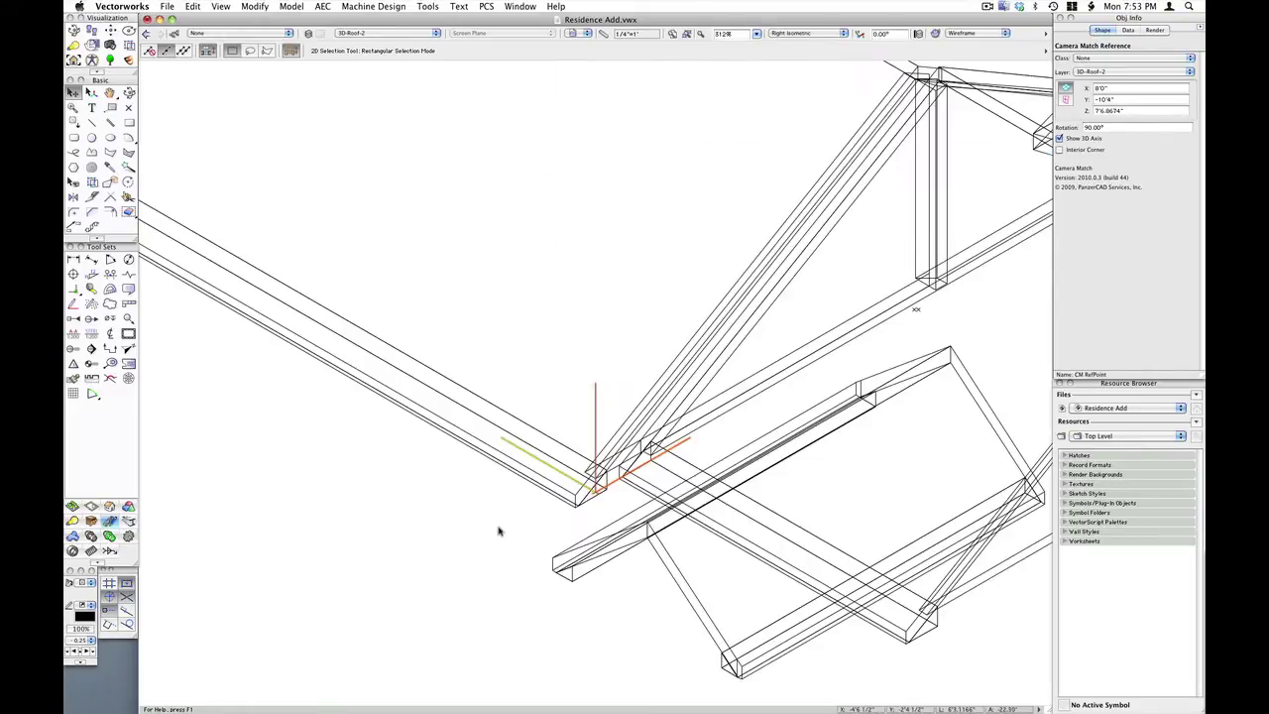
scroll(499, 527, up, 1)
click(472, 570)
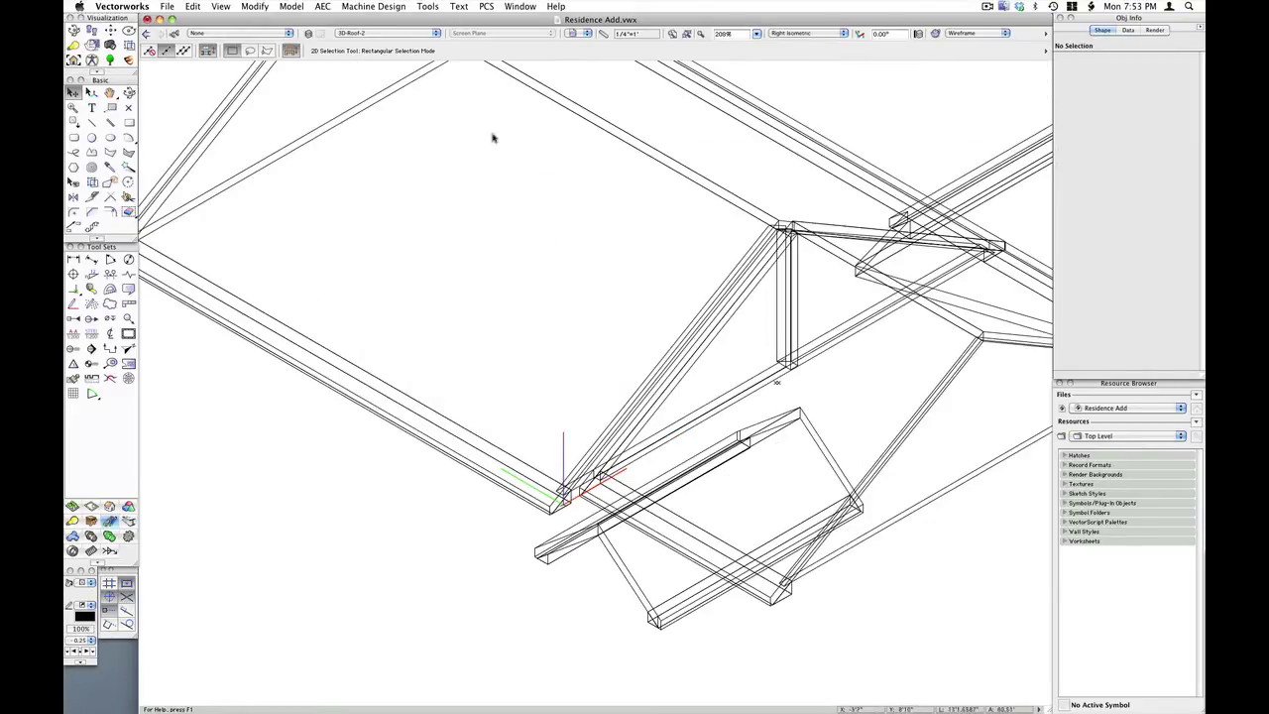
Step: Open the CM01 [Persp Front Right] sheet and enter annotation editing for its viewport
click(367, 33)
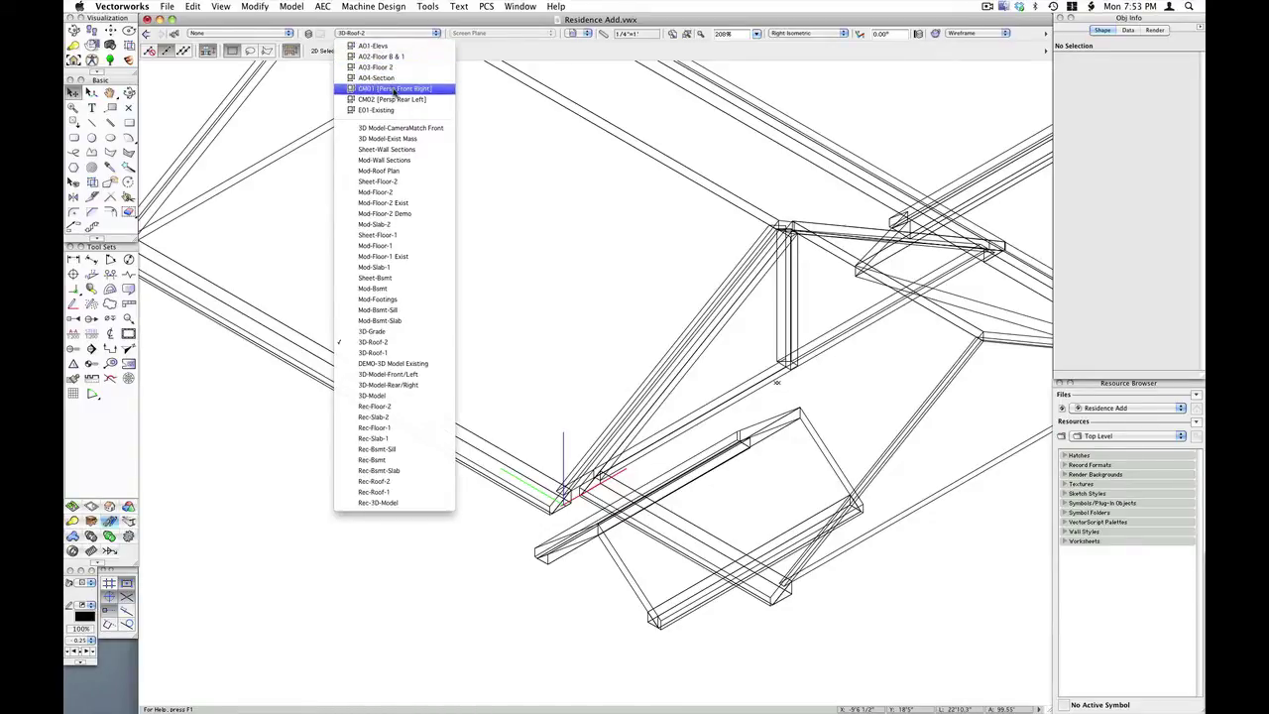
click(393, 89)
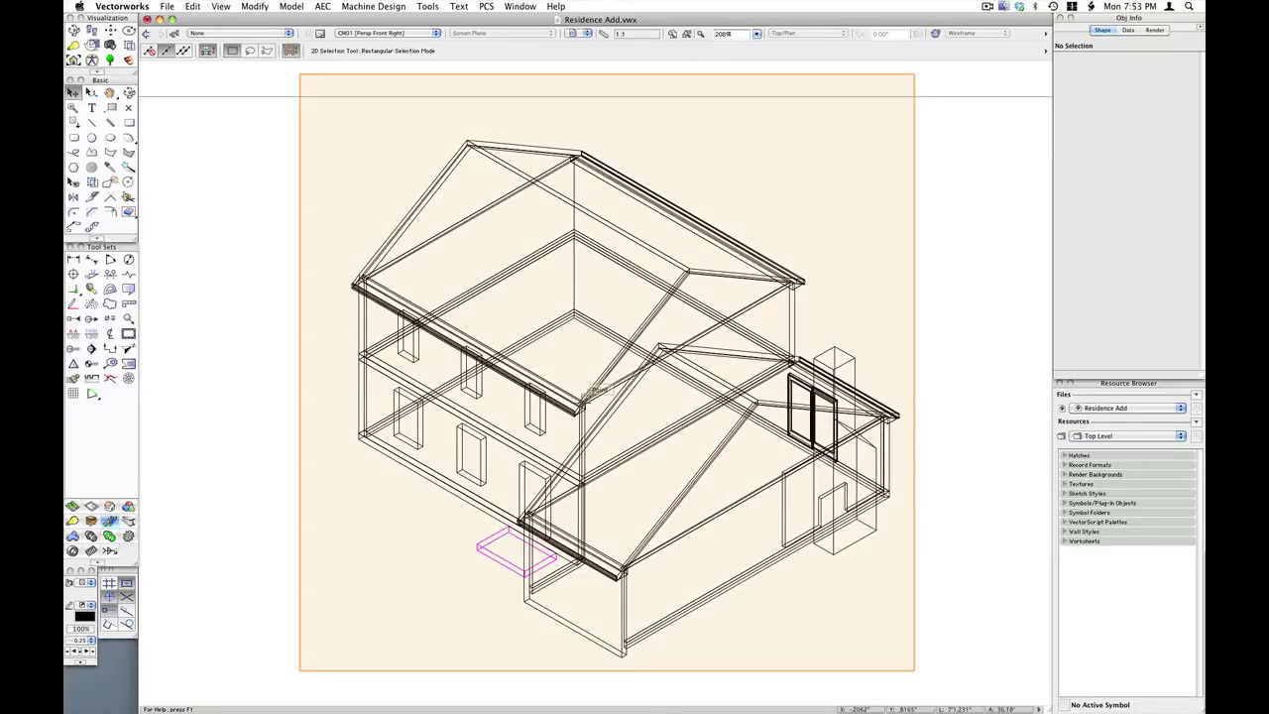
click(594, 390)
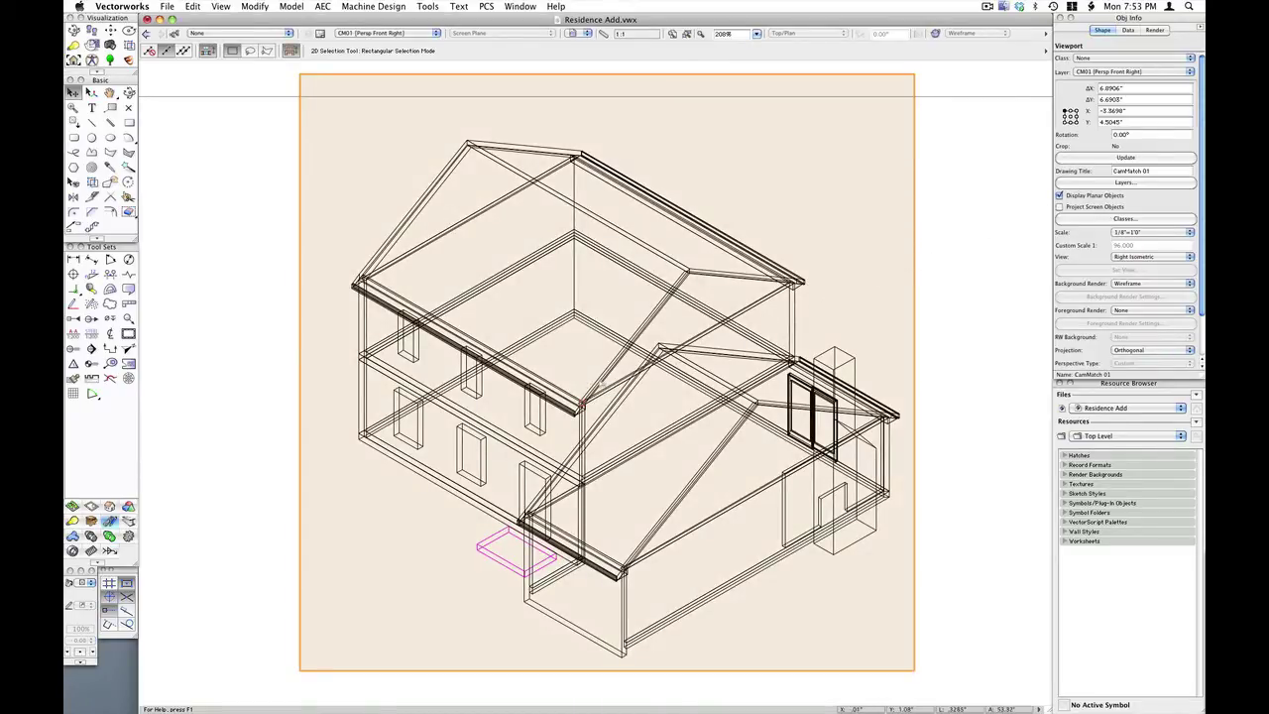
double_click(601, 383)
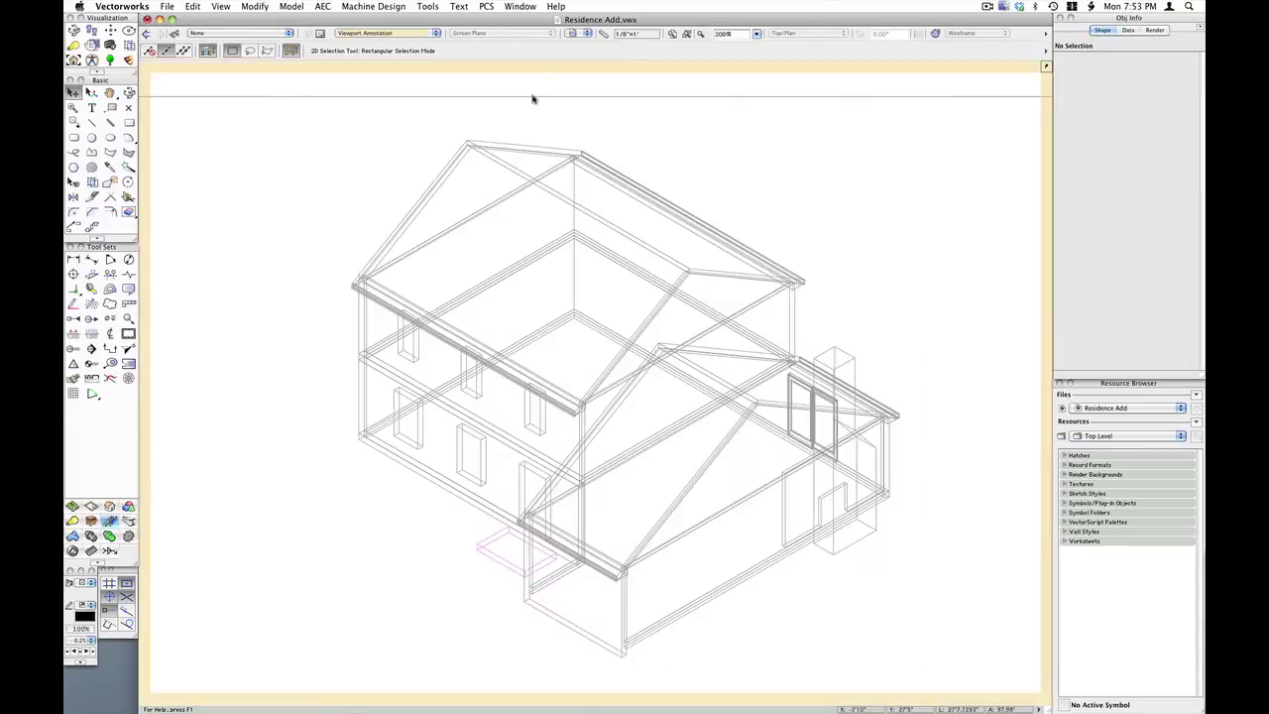
Step: Place a CameraMatch object using the imported Site Front.JPG photo with JPEG compression and CM RefPoint as its reference object
click(487, 6)
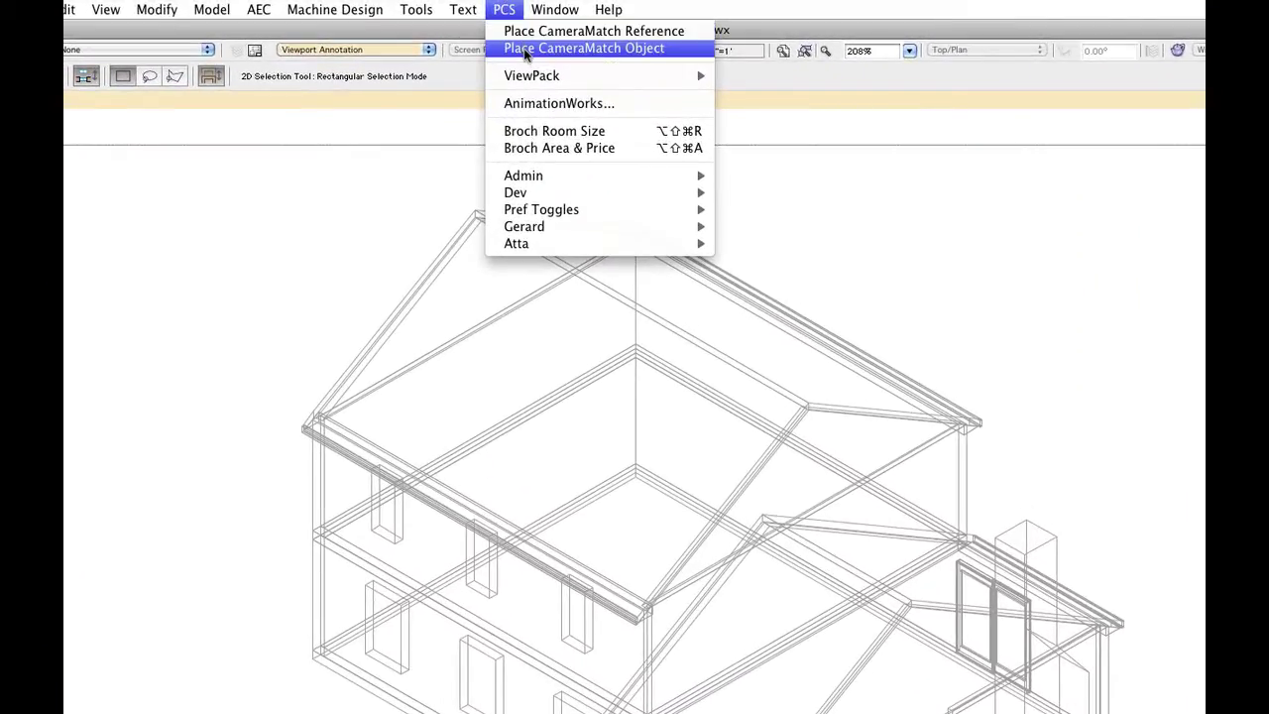
click(525, 48)
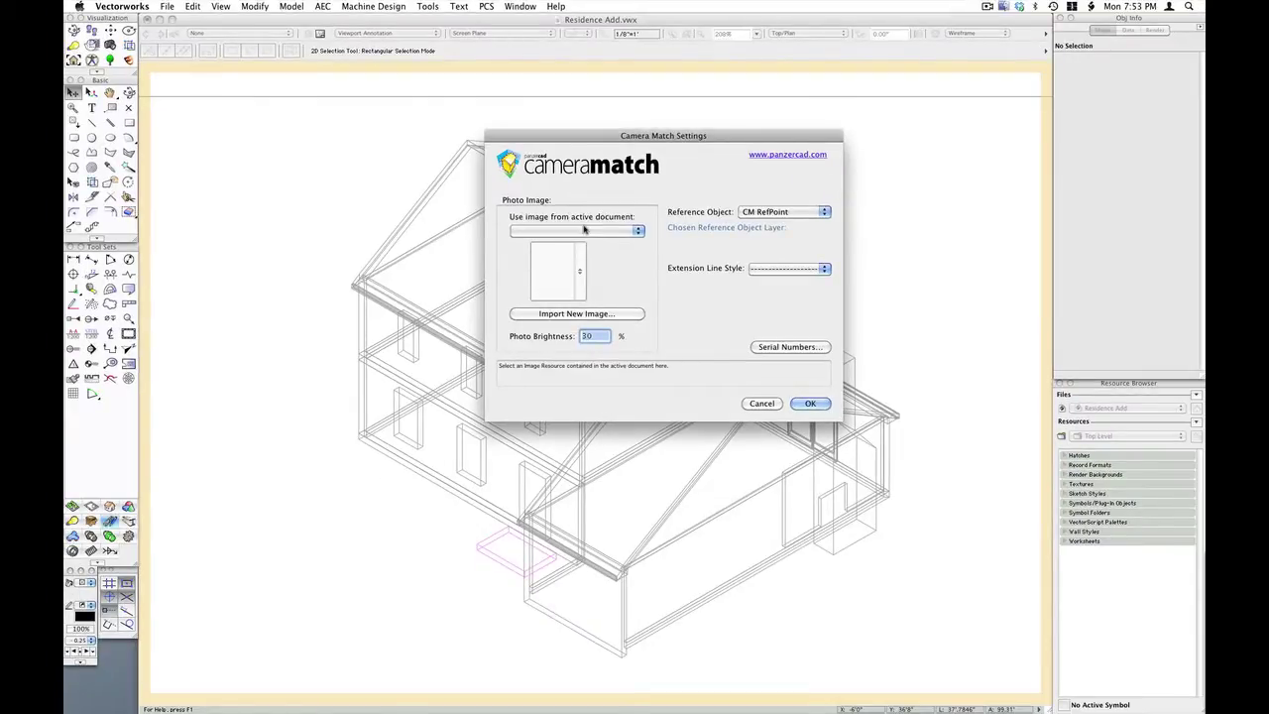
click(567, 314)
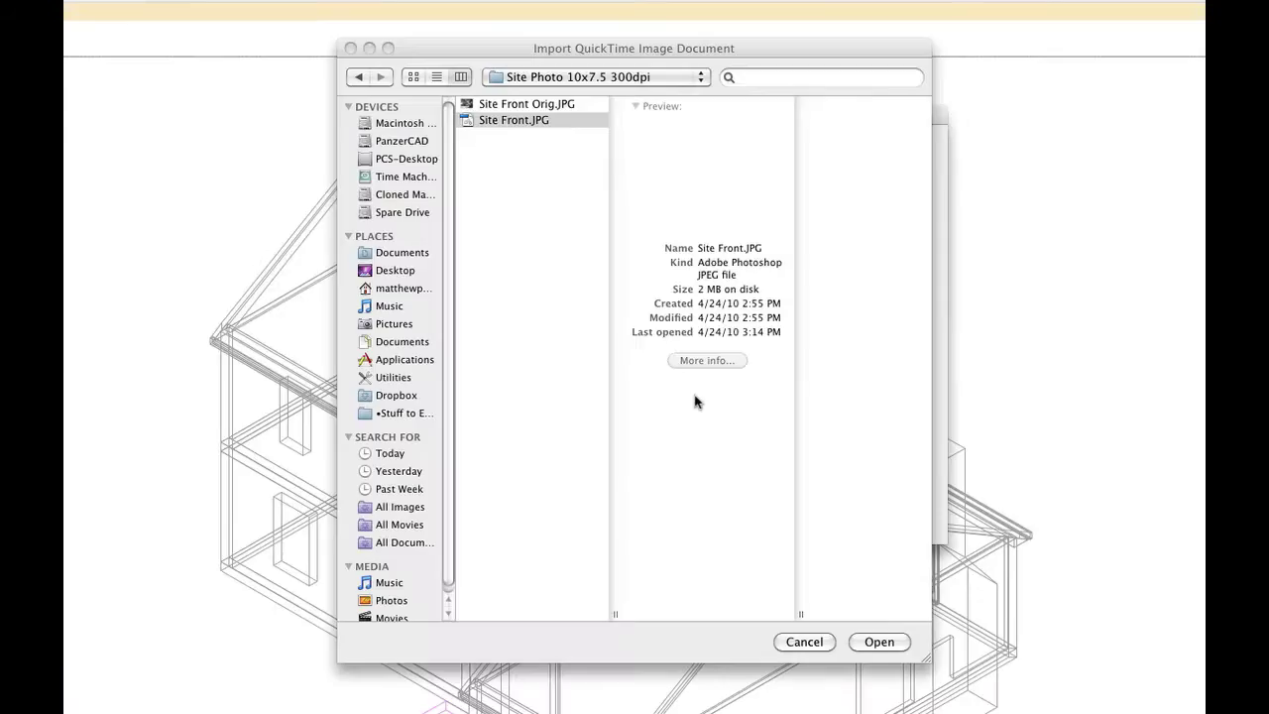
click(879, 642)
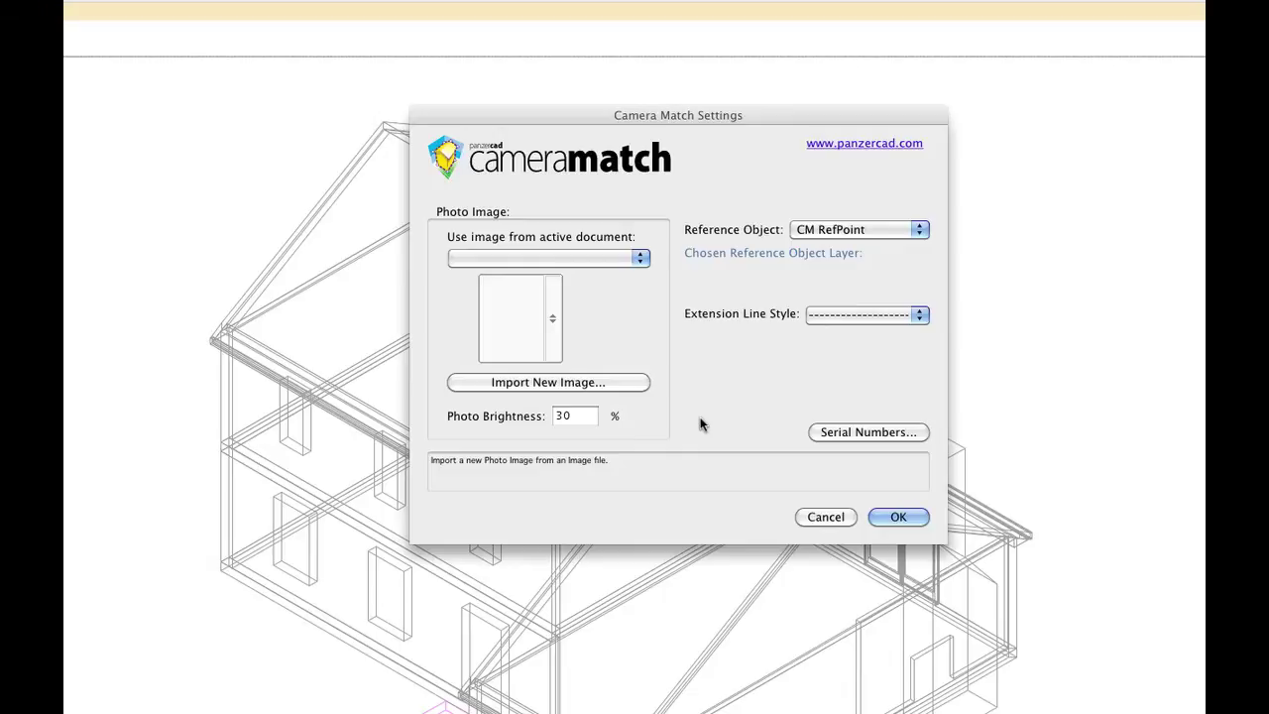
click(801, 539)
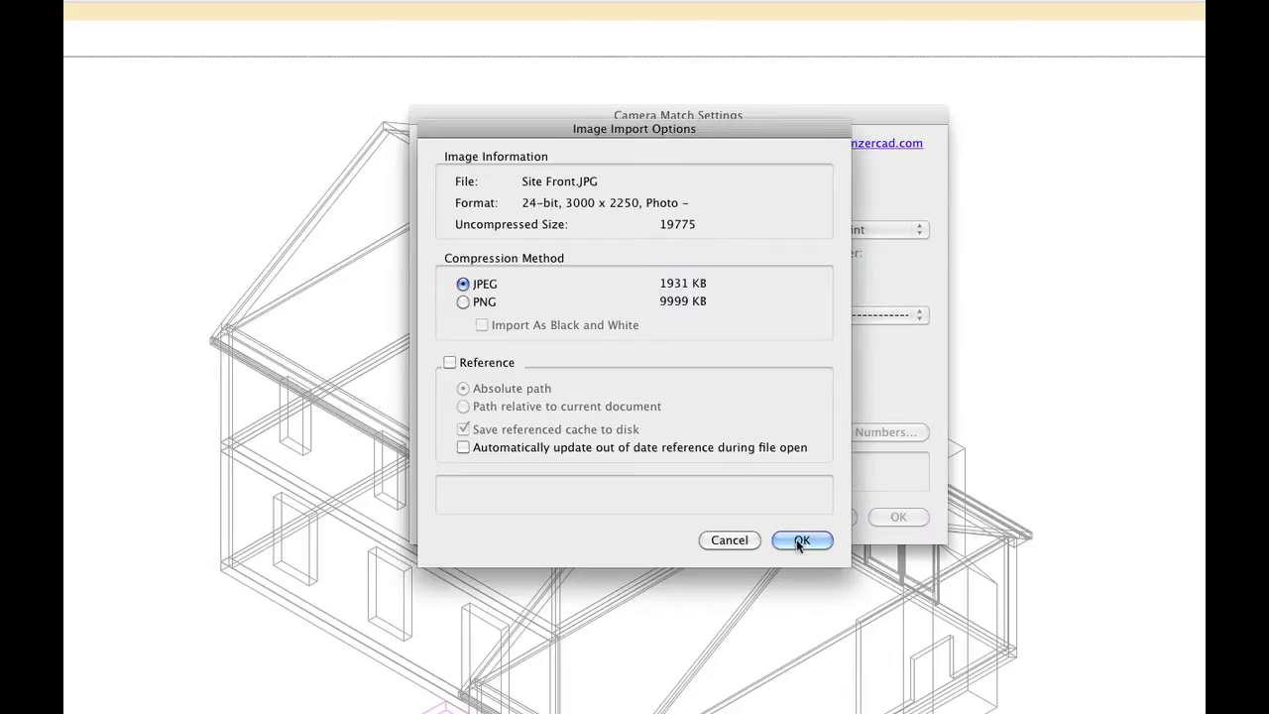
click(843, 229)
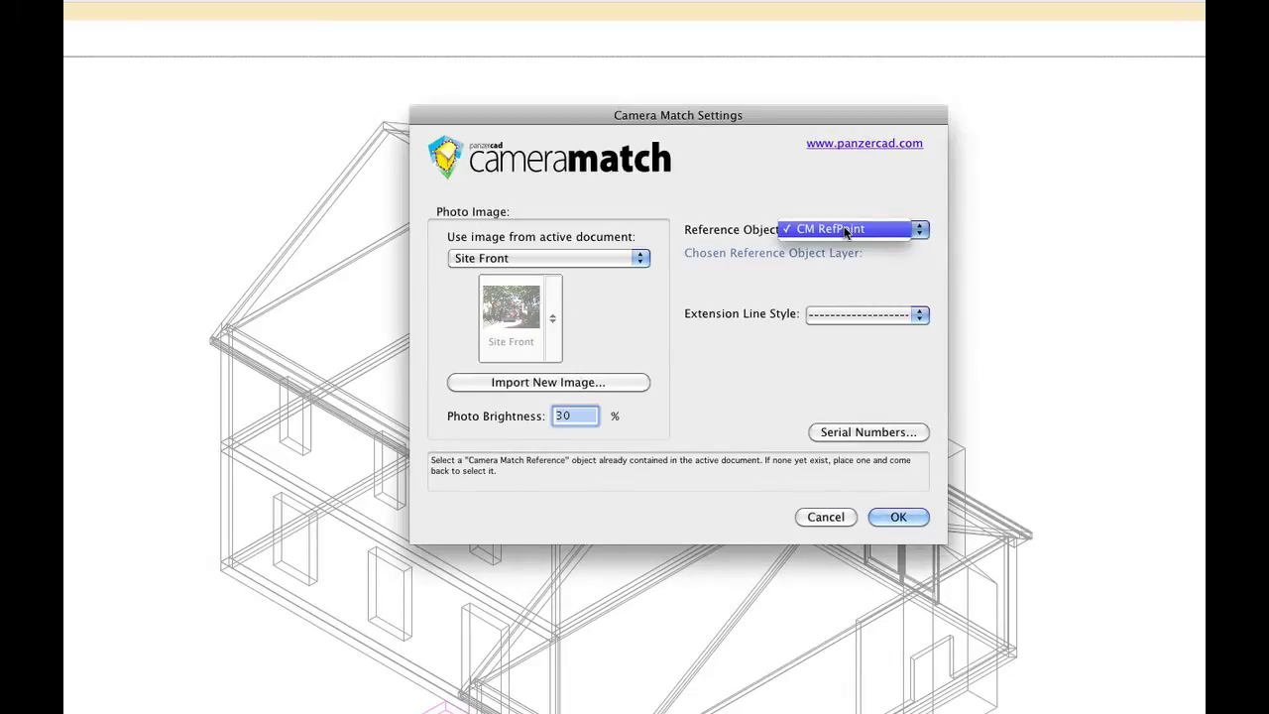
click(845, 229)
click(898, 517)
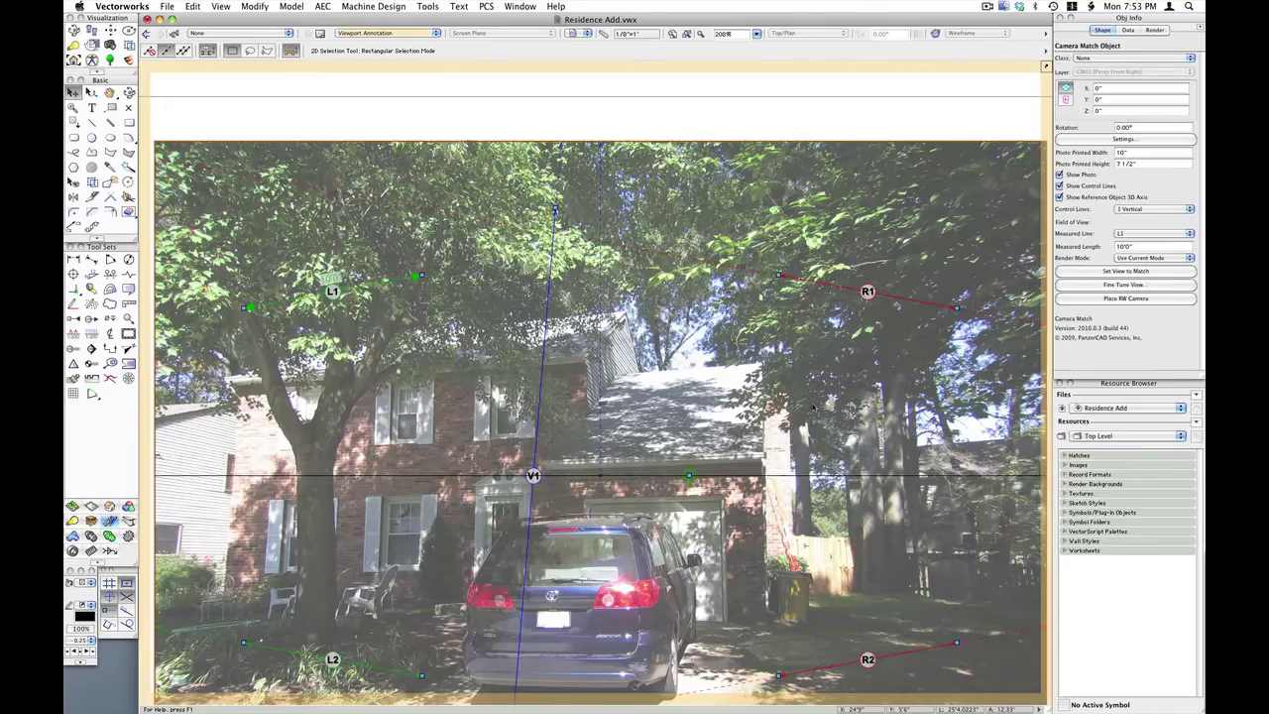
Step: Fit the whole photo in view and turn off the active snapping constraints
key(super+6)
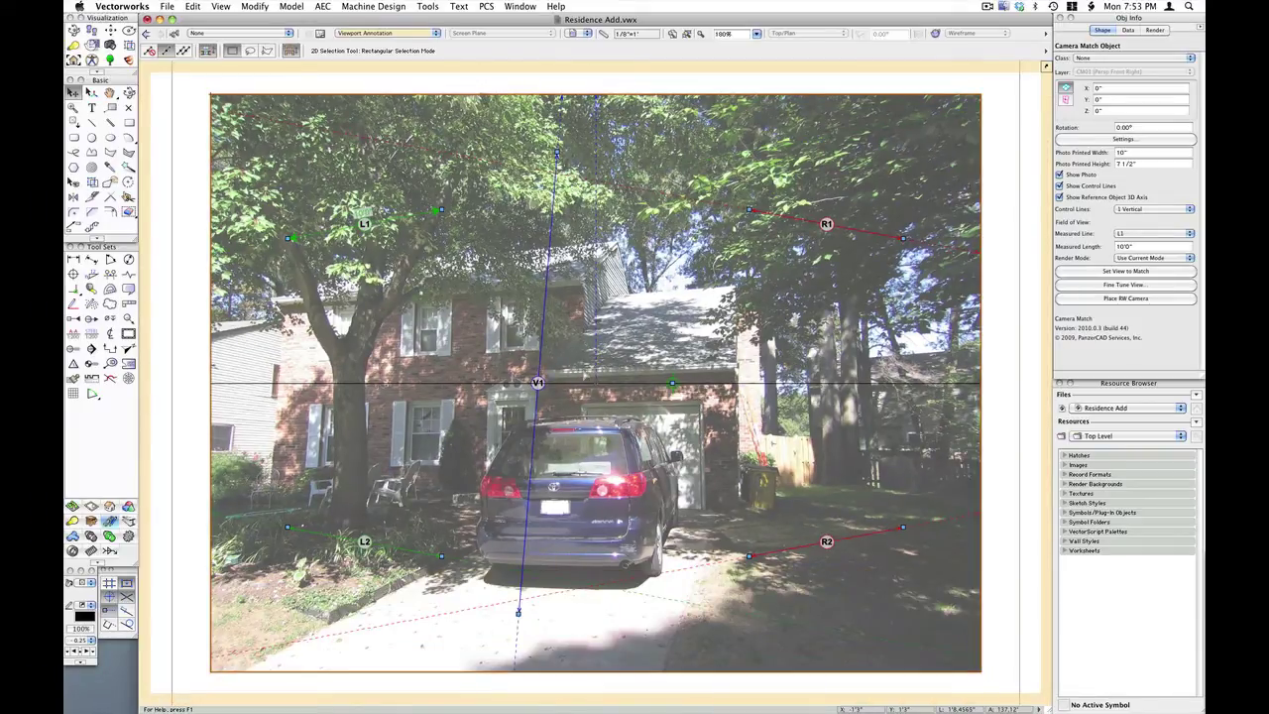
click(126, 585)
click(127, 597)
click(110, 597)
click(110, 611)
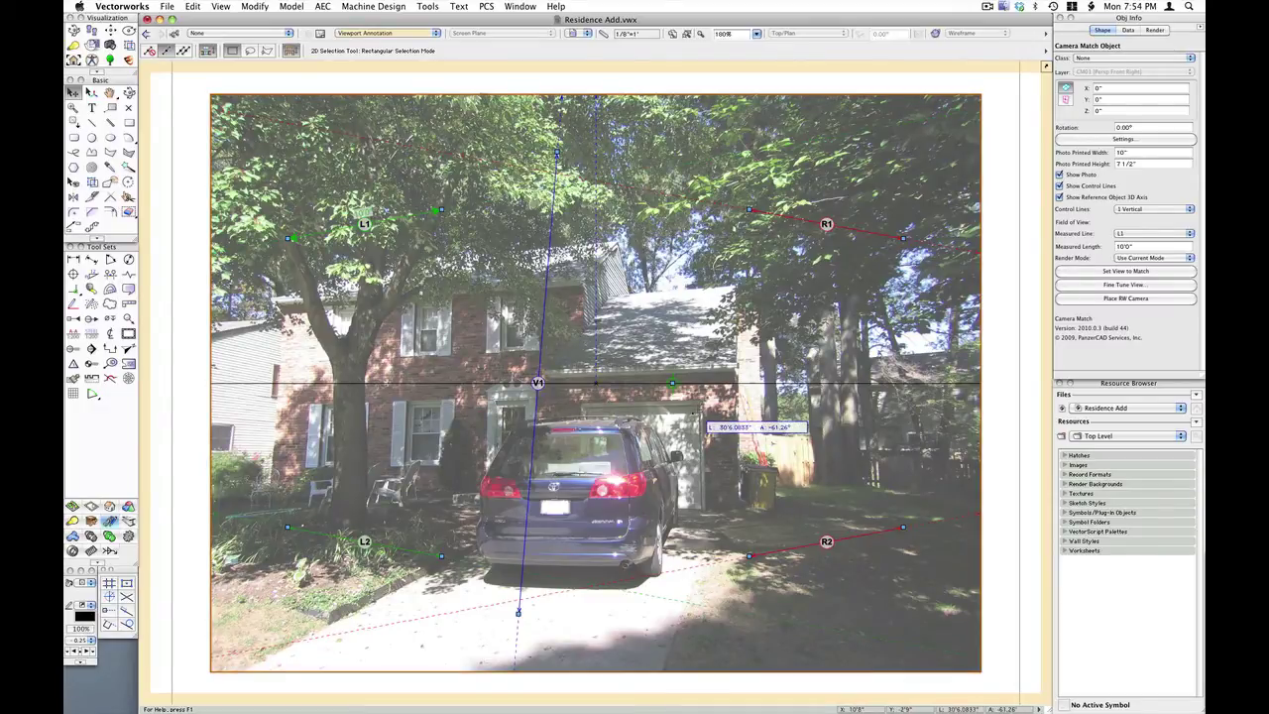
Step: Align both ends of vertical control line V1 with the right edge of the garage door in the photo
drag(698, 406, 698, 406)
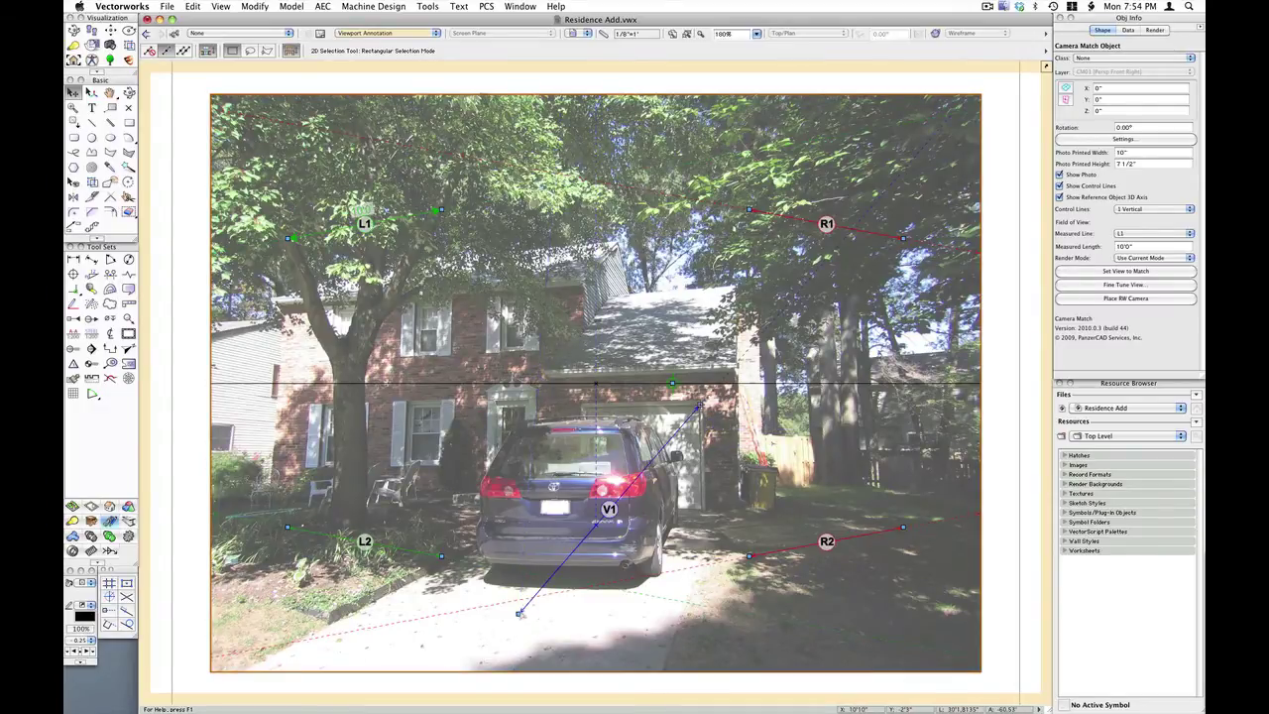
drag(518, 613, 646, 543)
drag(701, 508, 701, 508)
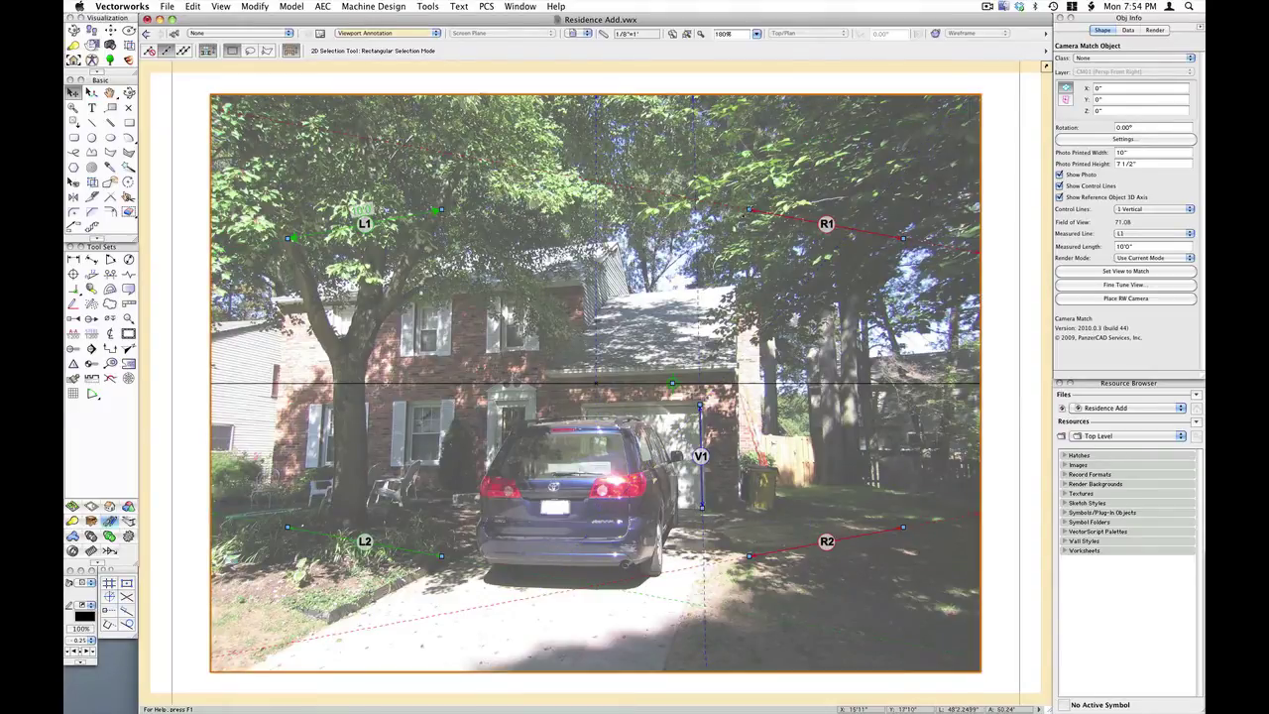
Step: Align control line R1 with the sloping gable edge of the main house roof in the photo
click(613, 251)
drag(621, 277, 623, 276)
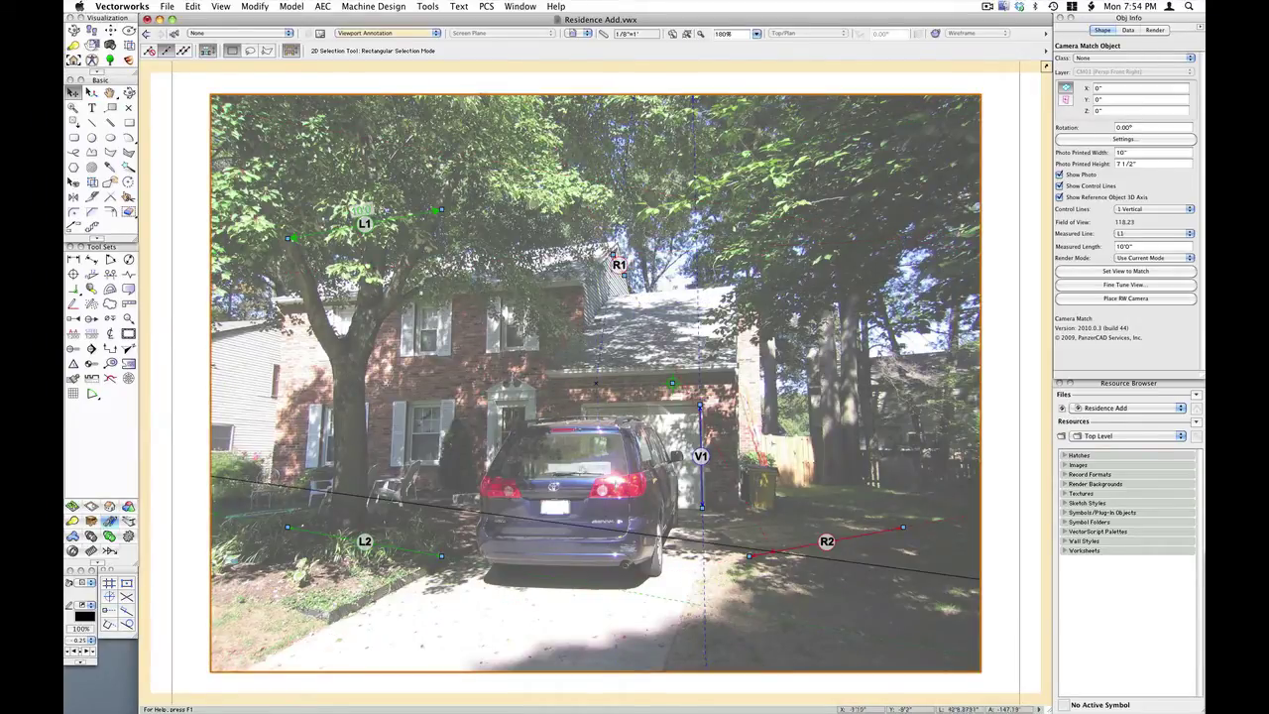
Step: Align control line R2 with the slope of the siding below the eave corner on the main house's gable end
drag(748, 557, 590, 288)
drag(903, 526, 611, 300)
click(602, 300)
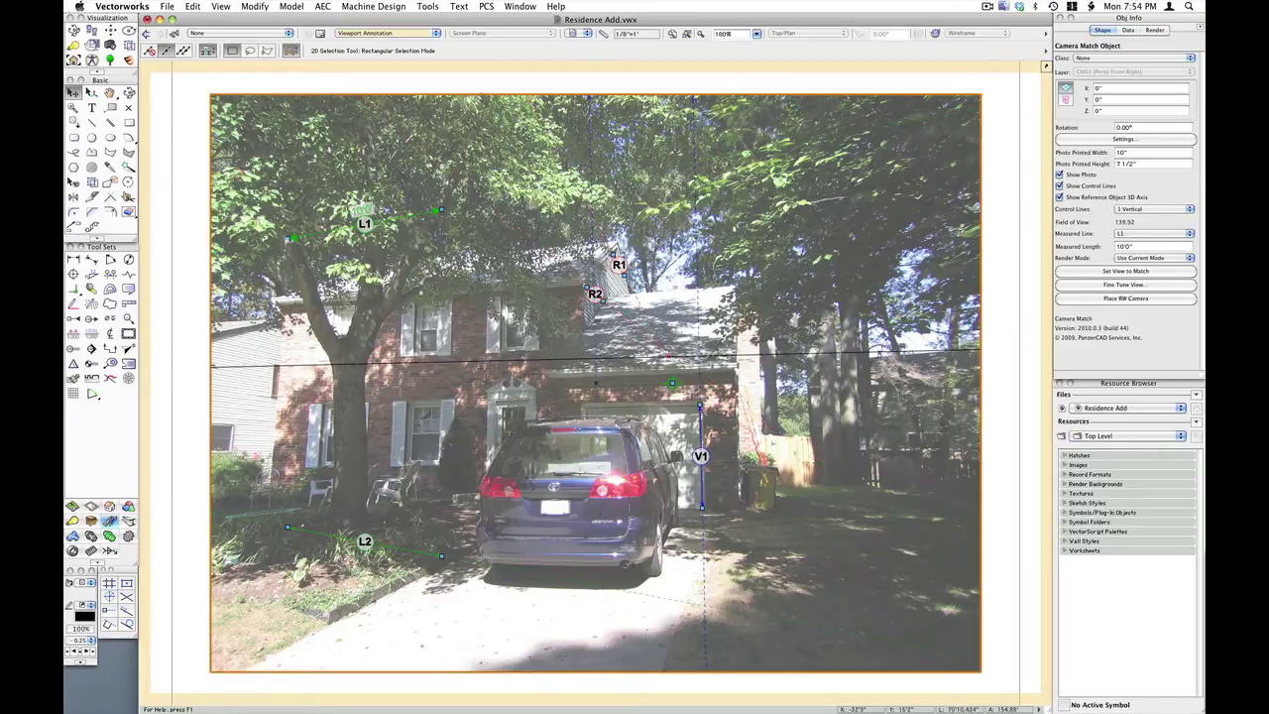
Step: Align control line L1 with the main house's front eave and L2 with the sill line of the ground-floor windows
drag(290, 238, 288, 305)
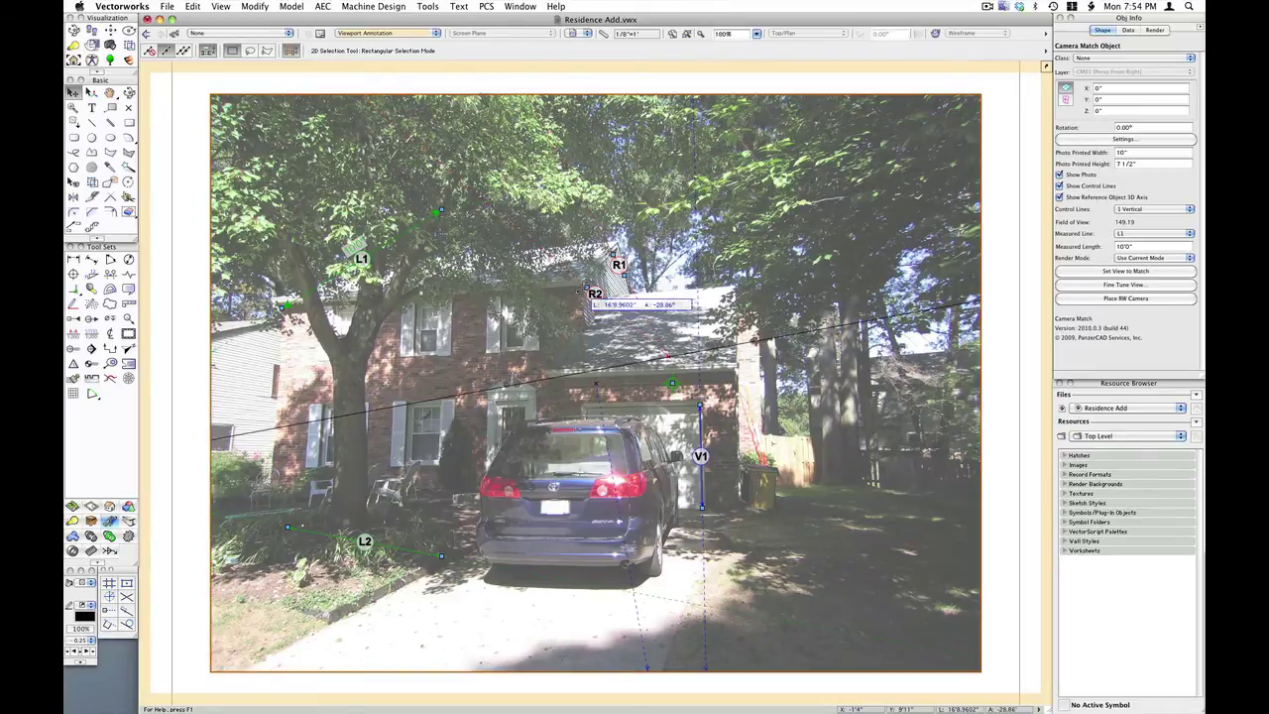
drag(439, 211, 579, 288)
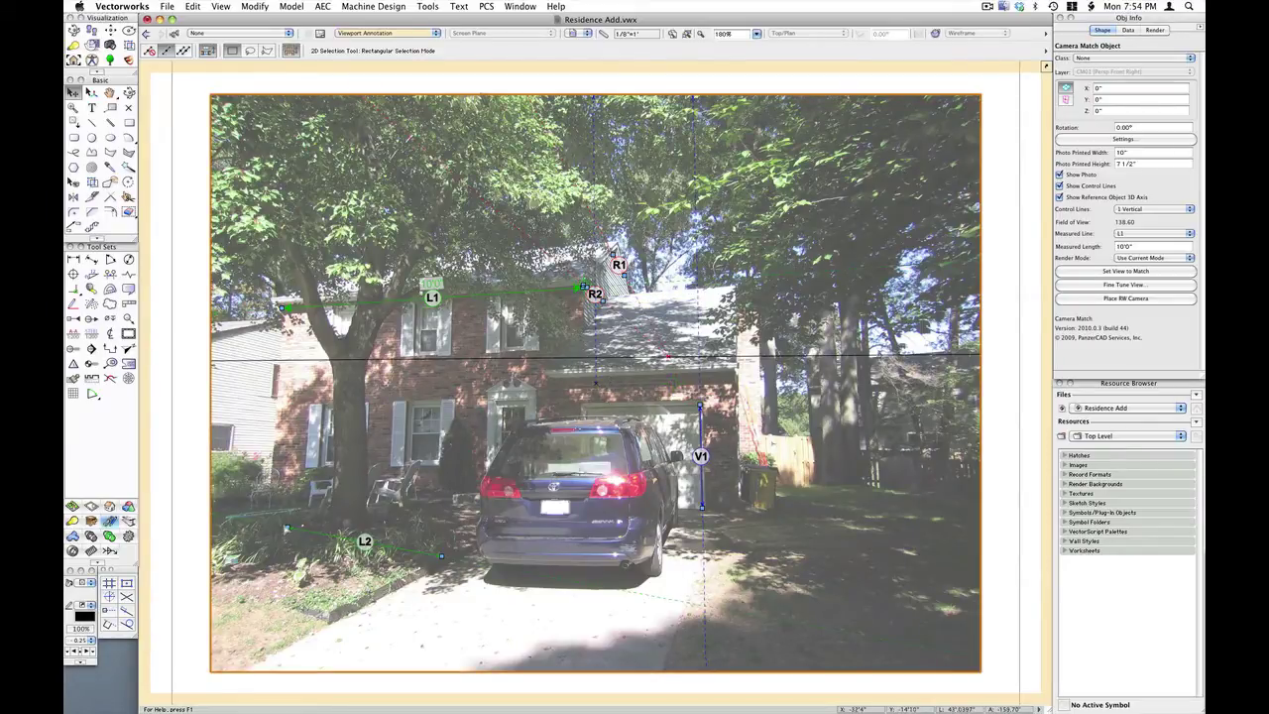
drag(288, 527, 273, 466)
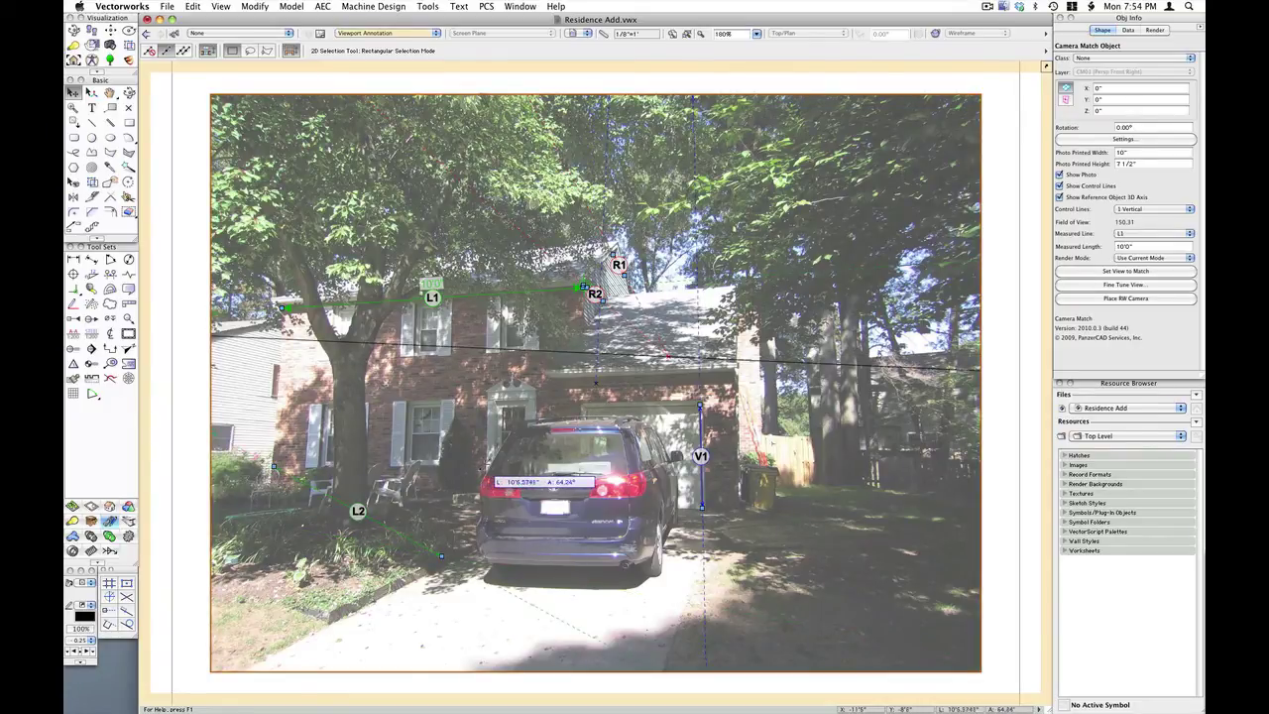
drag(441, 555, 485, 464)
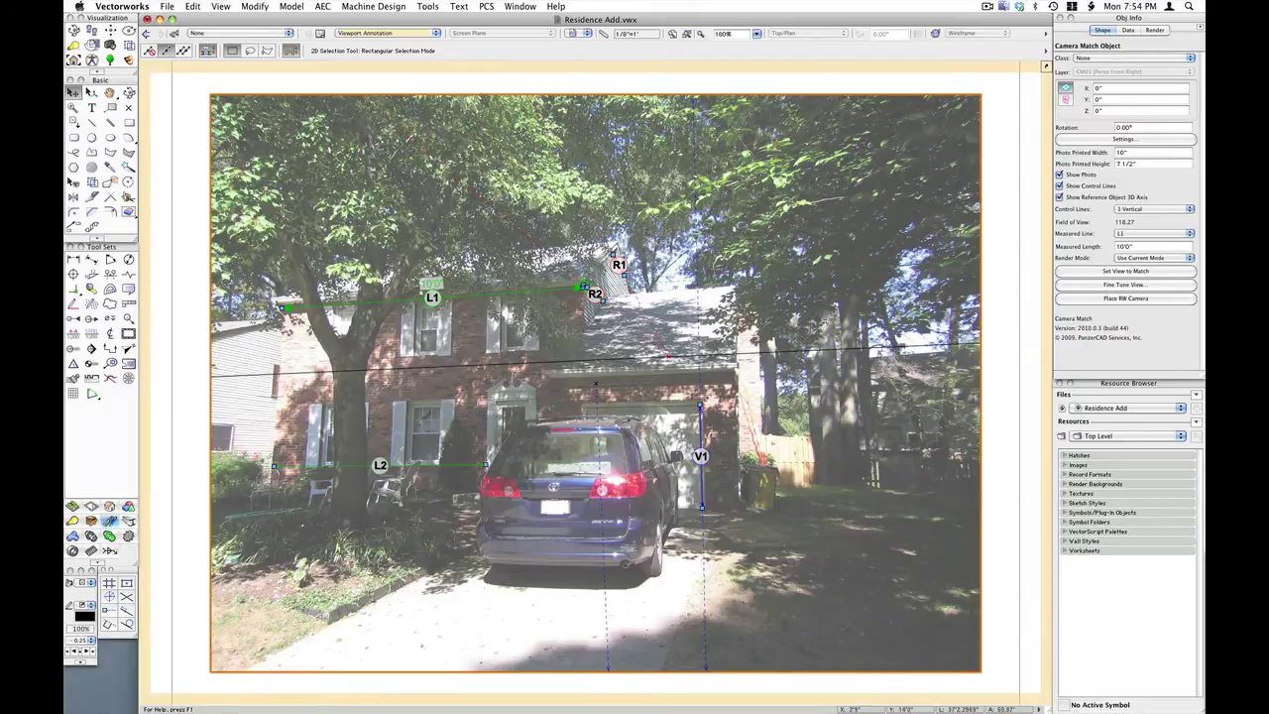
Step: Choose a smaller text size for the control line labels
scroll(622, 242, up, 5)
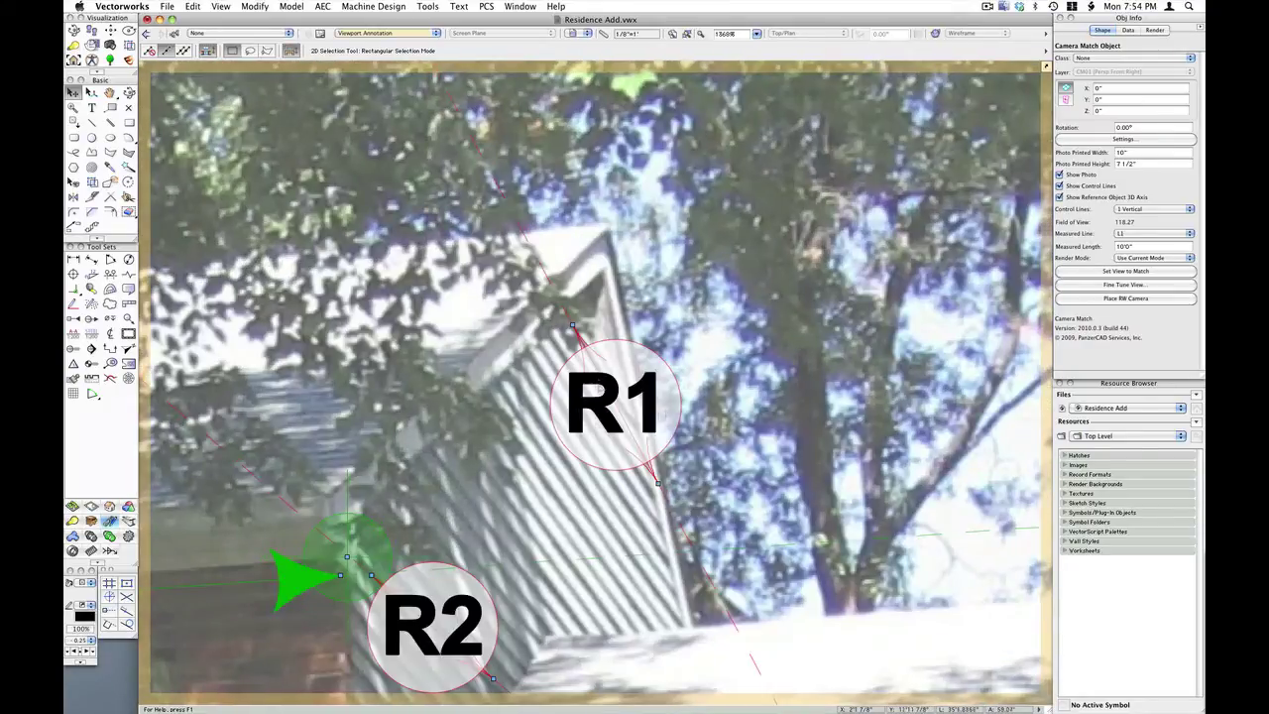
click(462, 6)
mouse_move(464, 32)
click(610, 52)
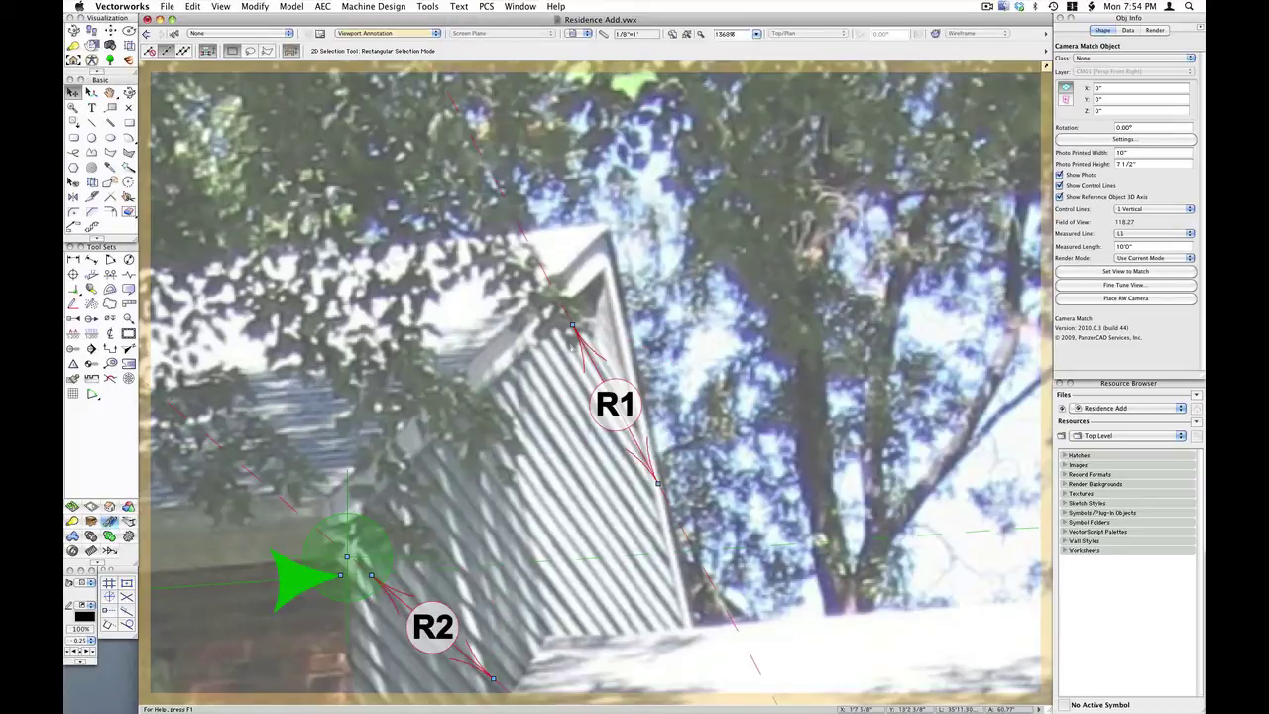
Step: Refine the upper end of R1 and the lower end of R2 against the gable's sloping siding
drag(572, 328, 558, 323)
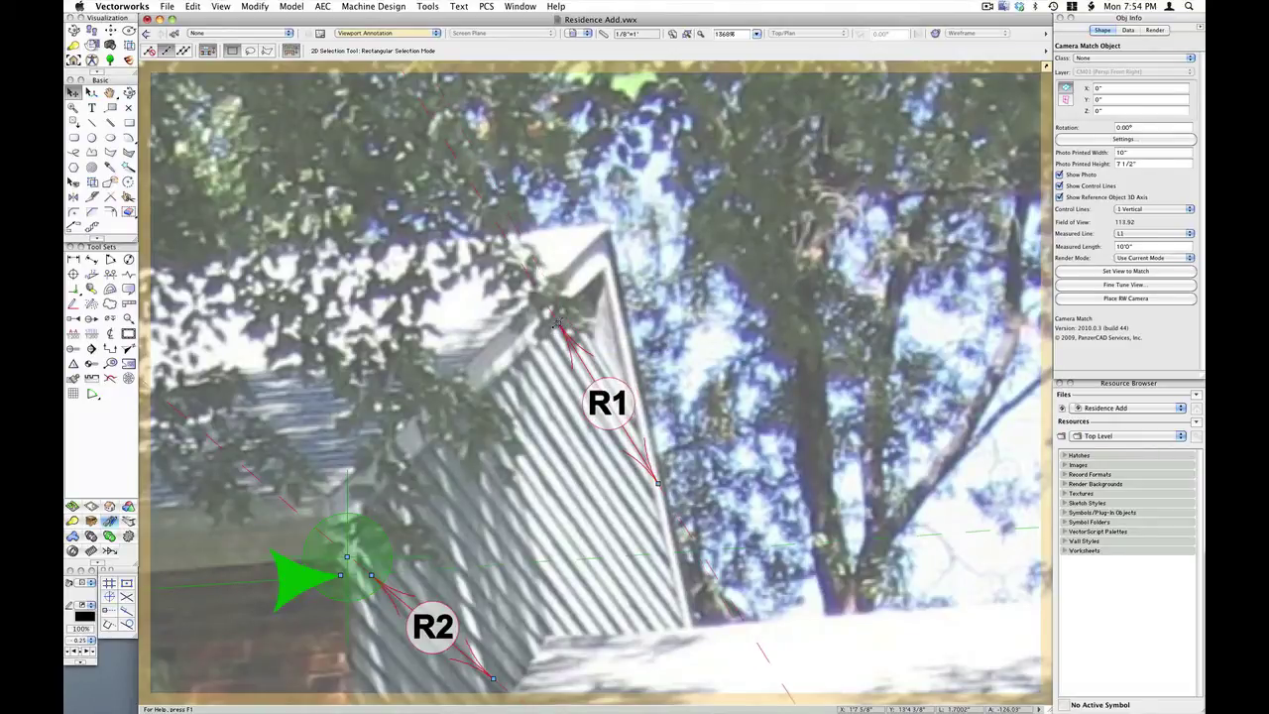
scroll(558, 323, down, 5)
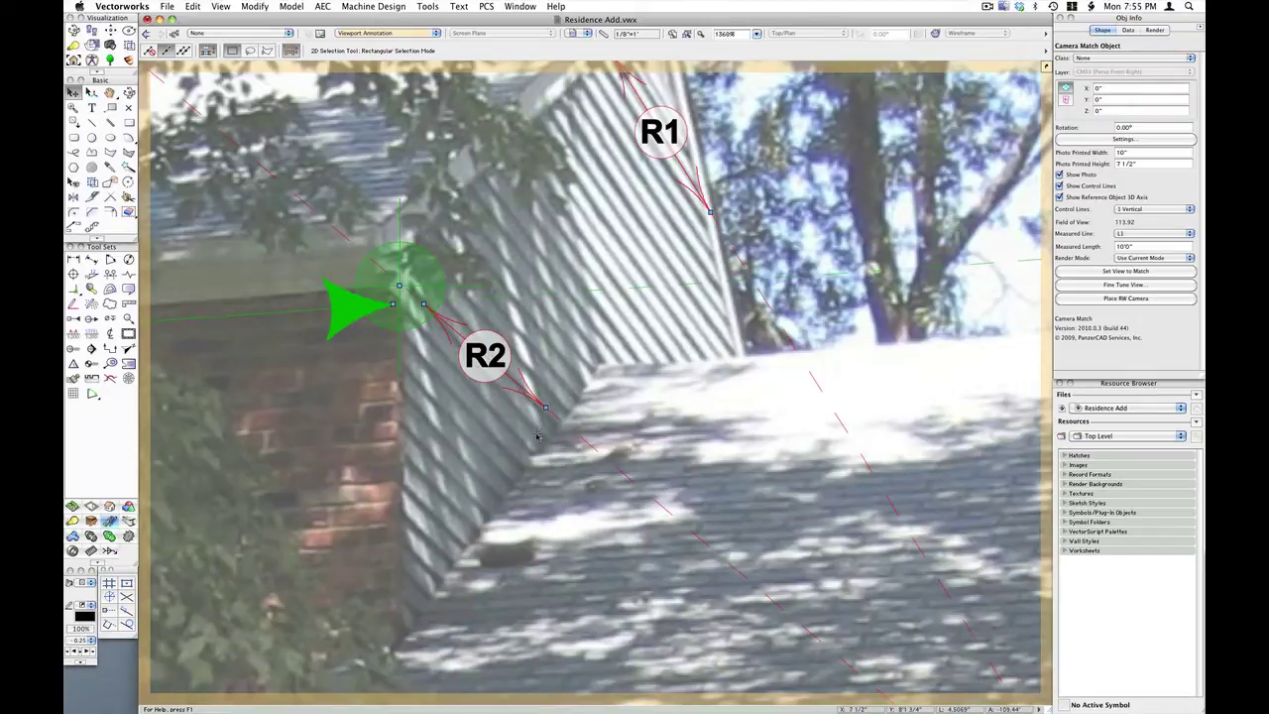
drag(536, 434, 539, 438)
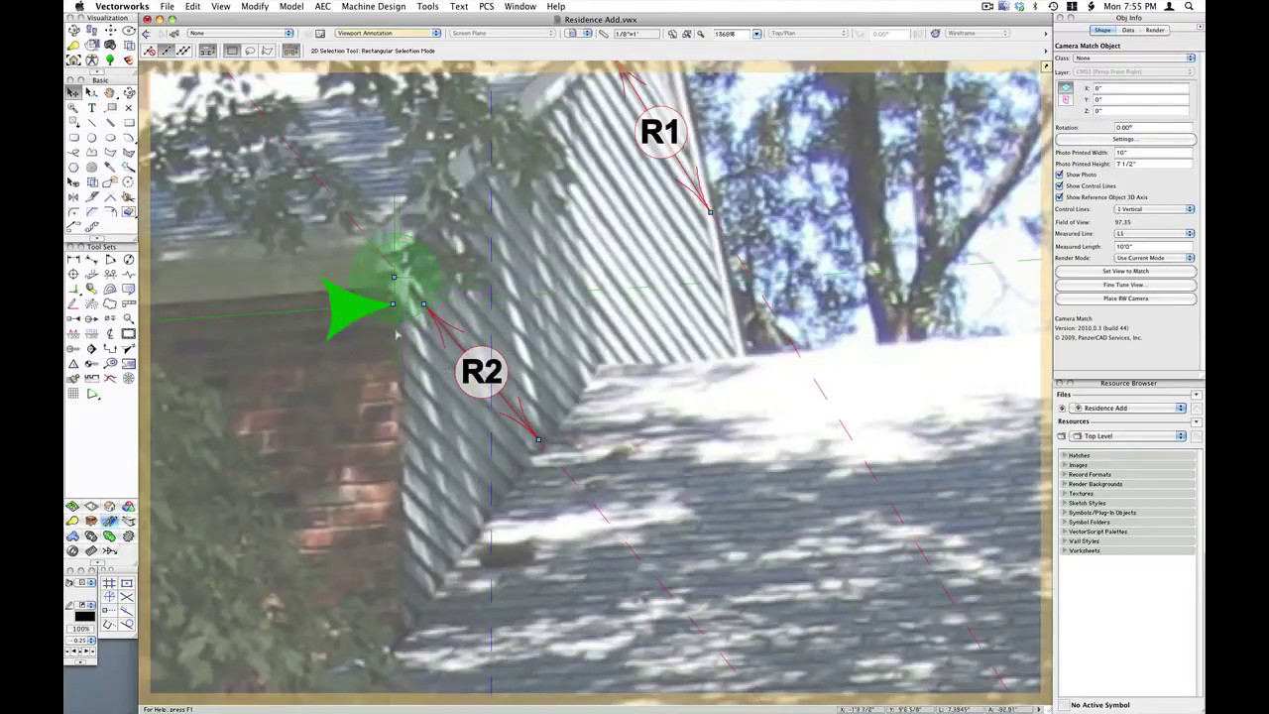
Step: Set the photo brightness to 0% and refine both ends of L1 along the underside of the main roof's eave
drag(394, 303, 394, 295)
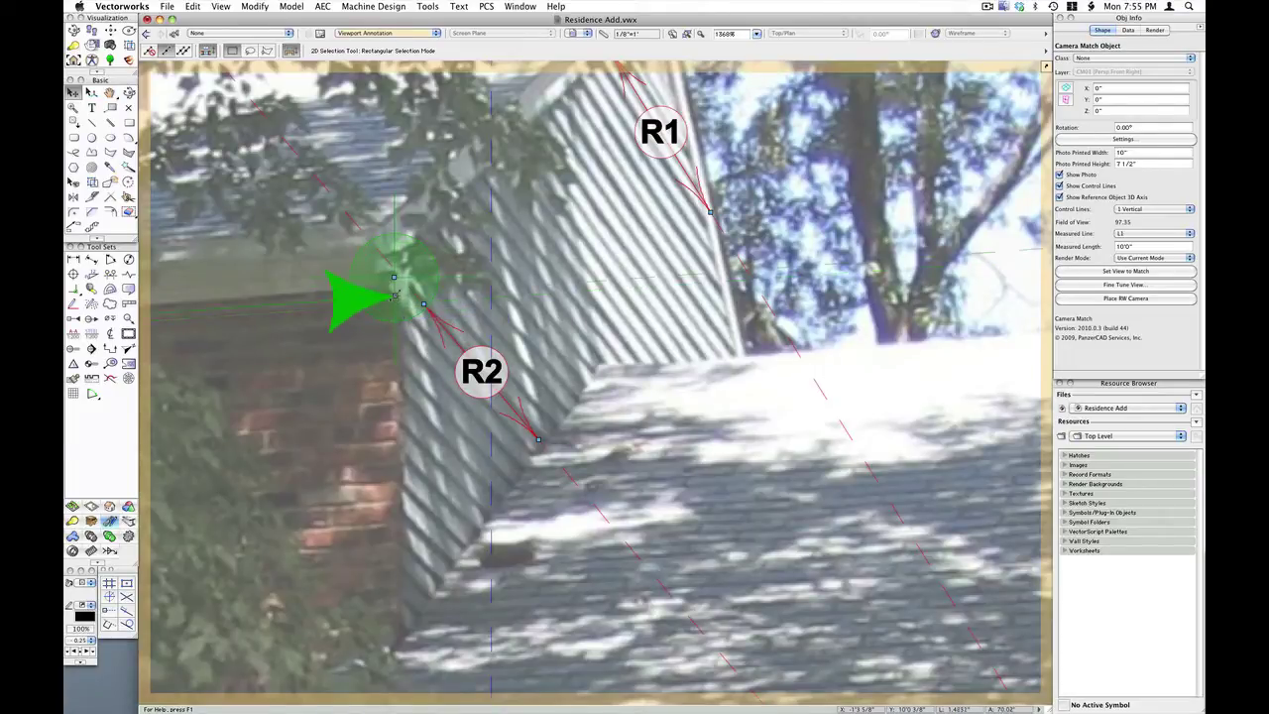
scroll(860, 294, down, 4)
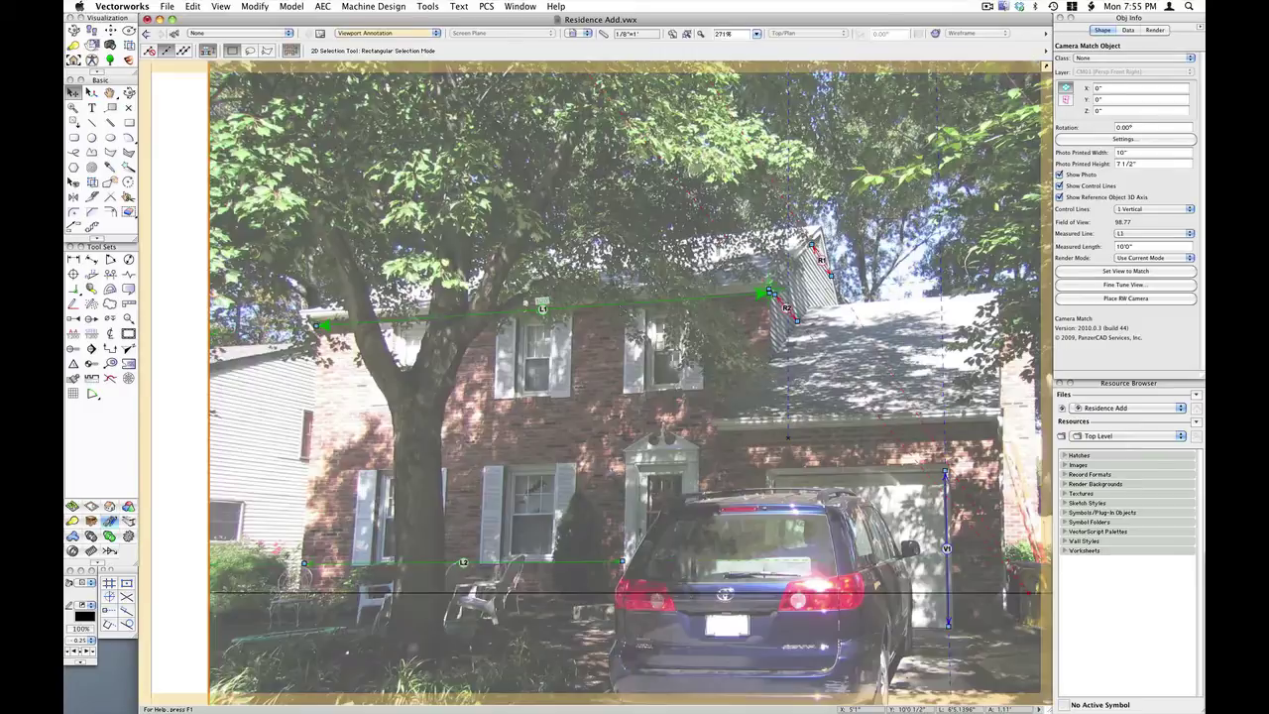
scroll(297, 338, up, 3)
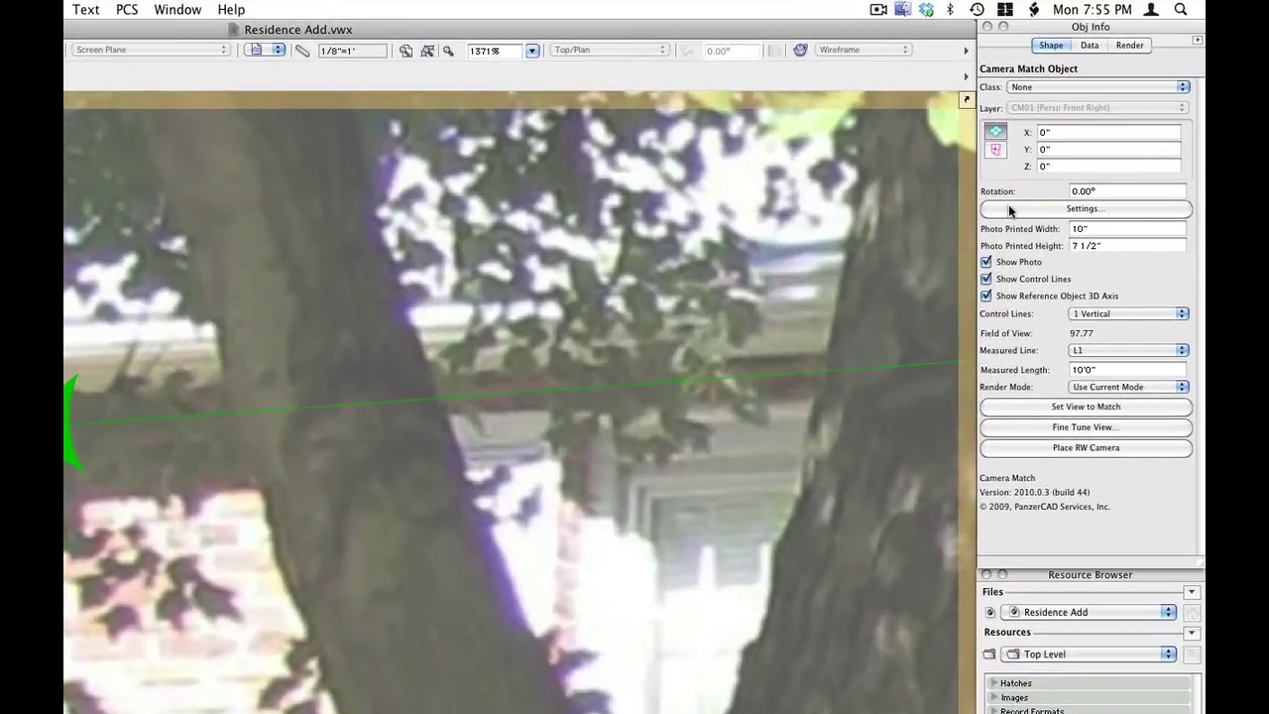
click(1010, 210)
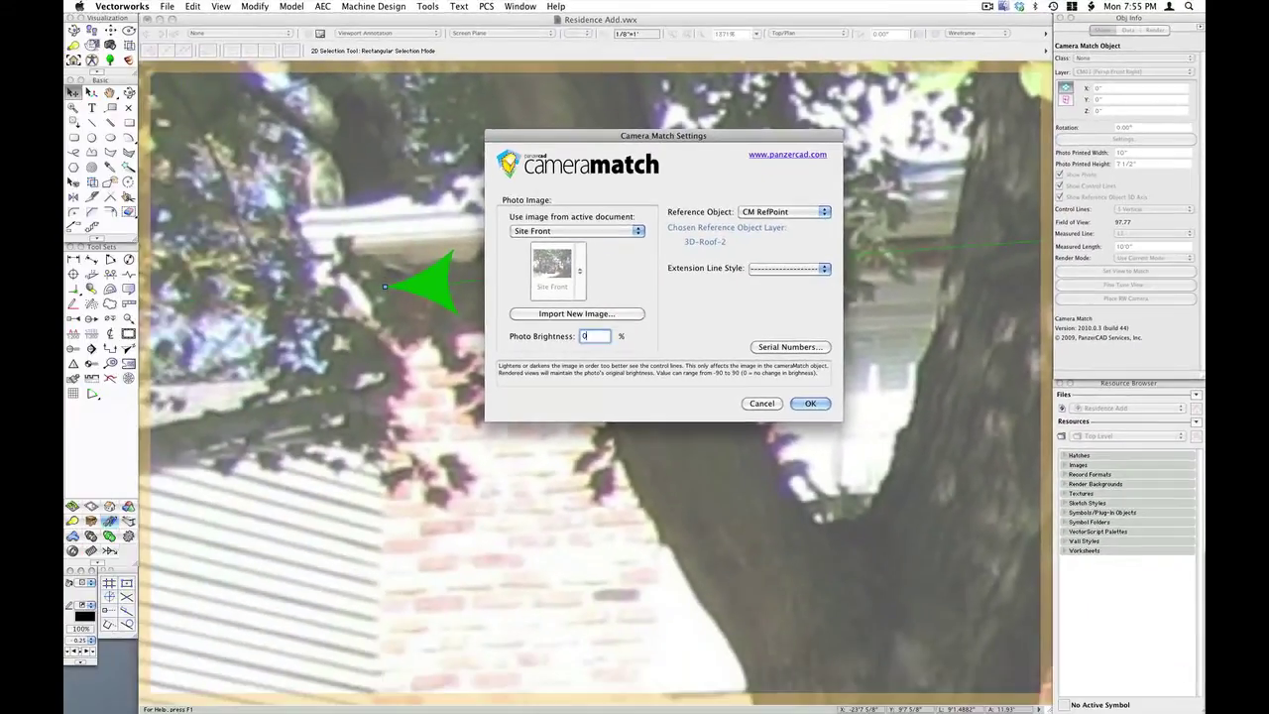
click(613, 599)
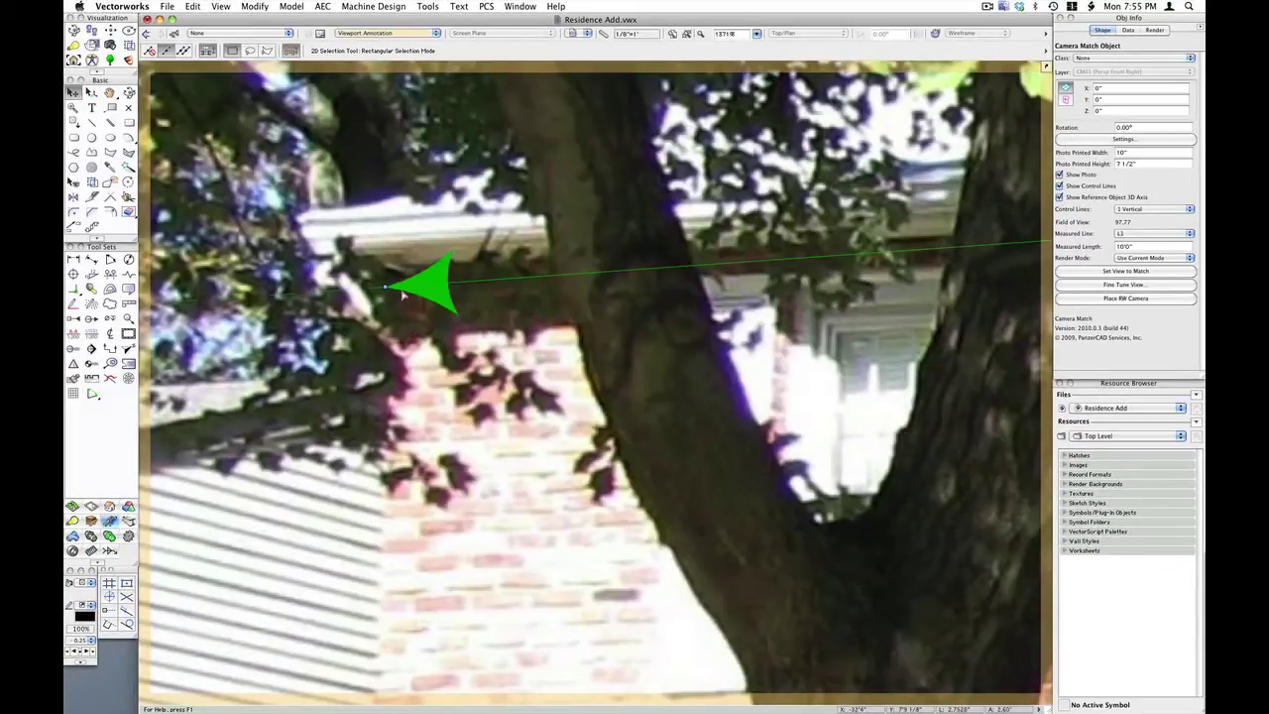
drag(387, 285, 393, 277)
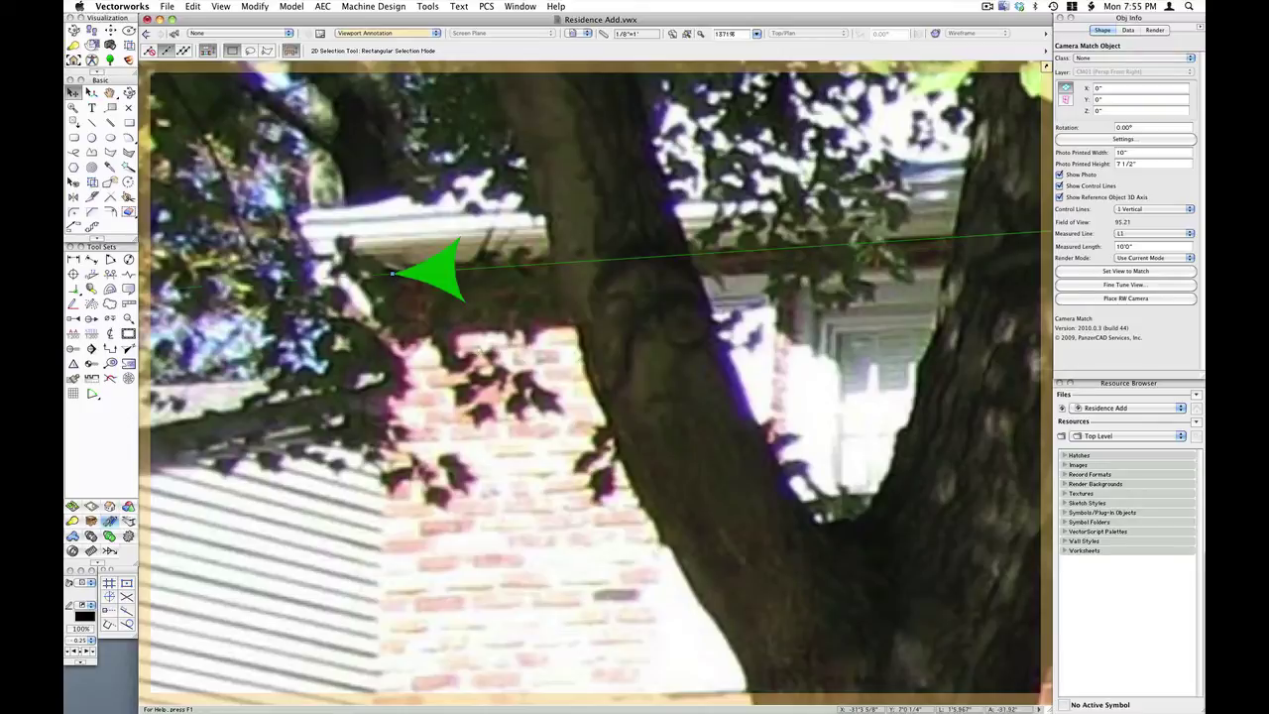
Step: Refine both ends of L2 along the brick course at sill level, from the house's outer corner to the front door trim
scroll(342, 176, down, 3)
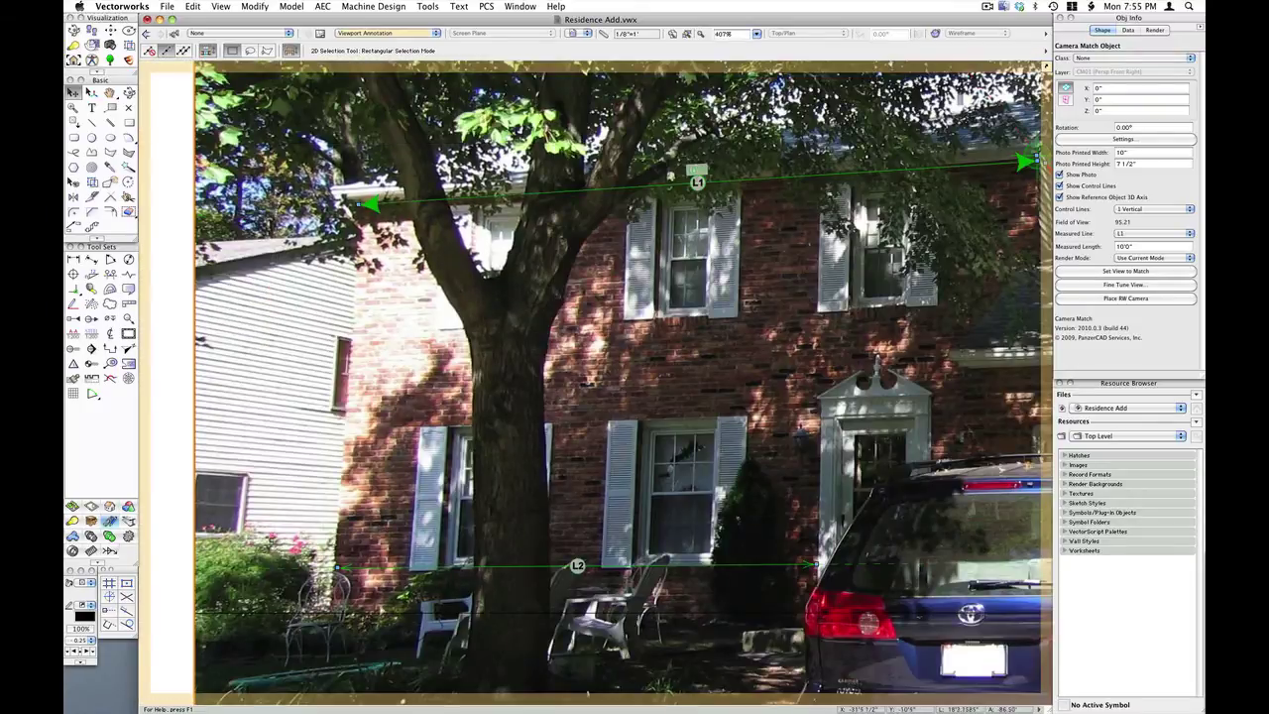
scroll(352, 607, up, 5)
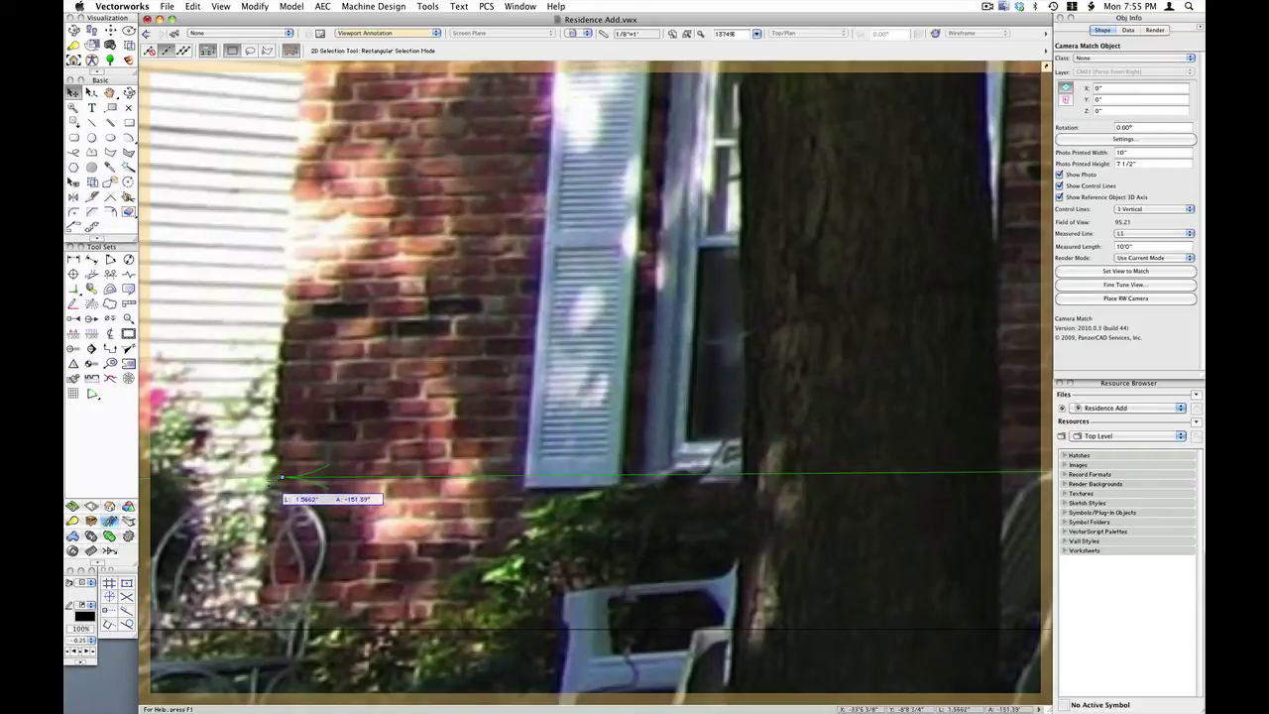
drag(281, 477, 273, 483)
key(space)
drag(930, 492, 114, 433)
drag(789, 470, 668, 462)
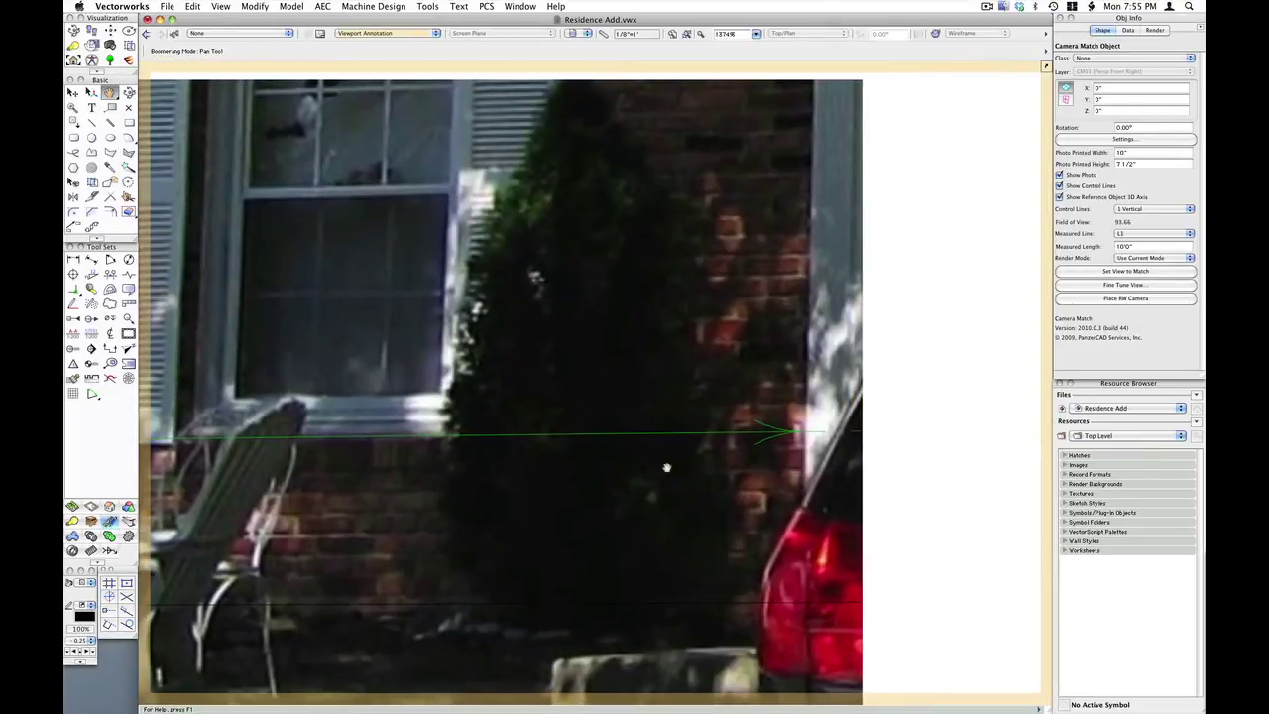
drag(799, 430, 311, 459)
Step: Examine both ends of control line V1 against the garage door's edge and return to the whole photo
scroll(485, 516, down, 3)
key(space)
scroll(503, 615, up, 4)
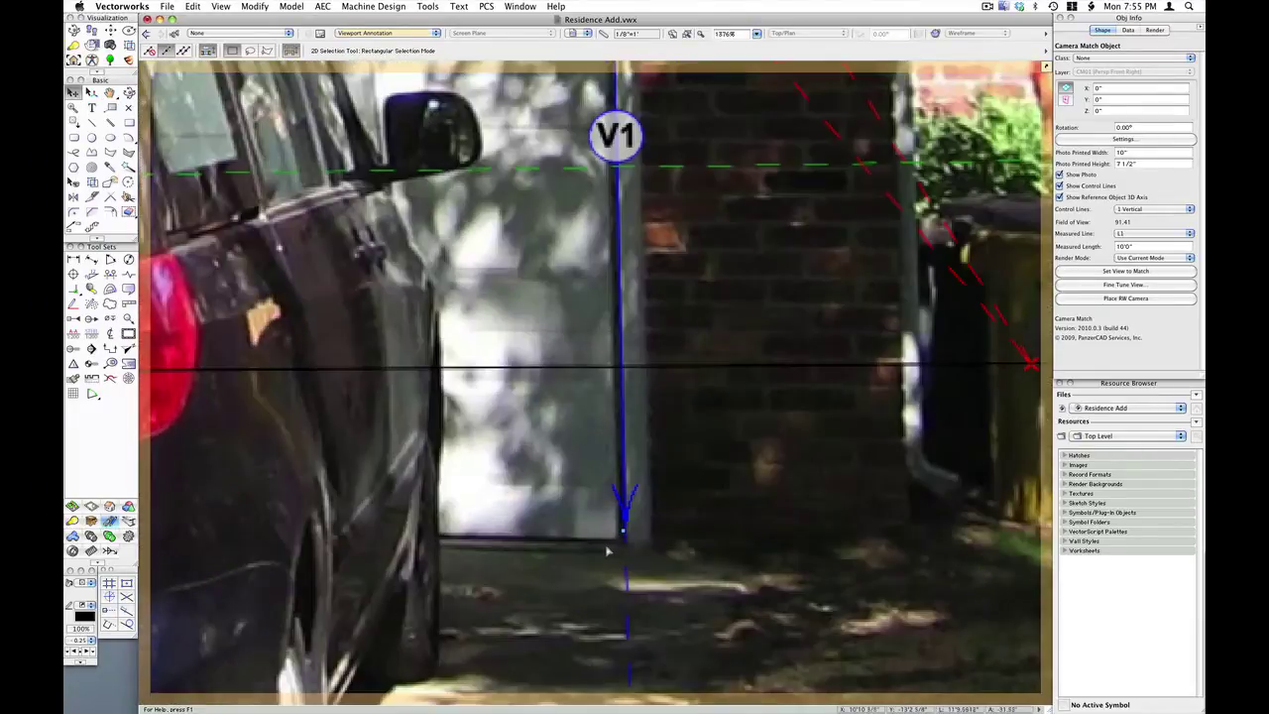
key(space)
drag(660, 330, 651, 705)
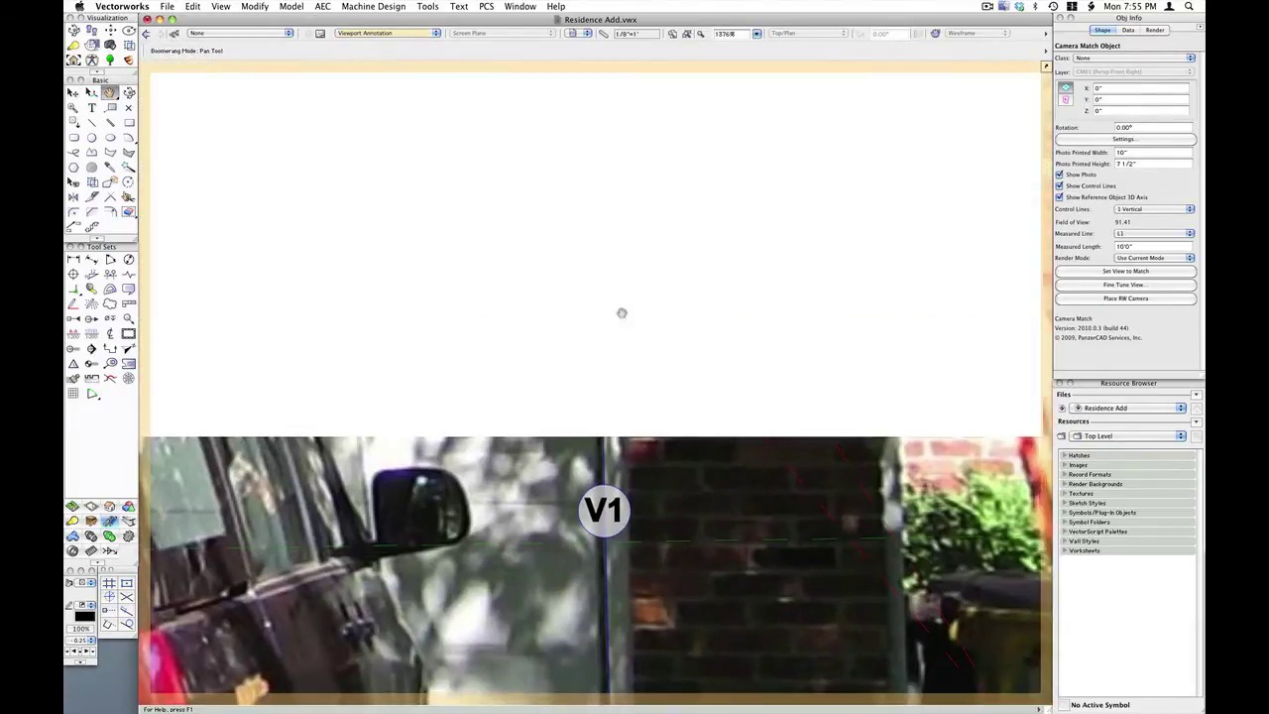
drag(630, 192, 658, 311)
middle_drag(658, 310, 659, 315)
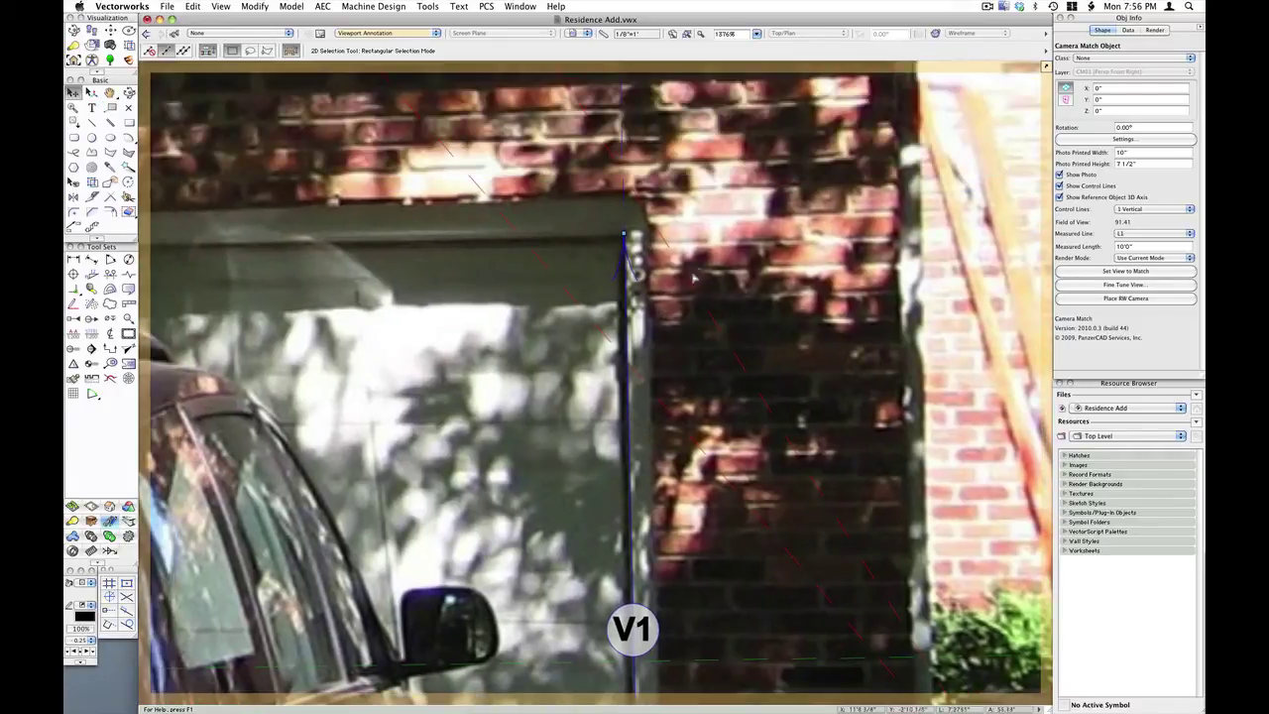
key(super+6)
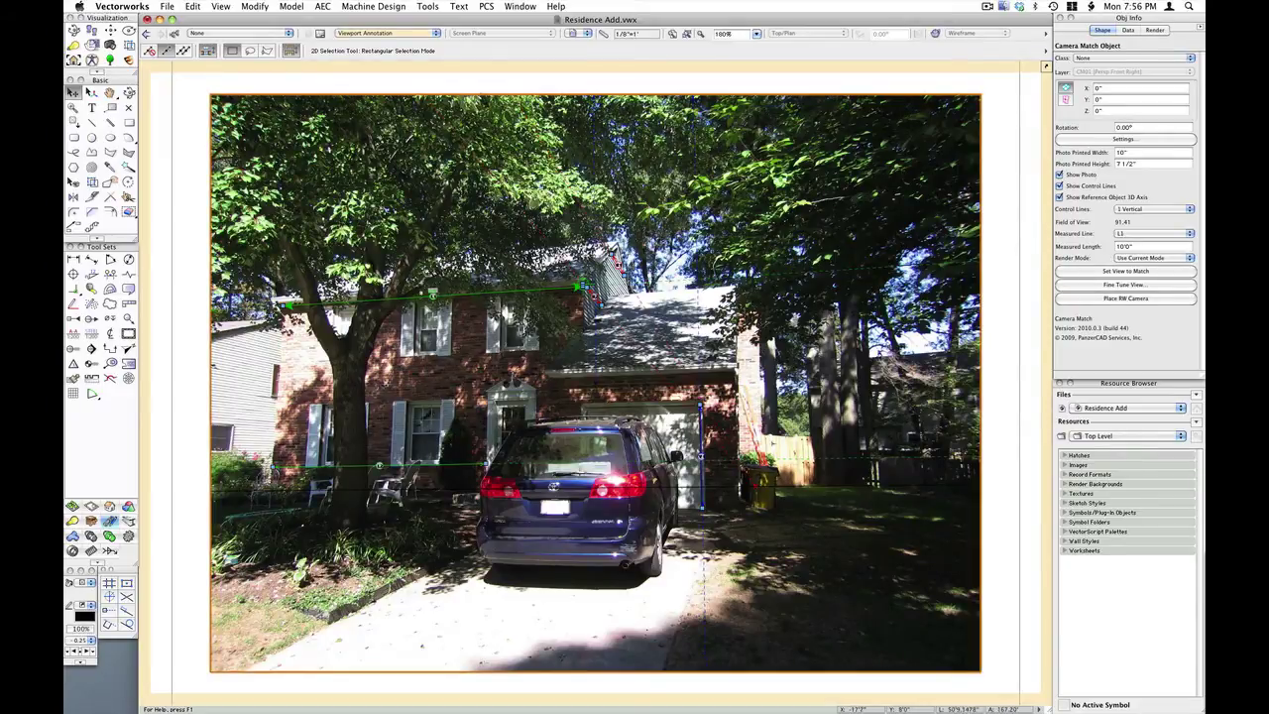
Step: Keep L1 as the measured line and set its measured length to 28'
scroll(417, 289, up, 5)
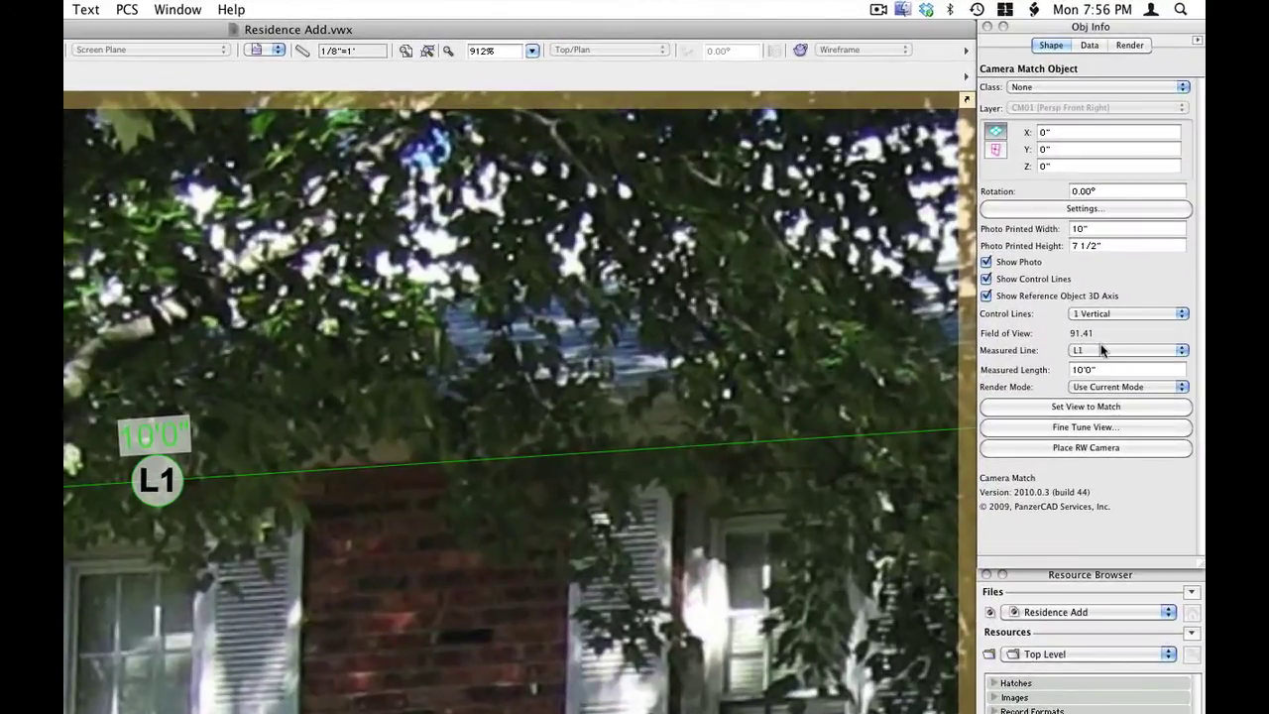
click(1101, 347)
click(1102, 350)
click(1088, 369)
text(28)
key(Return)
Step: Lighten the CameraMatch photo by setting its brightness to 10%
click(1049, 213)
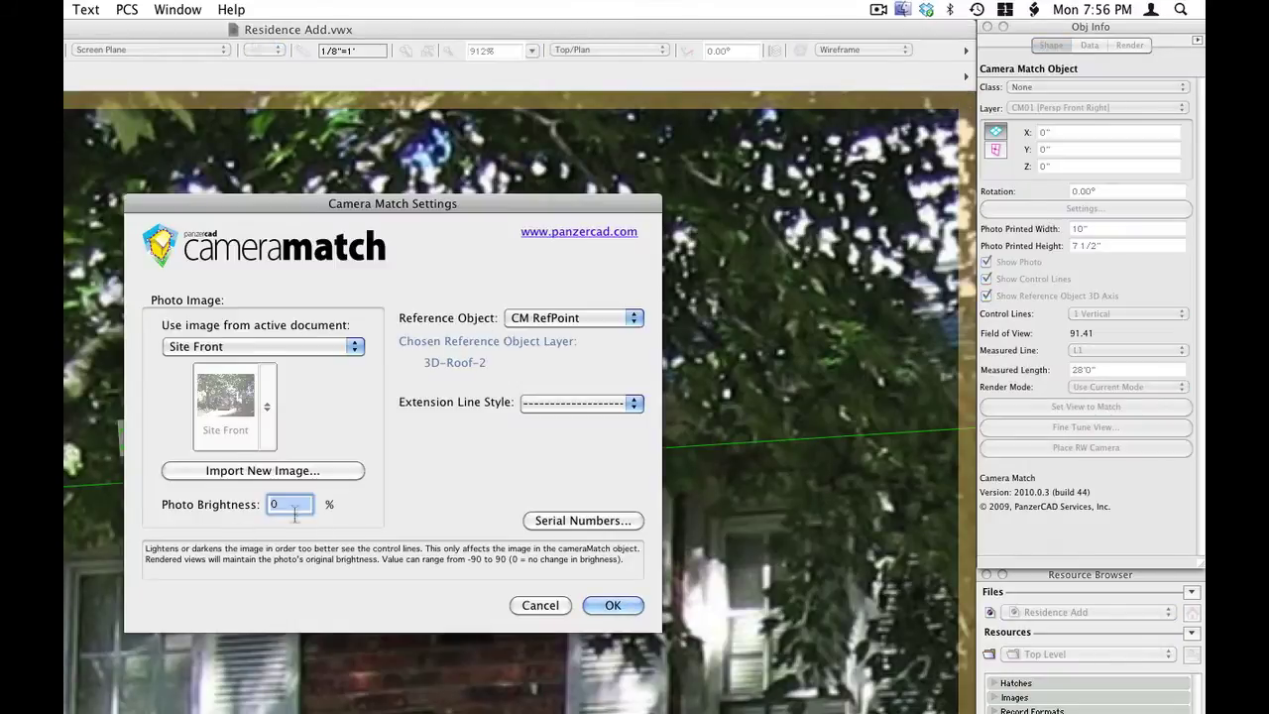
text(10)
key(Return)
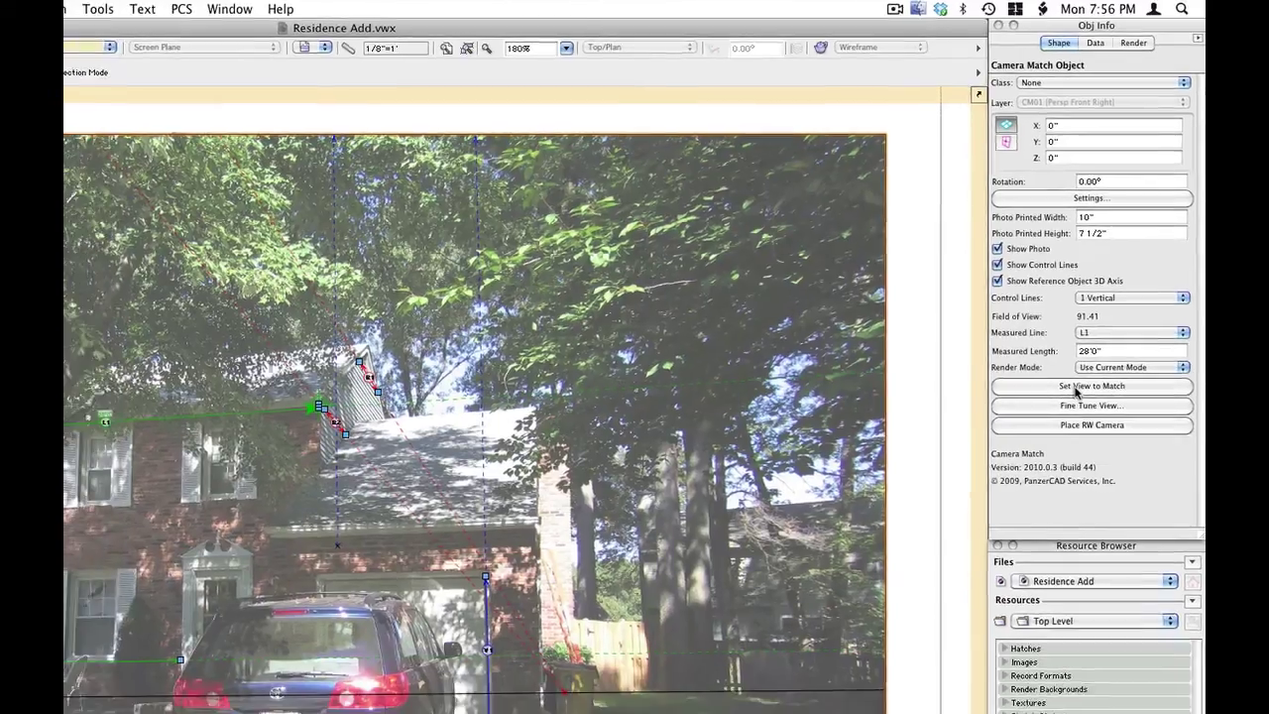
Step: Match the model view to the photo, and repeat the match with the render mode set to Hidden Line
click(1072, 409)
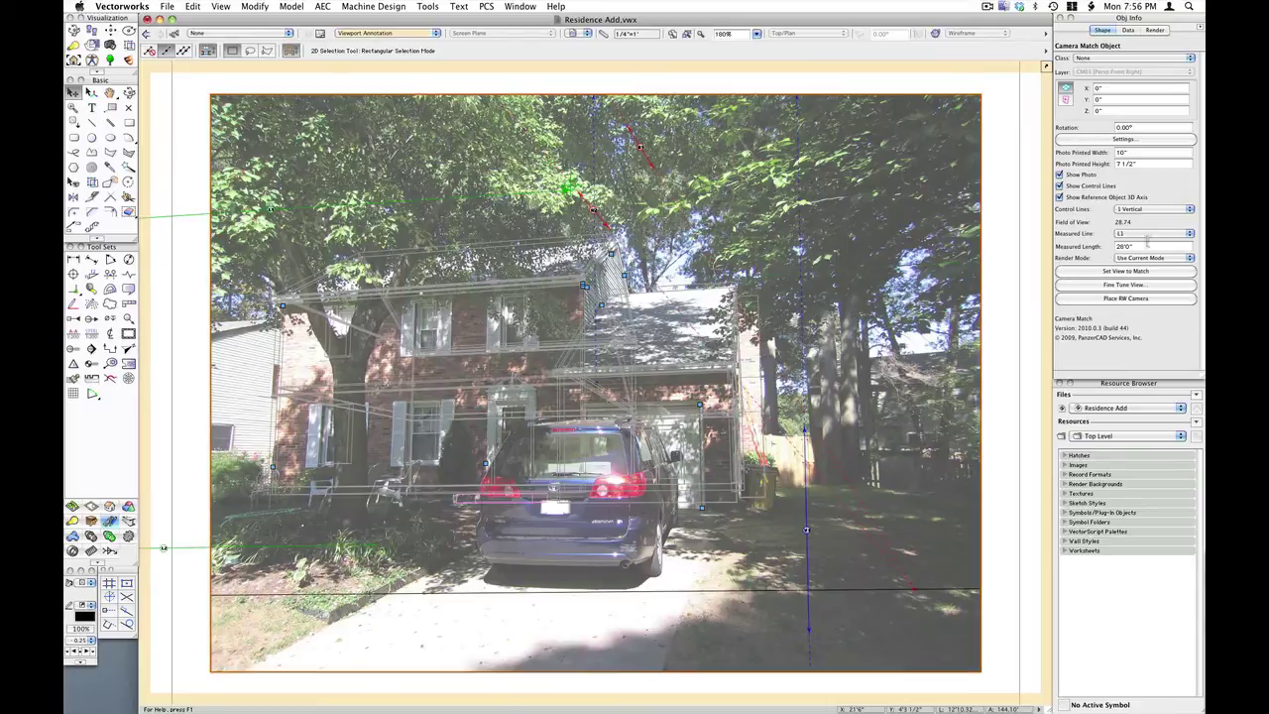
click(1144, 259)
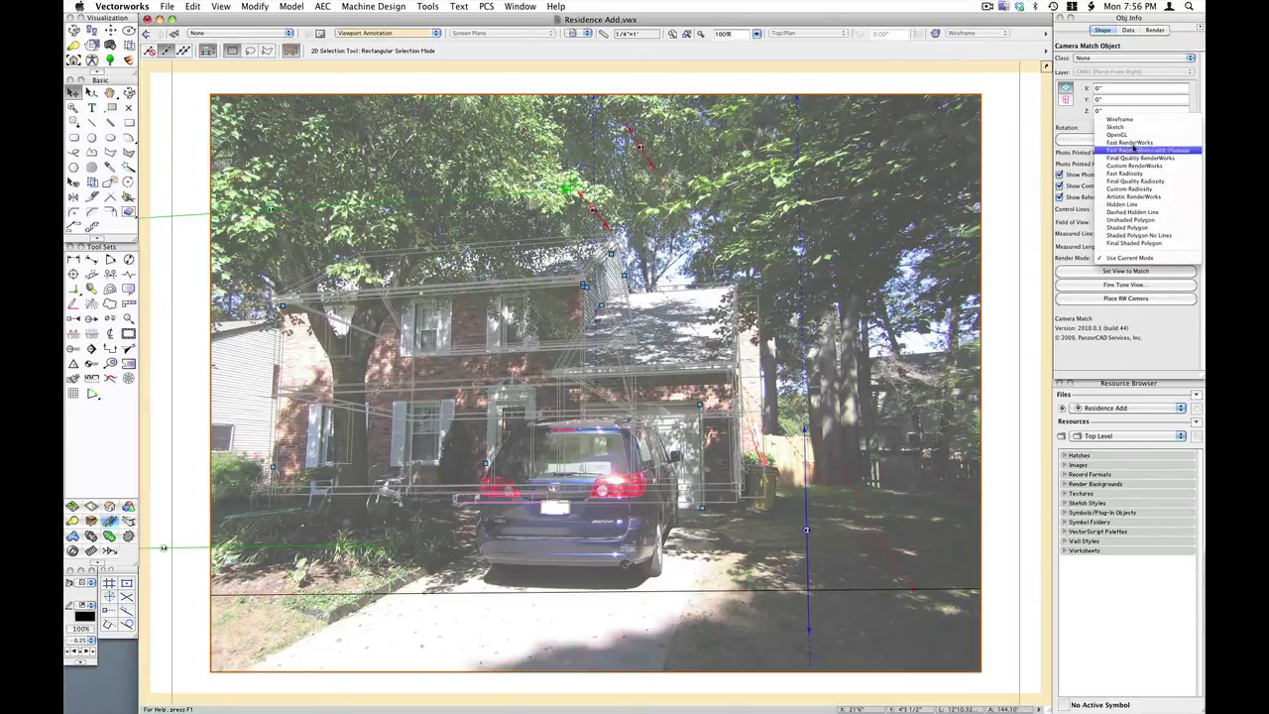
click(1148, 204)
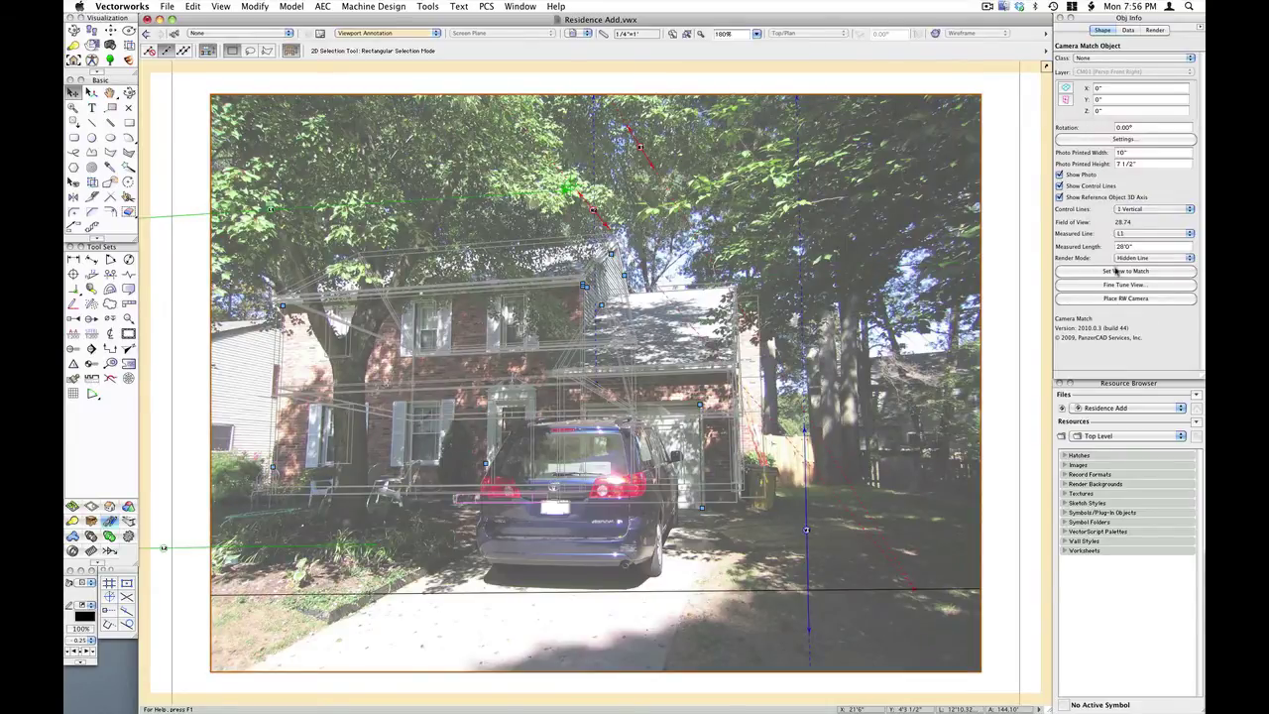
click(1113, 270)
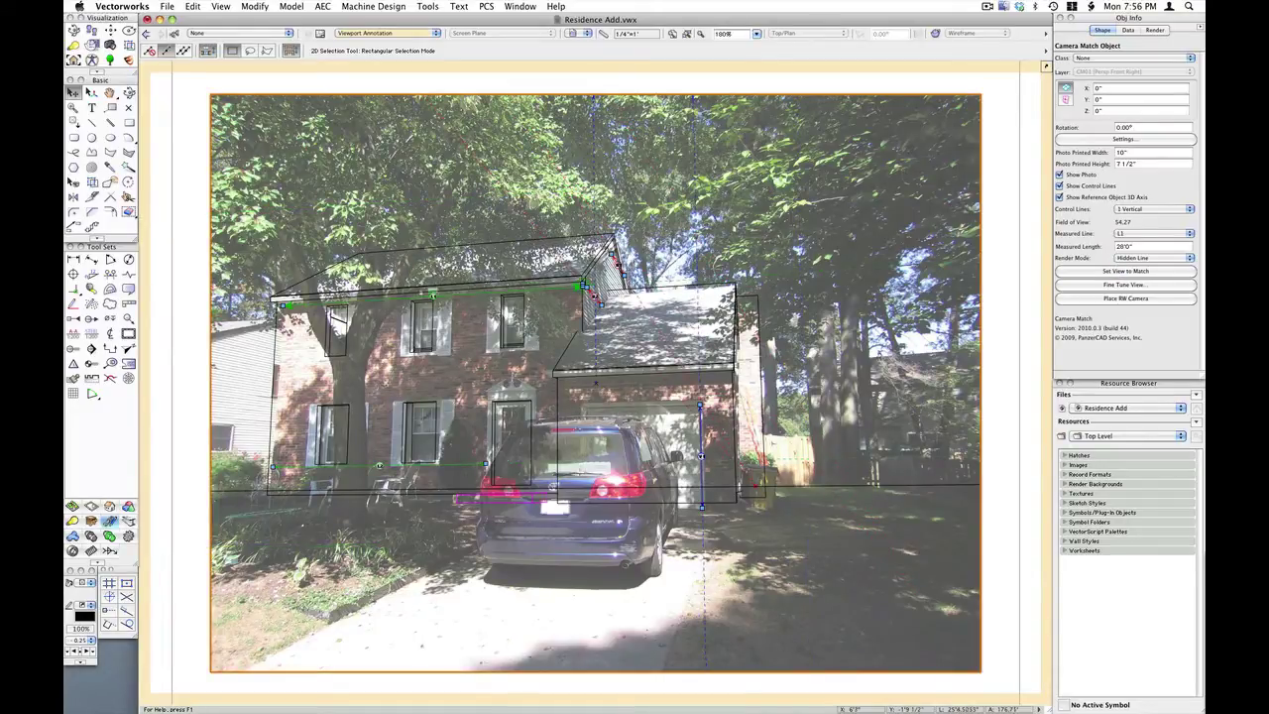
Step: Fine-tune the matched view by shifting the left and right vanishing points in the positive direction
click(1122, 286)
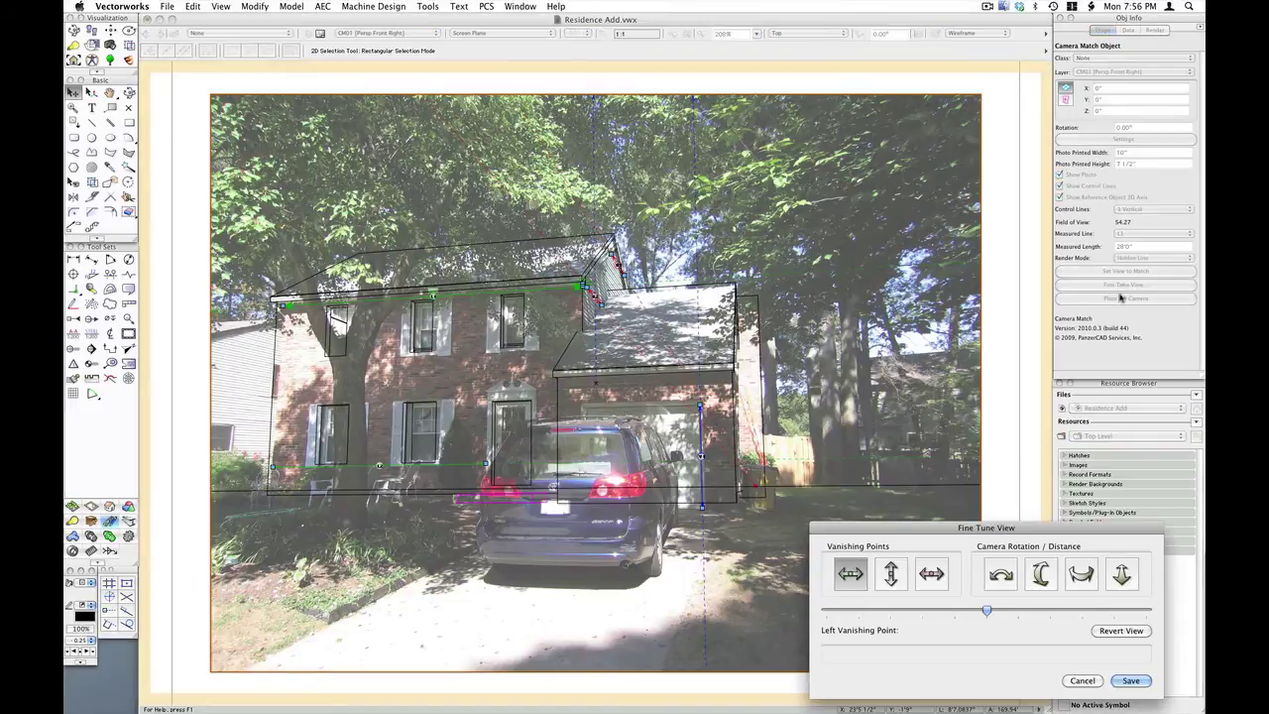
drag(946, 531, 818, 518)
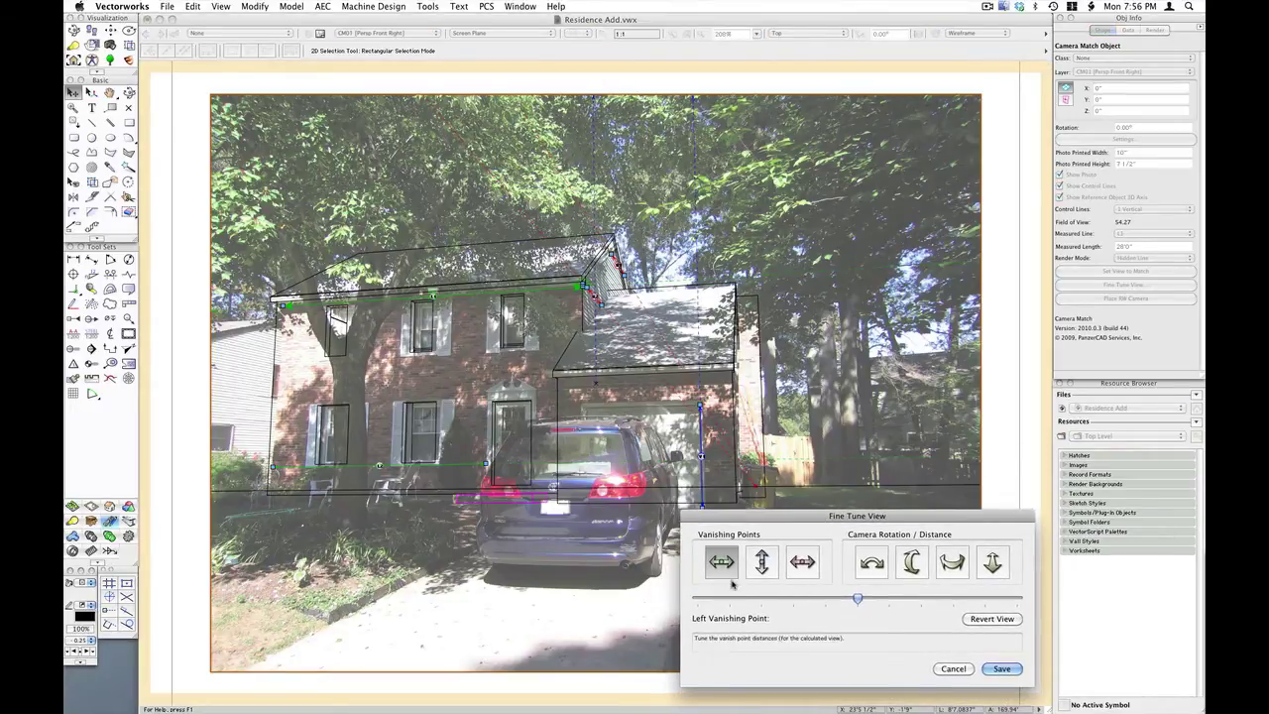
drag(855, 601, 928, 582)
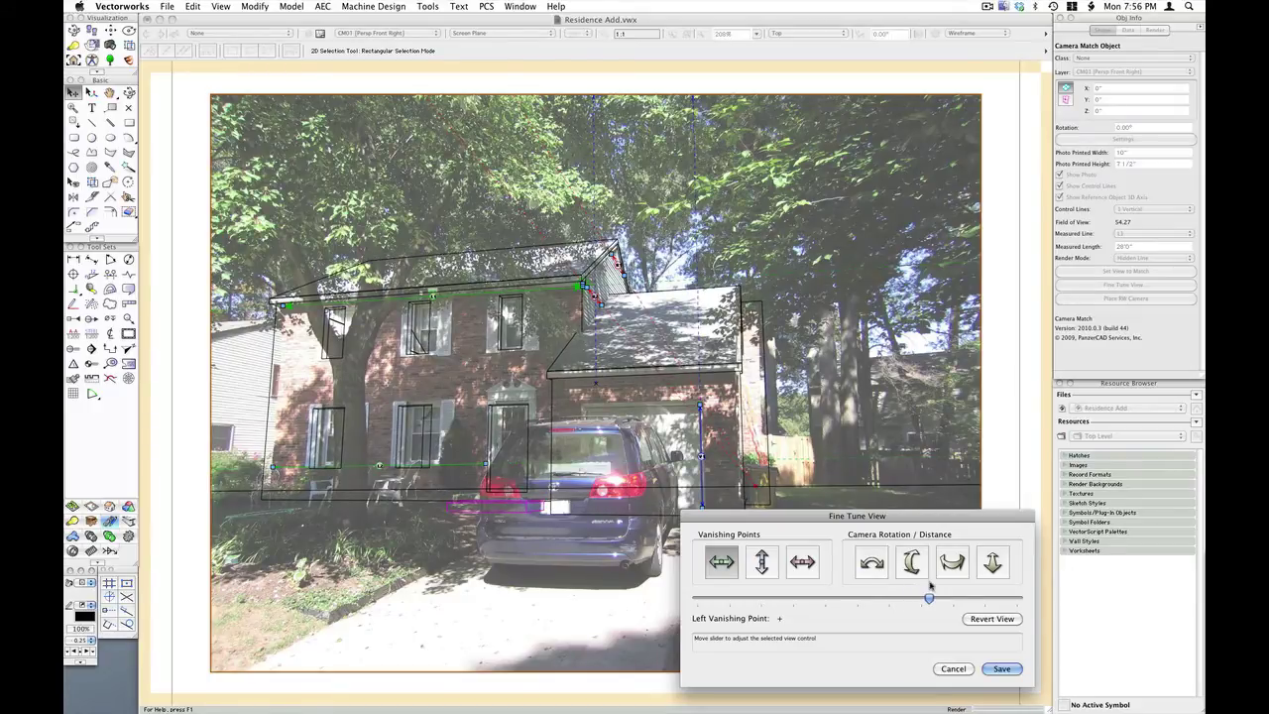
click(802, 562)
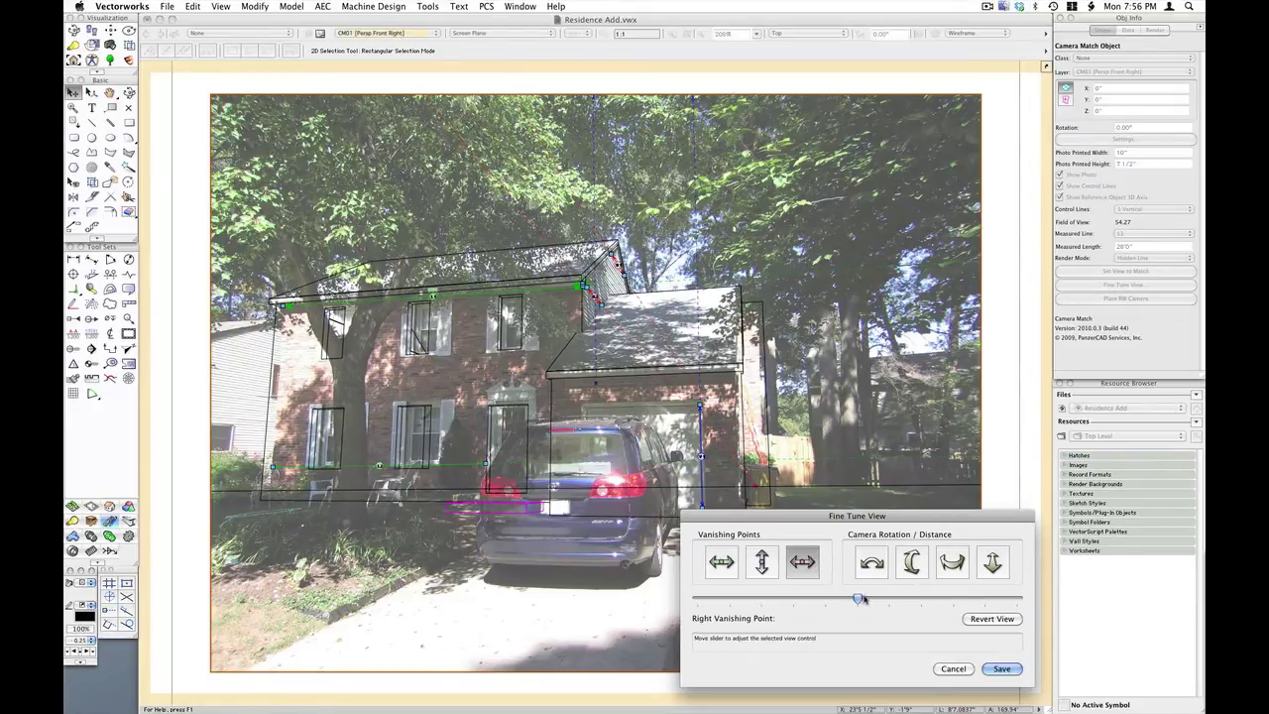
mouse_move(858, 599)
mouse_down()
mouse_move(842, 599)
mouse_move(882, 598)
mouse_up()
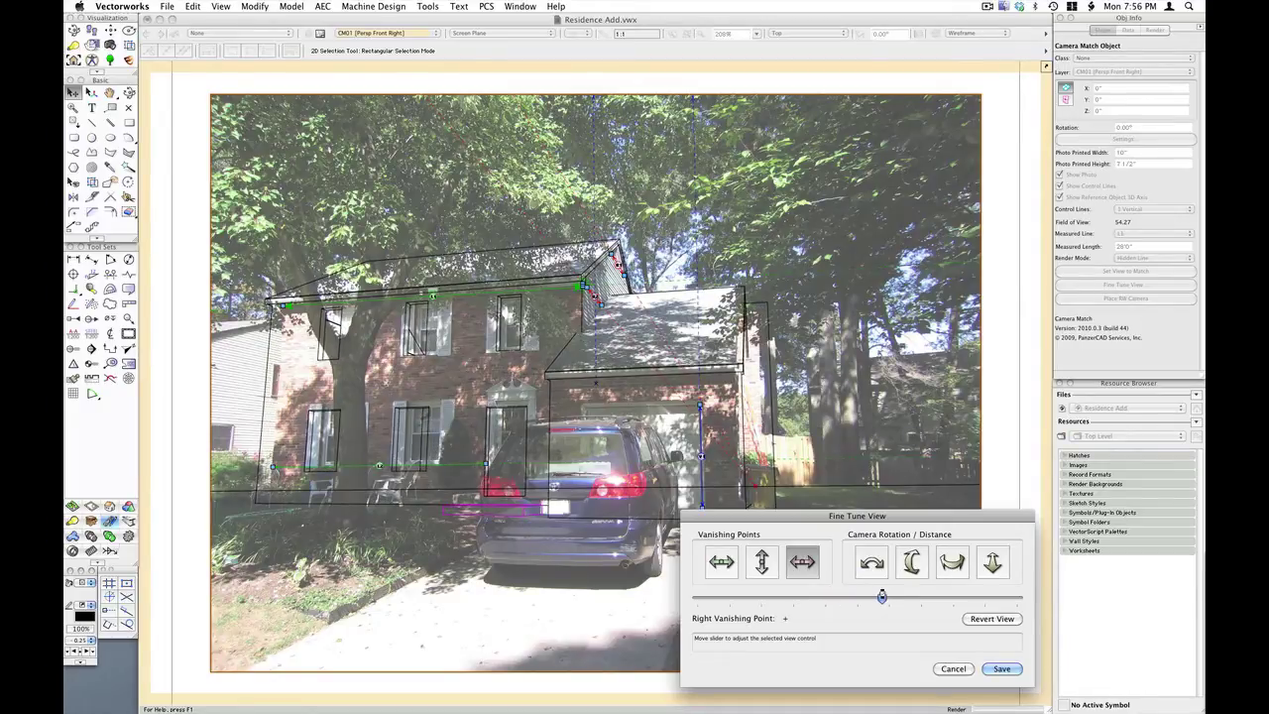
Step: Reduce the camera distance to about 44'3" and save the fine-tuned view
click(992, 562)
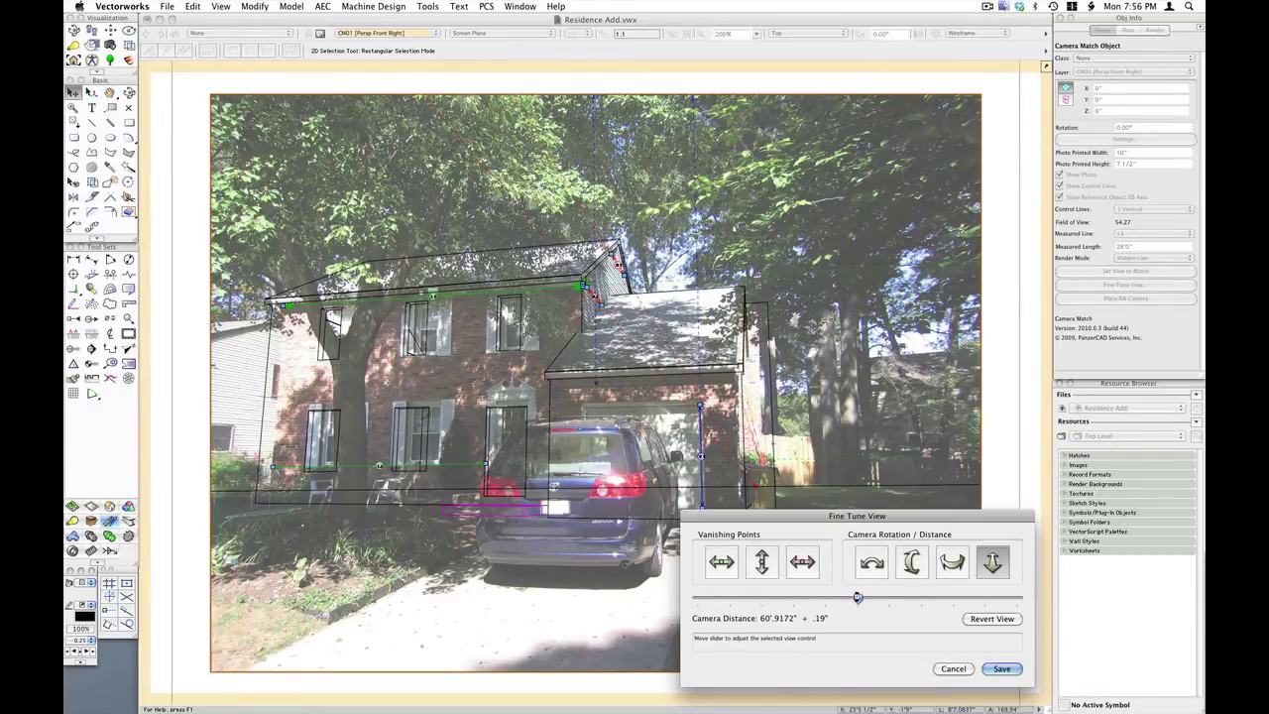
drag(938, 592, 994, 576)
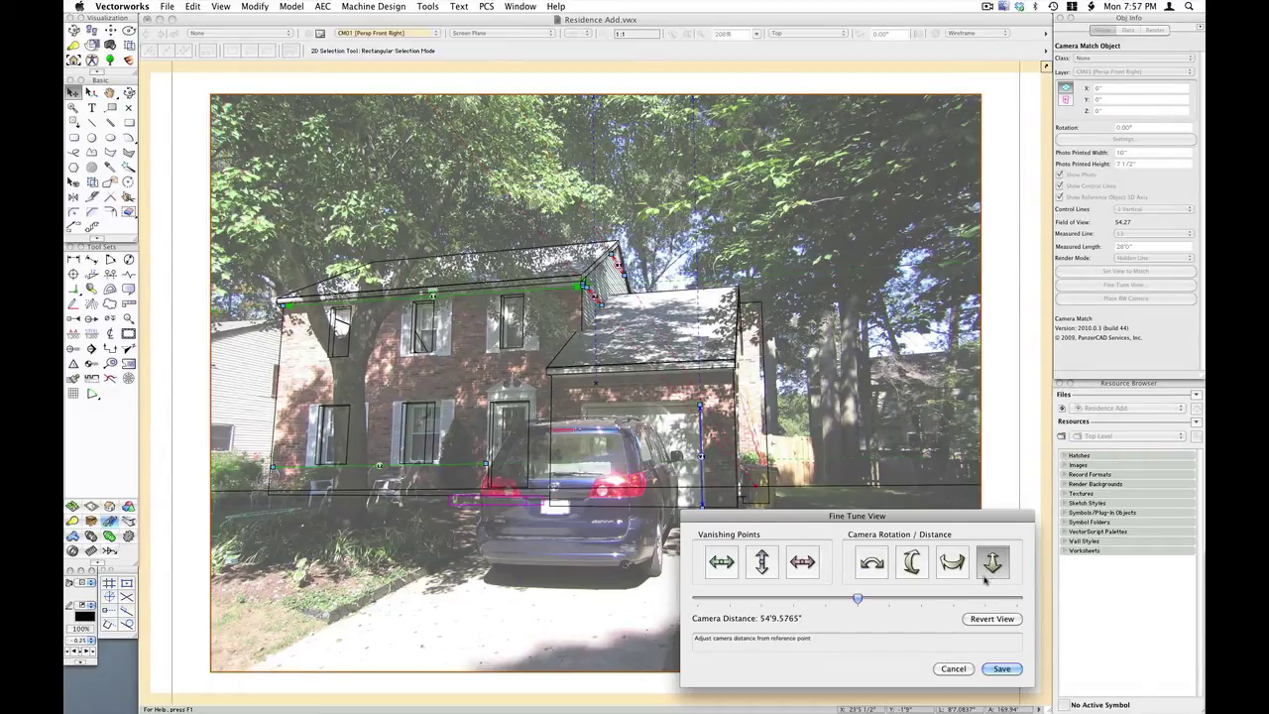
drag(858, 599, 898, 595)
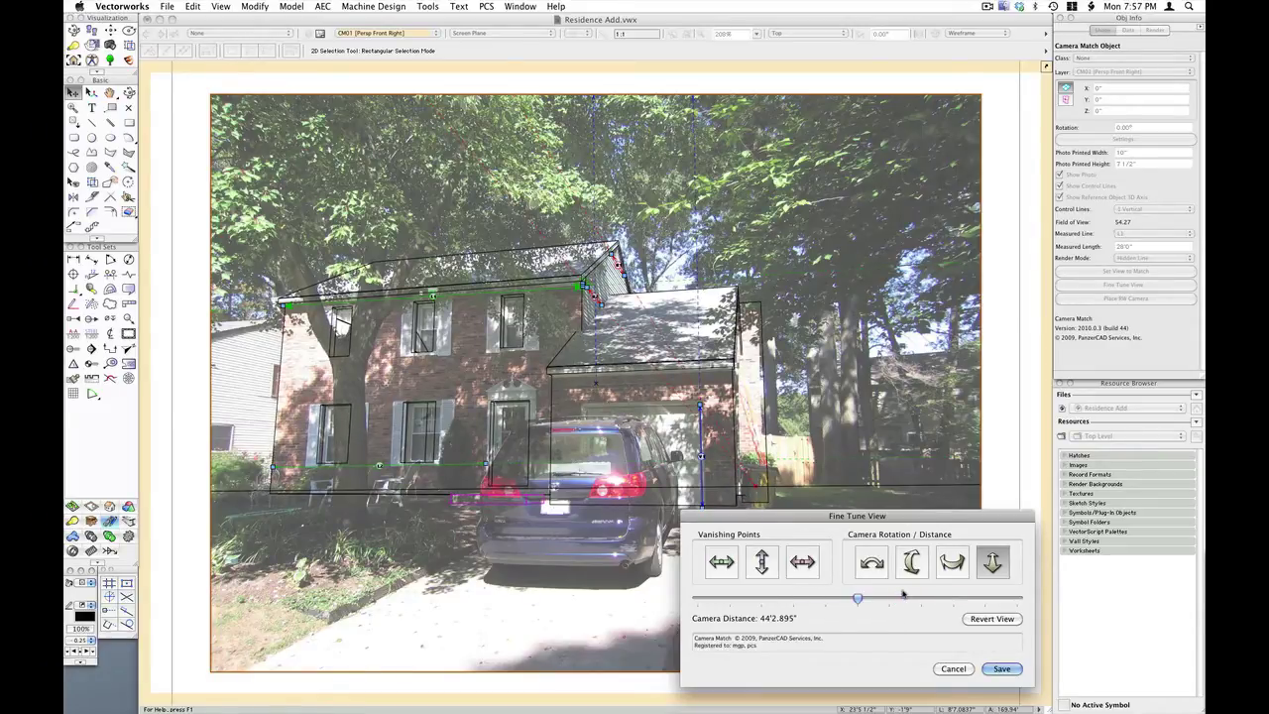
click(999, 669)
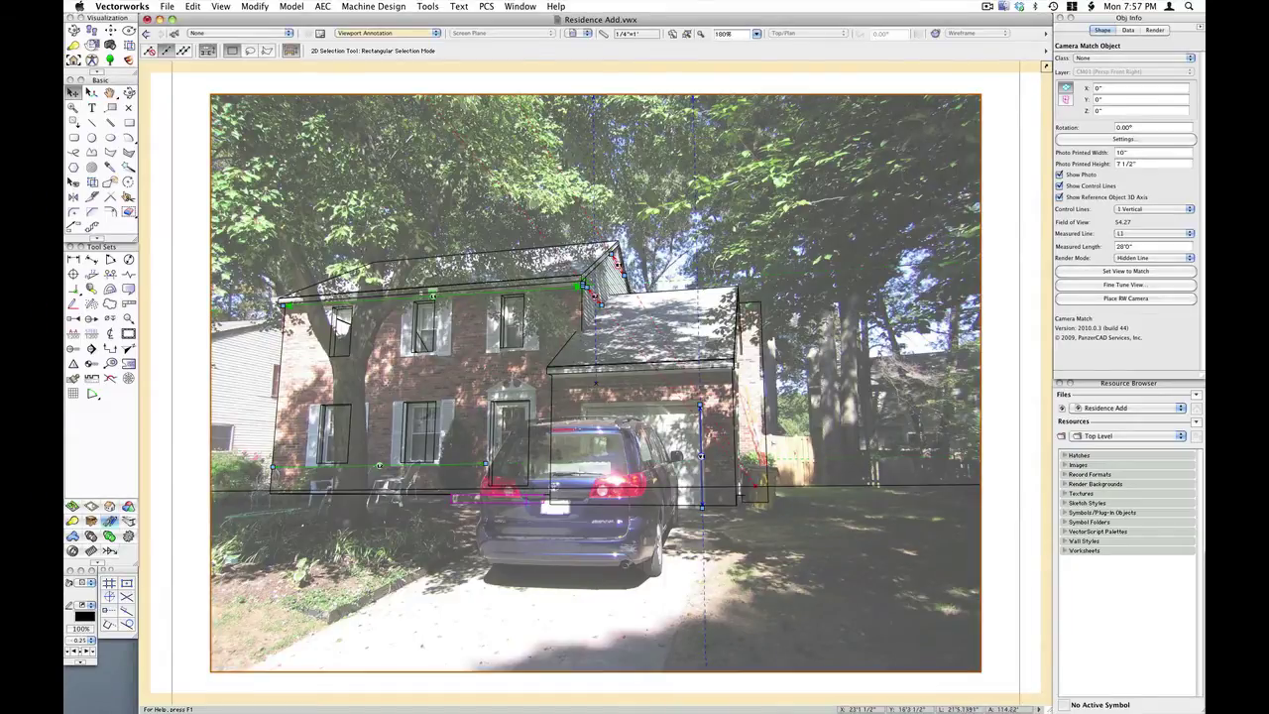
Step: Leave the viewport annotations and make the viewport show the 3D Model-CameraMatch Front layer instead of 3D Model-Exist Mass
click(1045, 68)
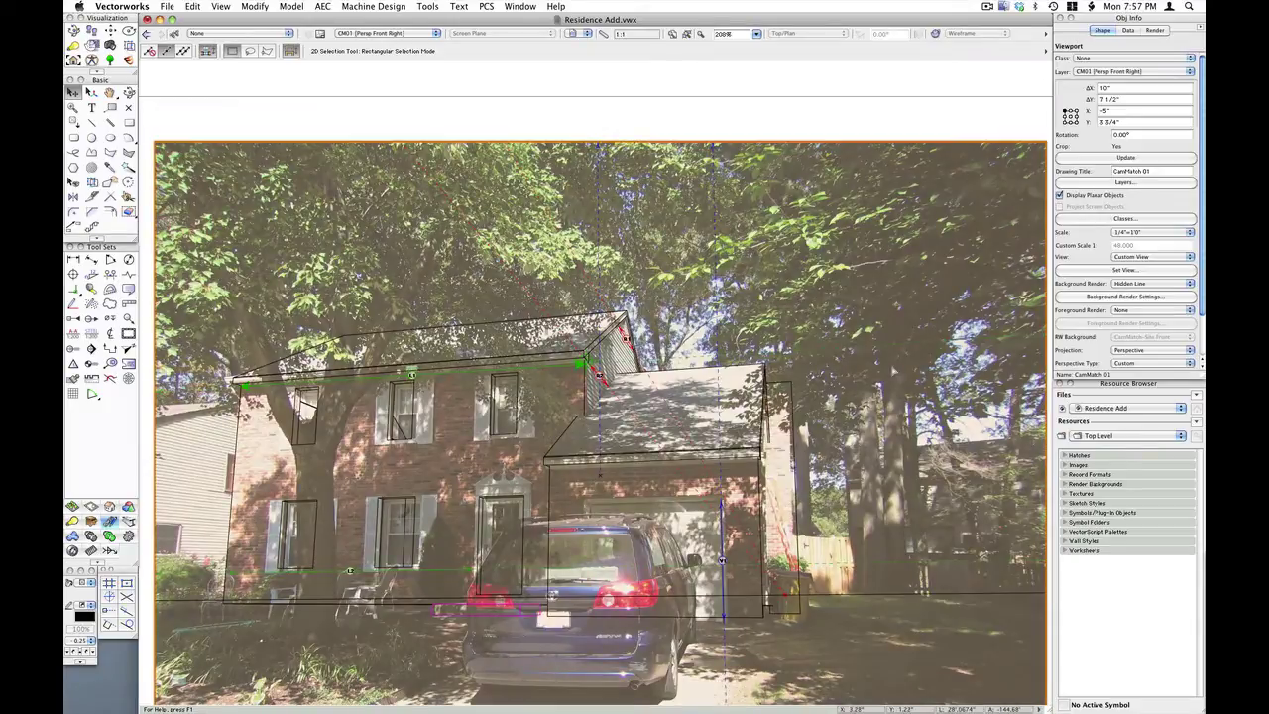
key(super+4)
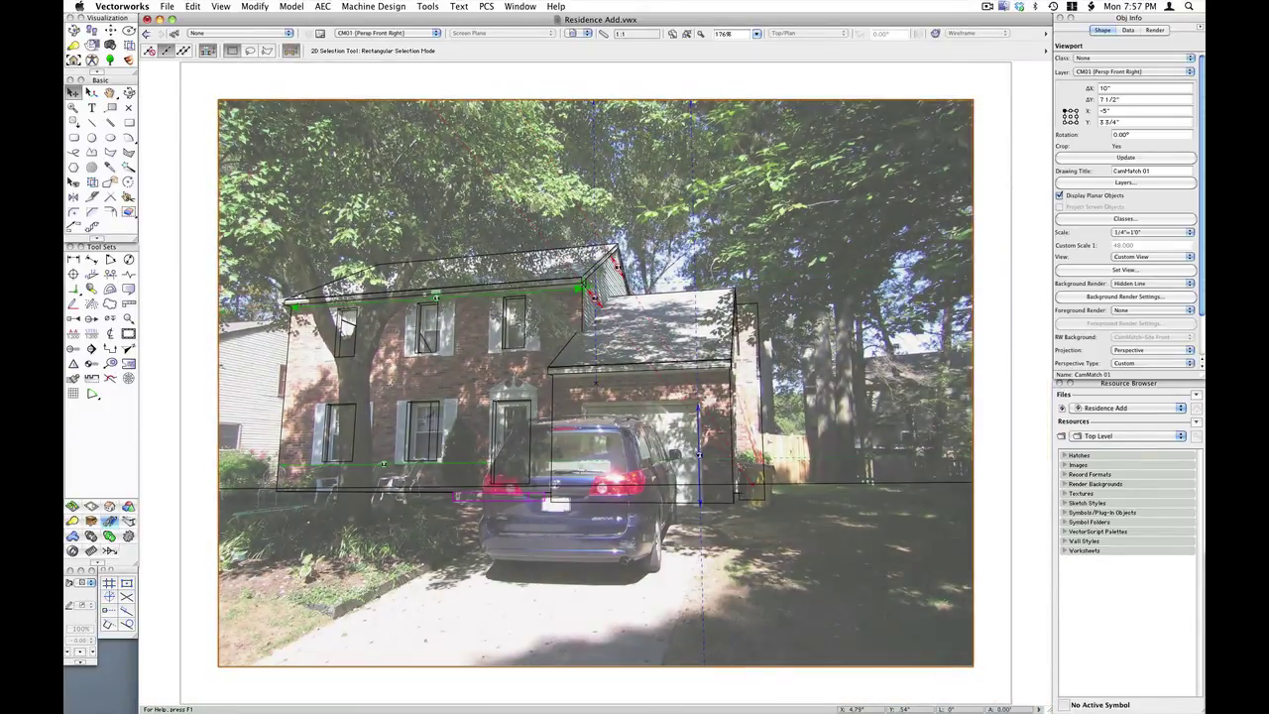
click(1123, 183)
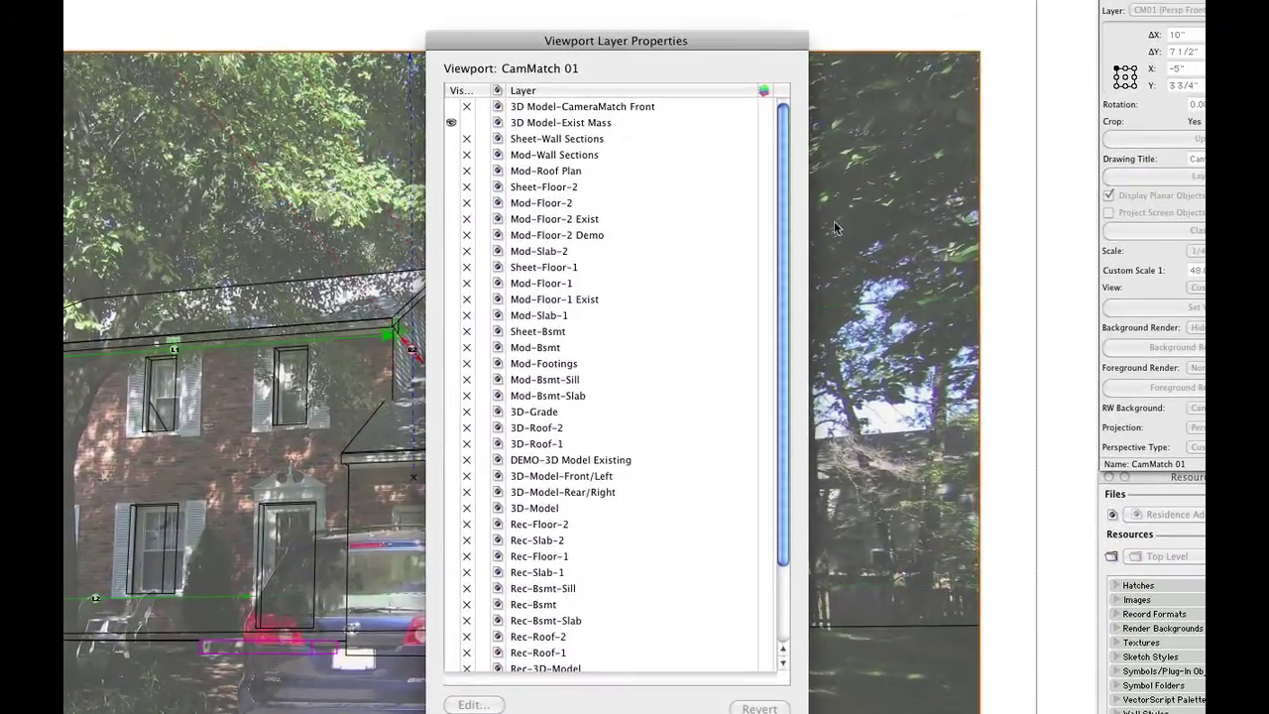
click(452, 108)
click(466, 122)
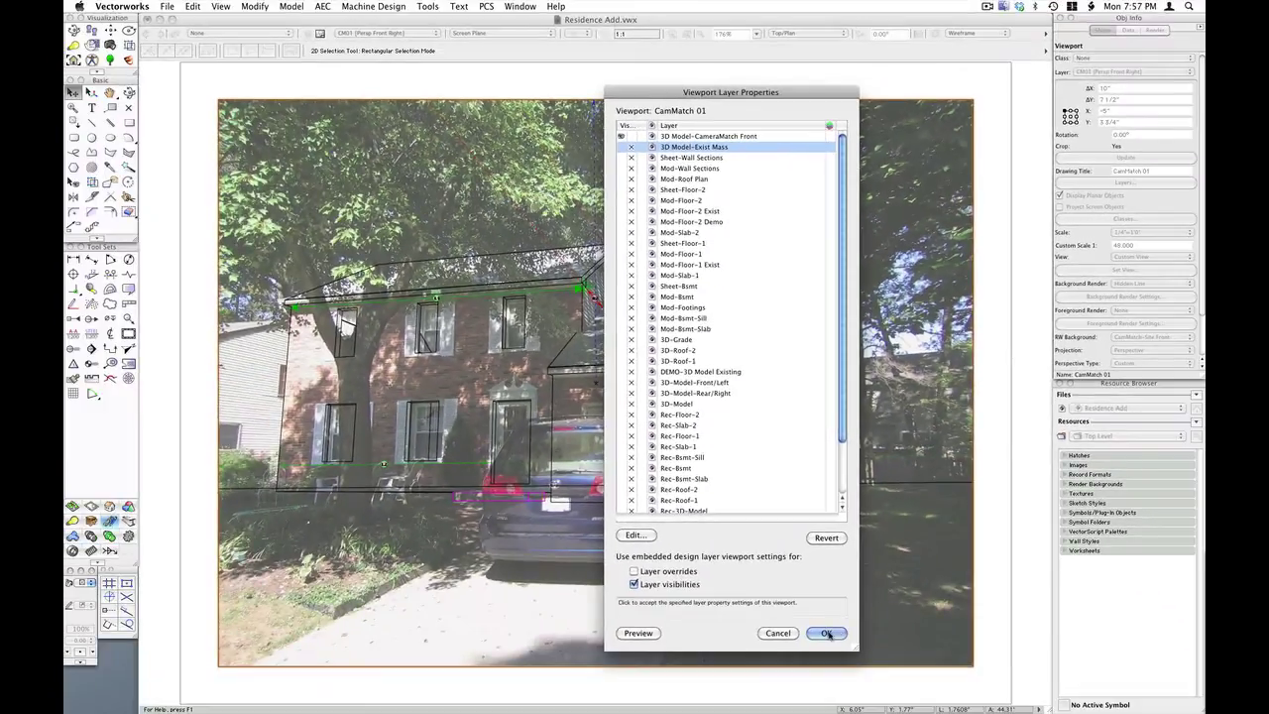
click(827, 633)
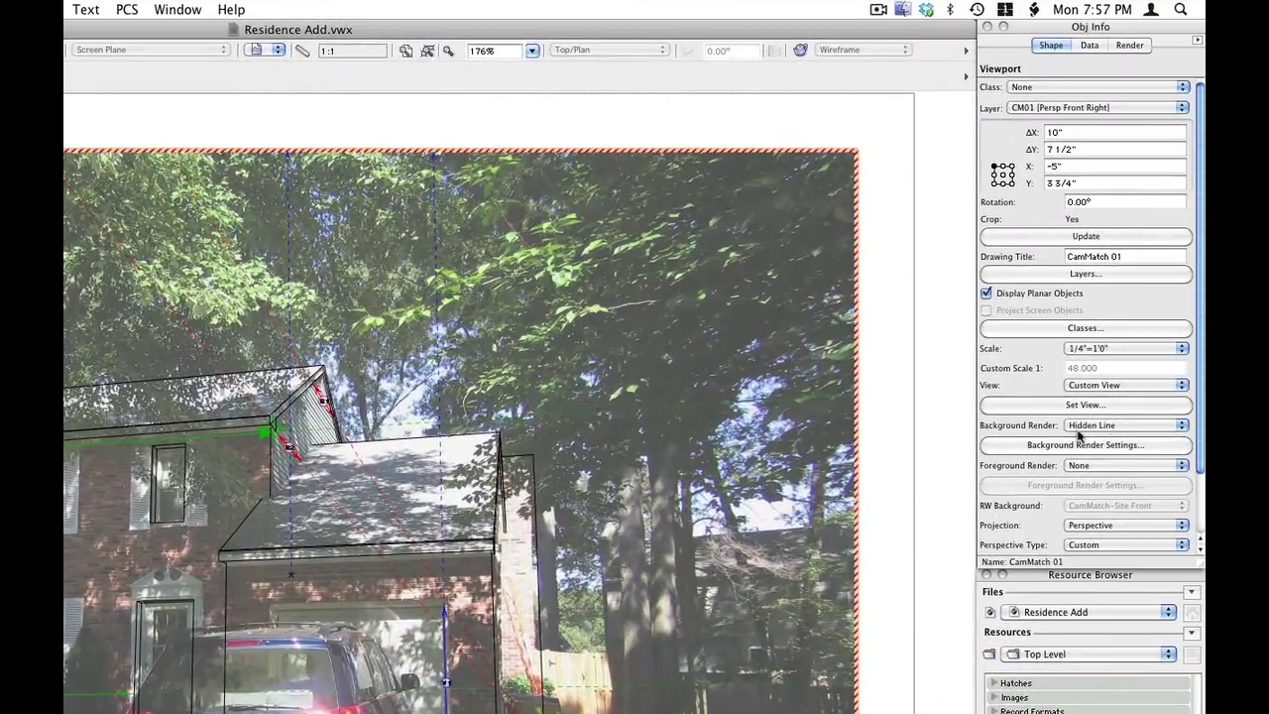
Step: Set the viewport's background render to Custom Renderworks and update the viewport
click(1101, 425)
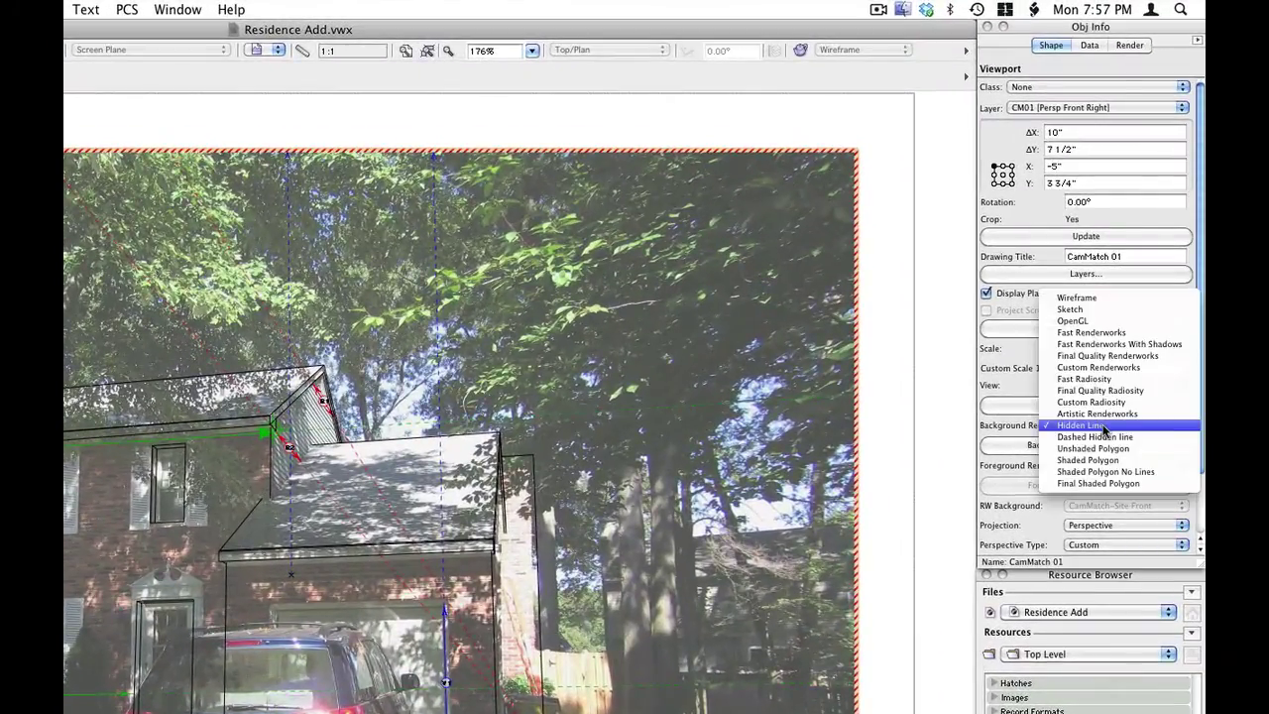
click(1117, 367)
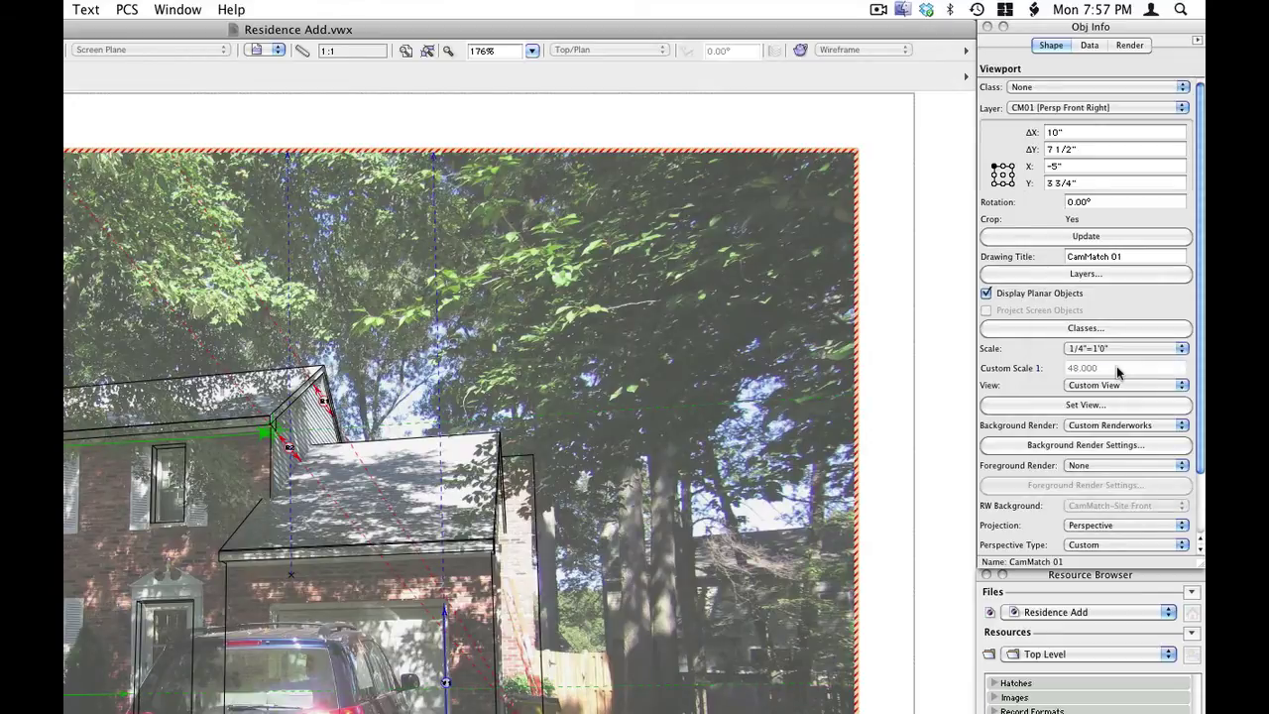
click(1040, 238)
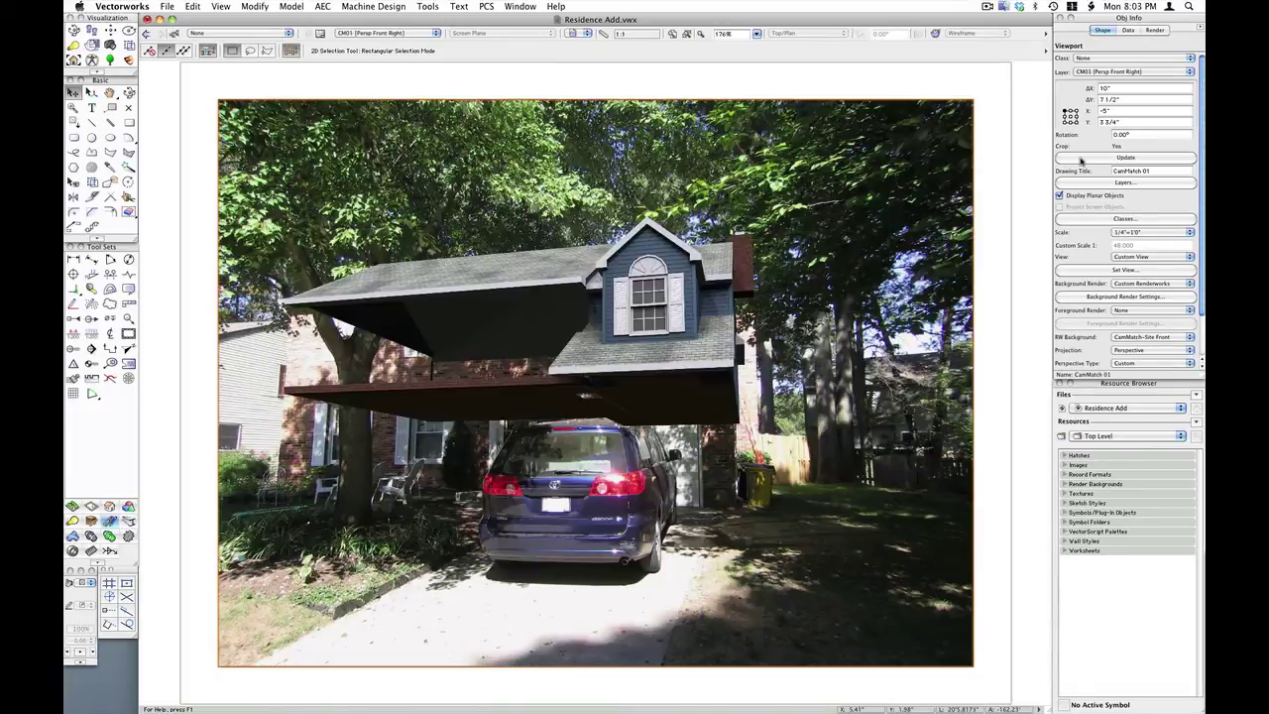
Step: In the viewport annotations, start a CameraMatch mask along the addition's wall base beside the dormer and the dormer's lower front edge
double_click(974, 304)
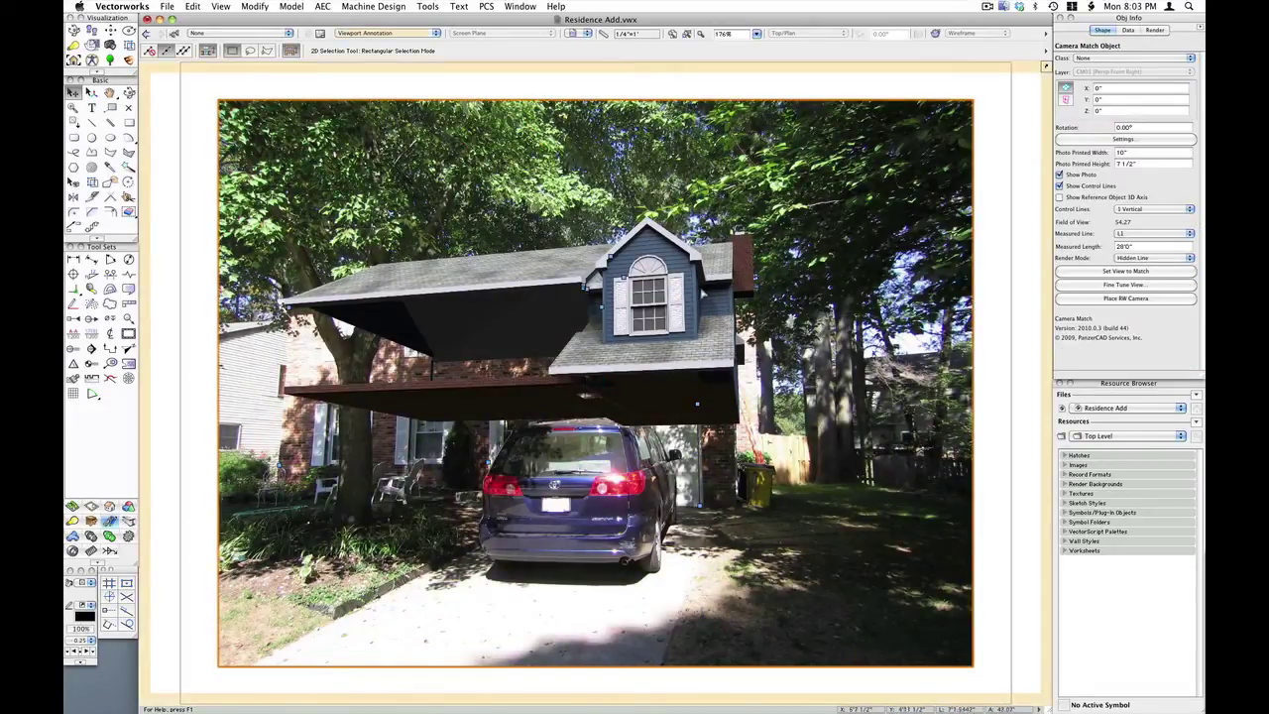
scroll(702, 297, up, 2)
scroll(702, 298, up, 2)
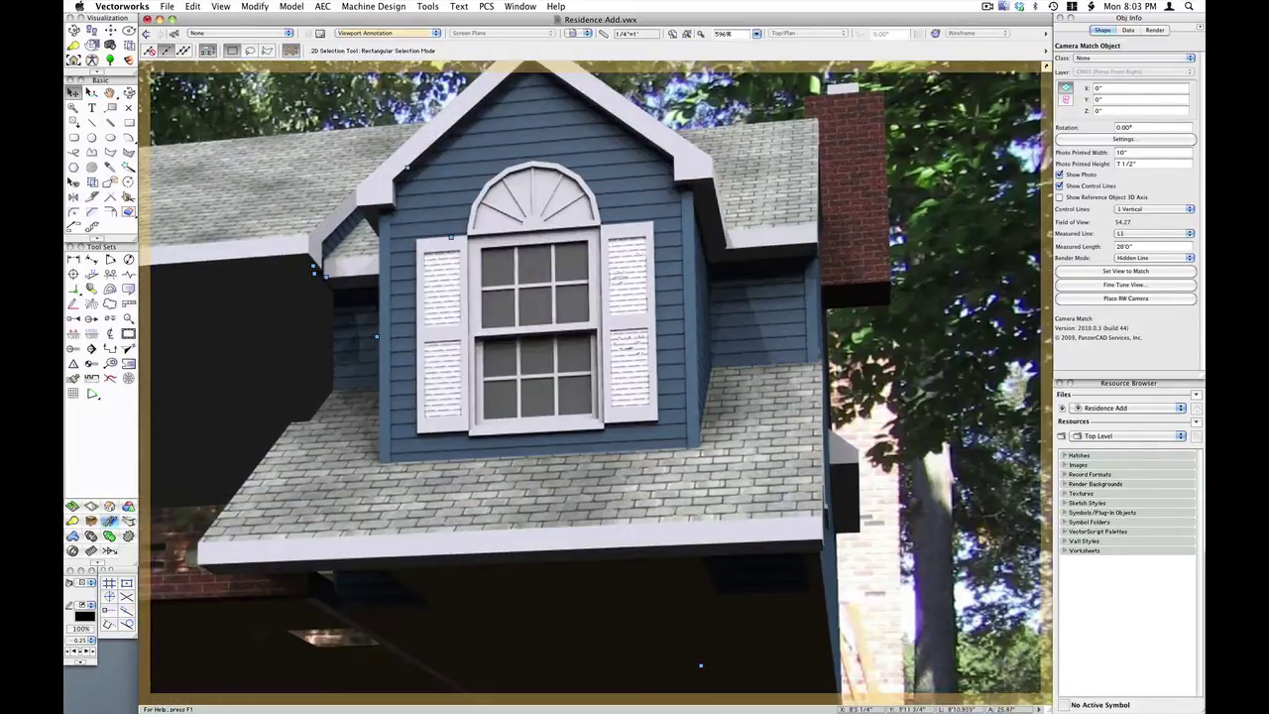
key(x)
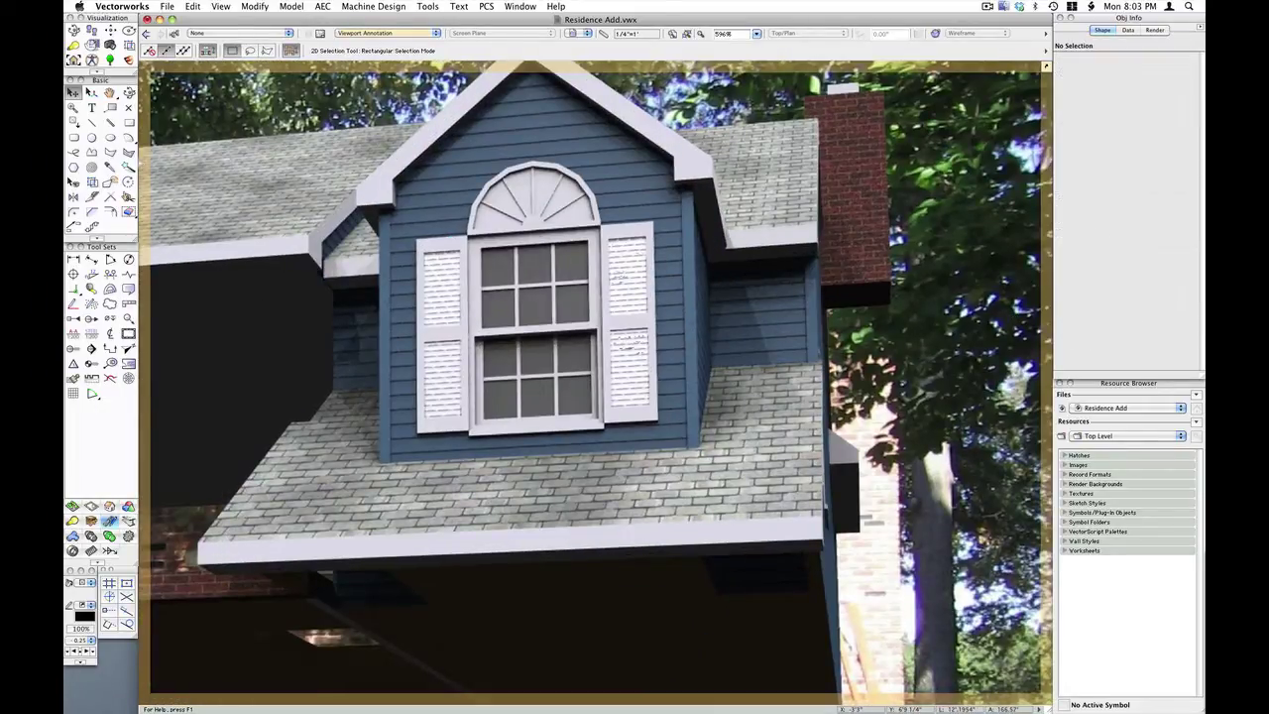
click(127, 60)
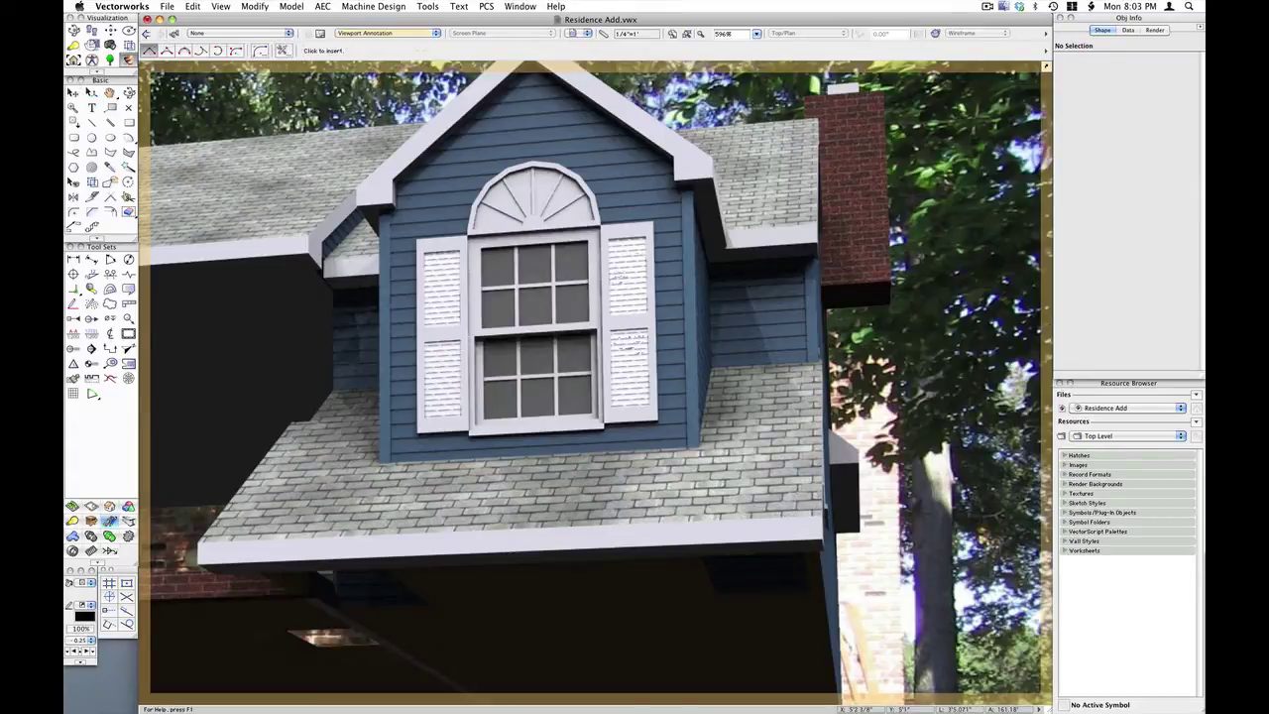
click(991, 356)
click(711, 366)
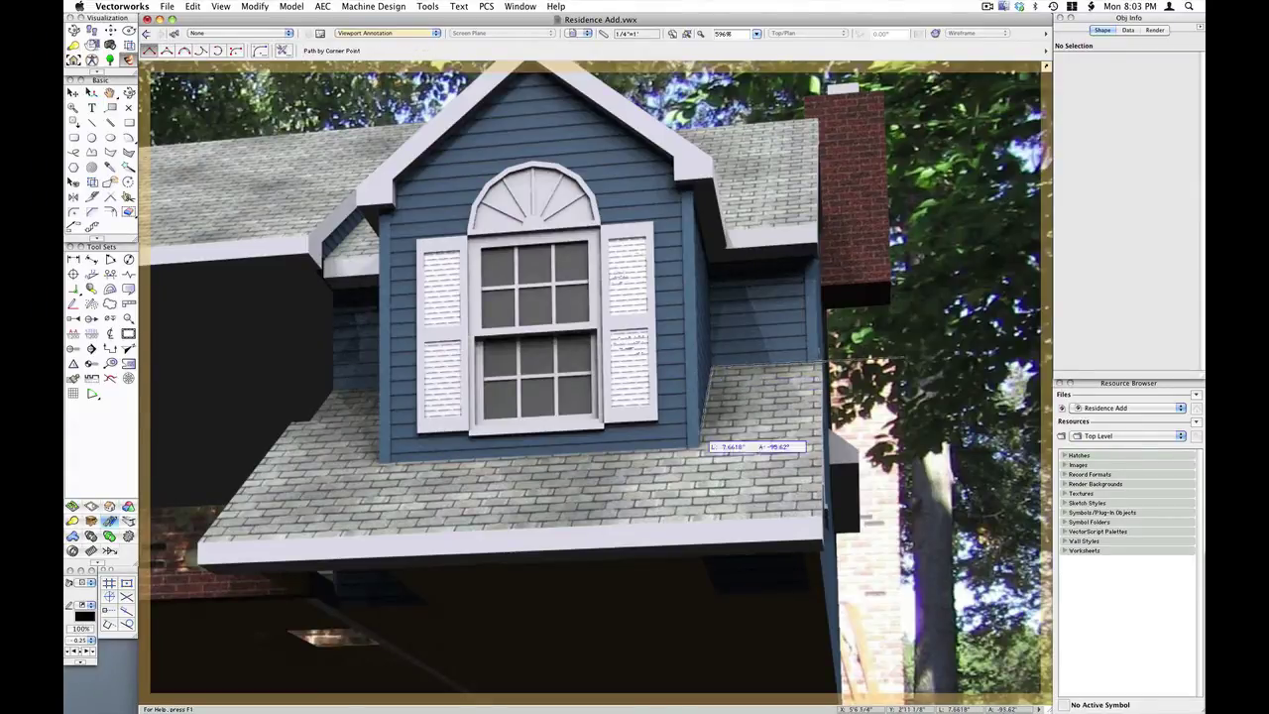
click(705, 456)
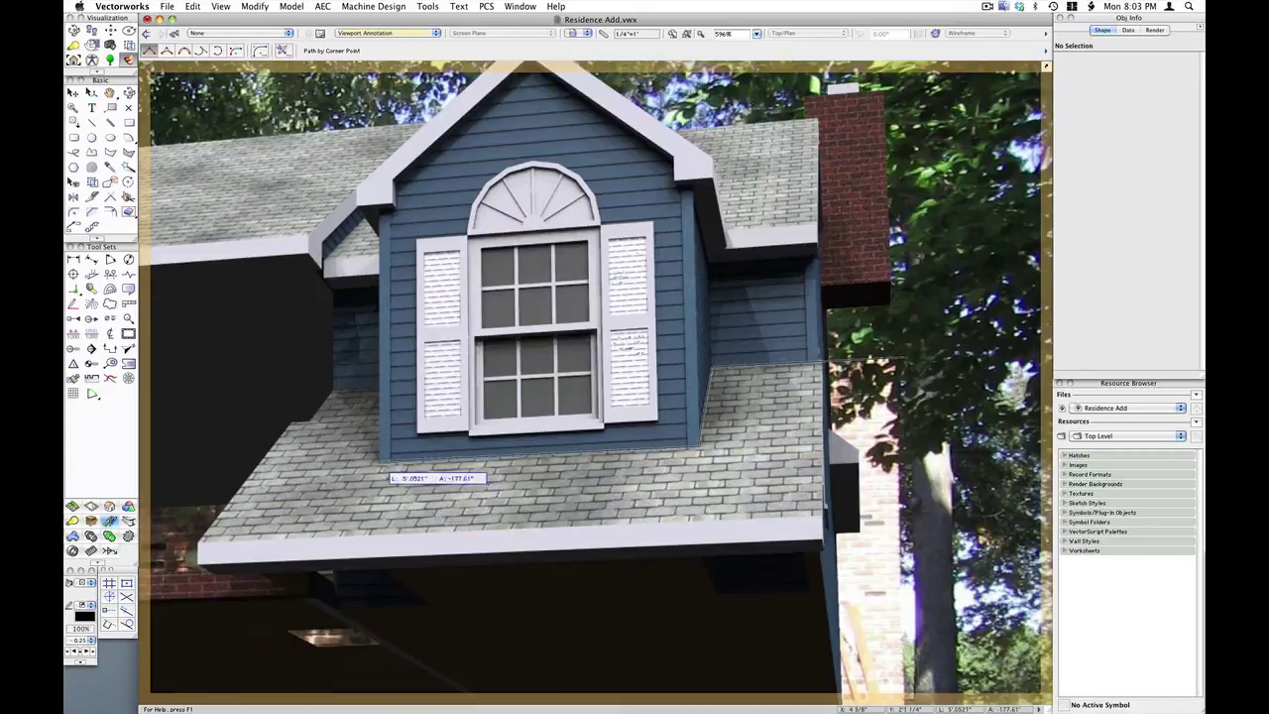
click(380, 462)
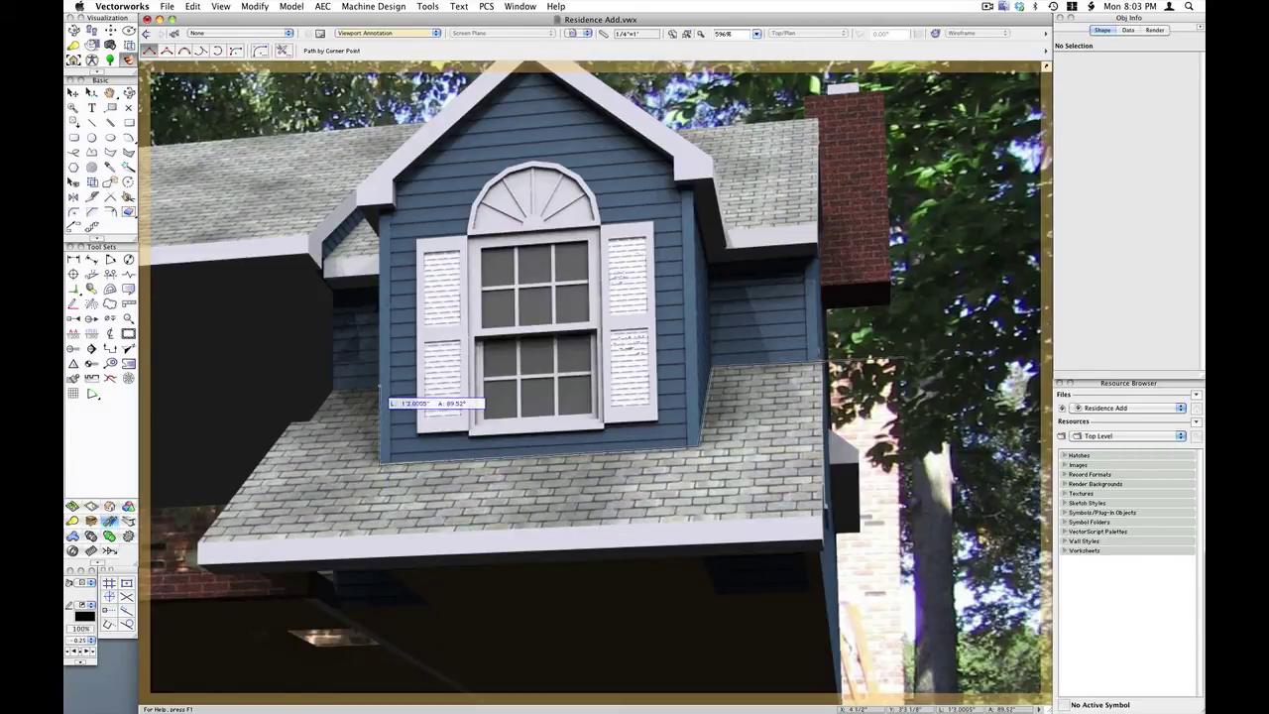
Step: Continue the mask up the dormer's left side and gable to its peak, and close it around the existing house front
click(379, 389)
click(333, 390)
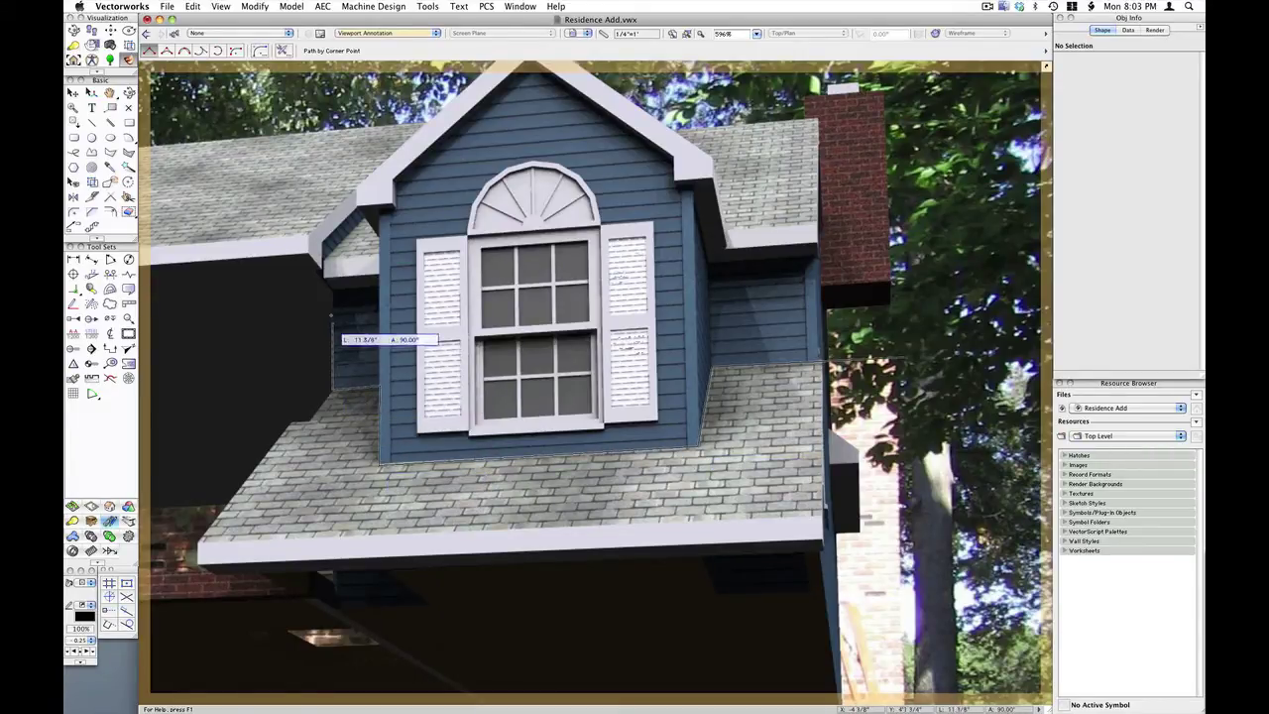
click(334, 298)
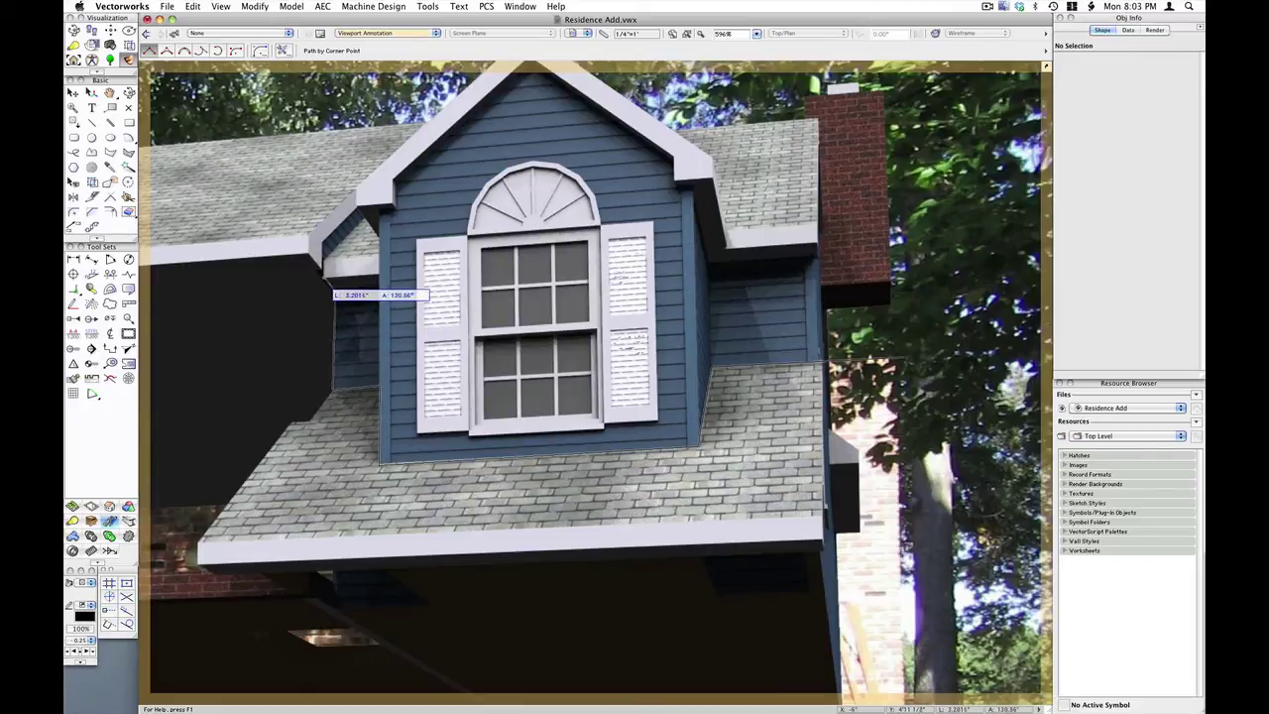
click(326, 260)
click(374, 230)
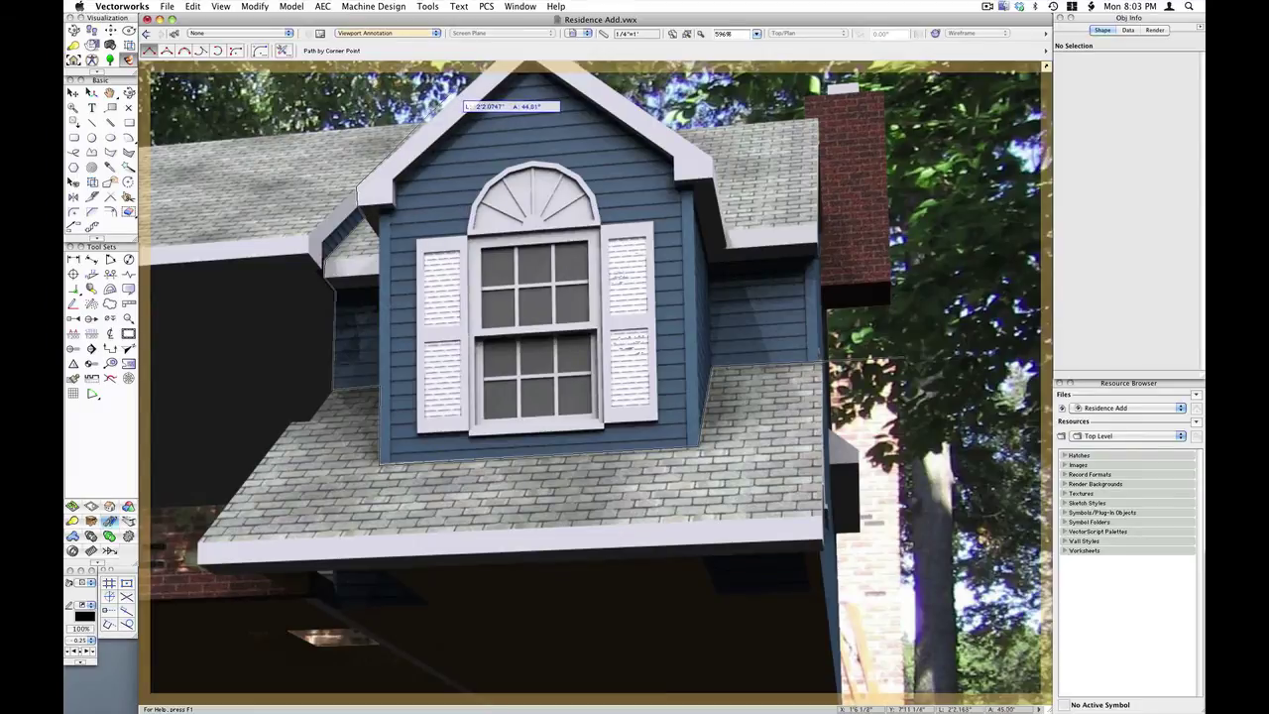
scroll(460, 180, up, 5)
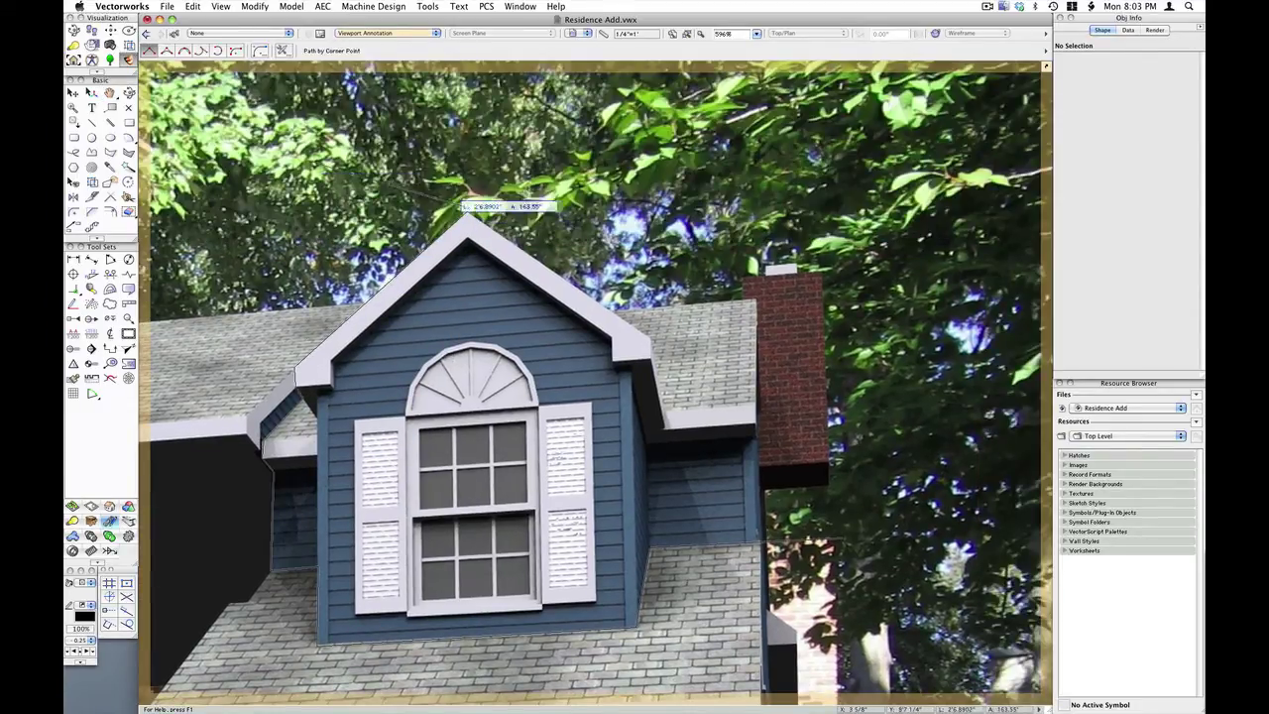
scroll(790, 266, down, 3)
scroll(790, 265, down, 2)
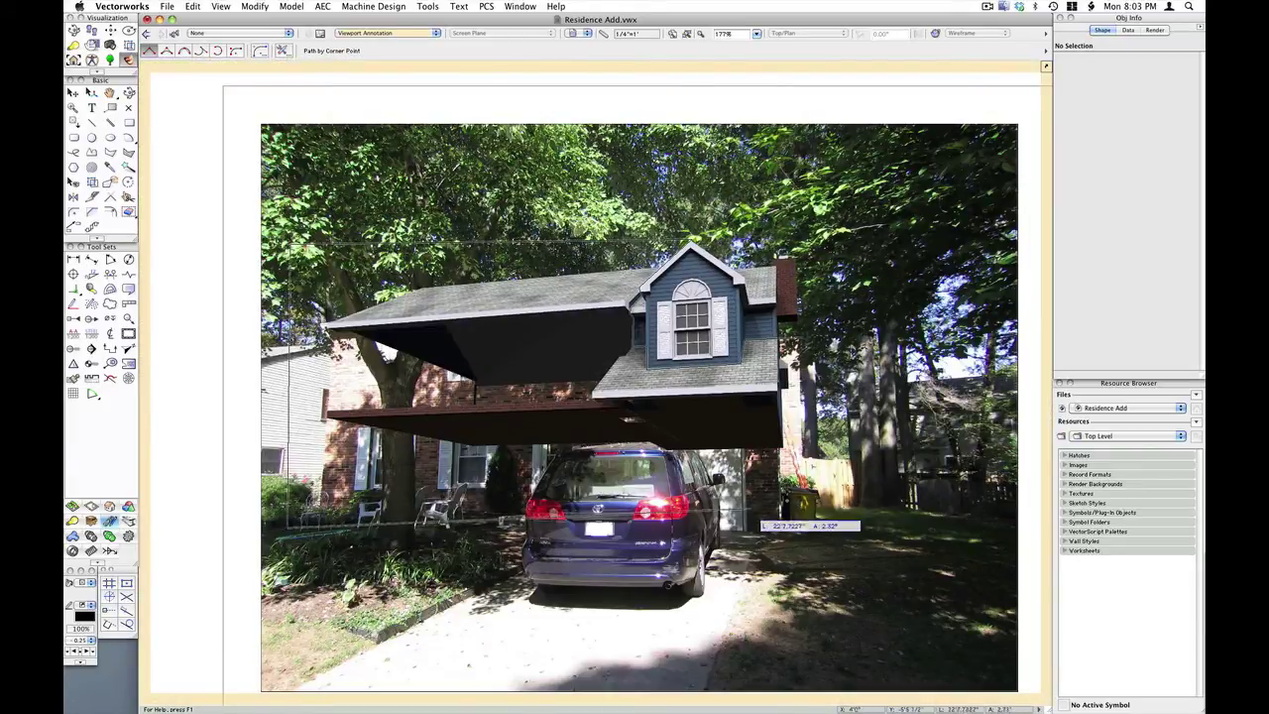
click(830, 503)
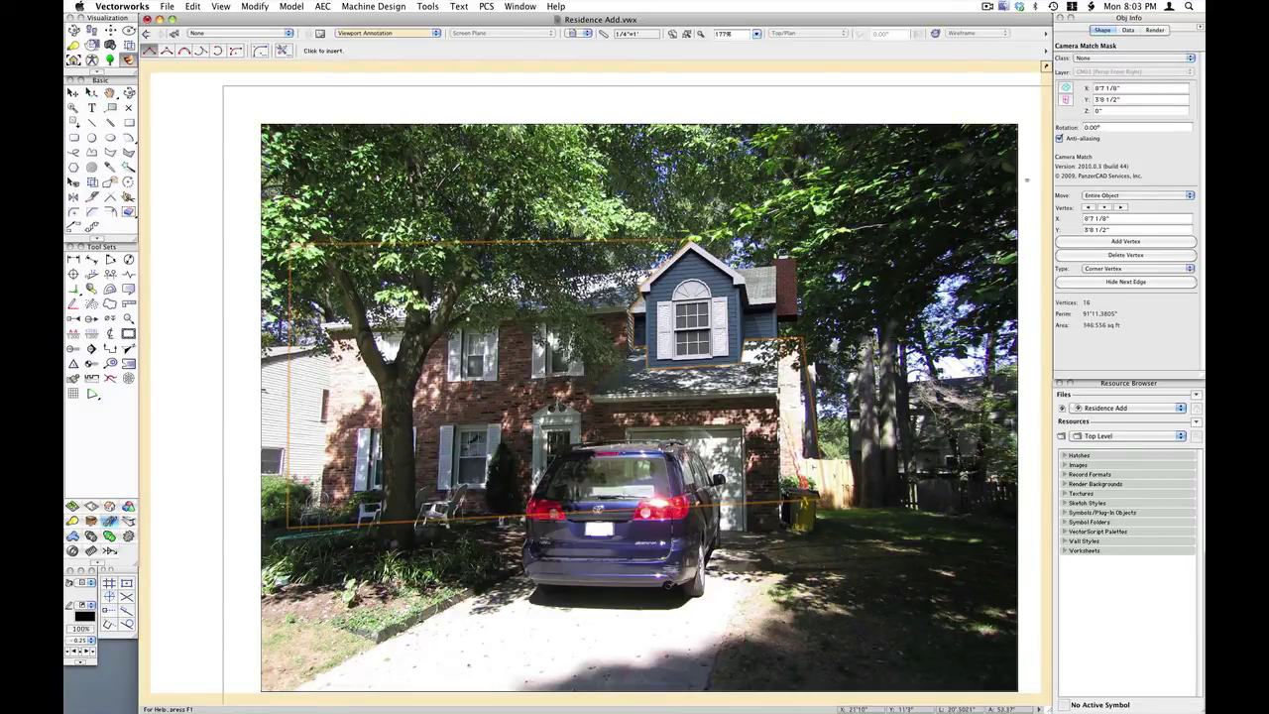
Step: Draw a jagged CameraMatch mask over the chimney's lower end so the photo's tree foliage covers it
key(x)
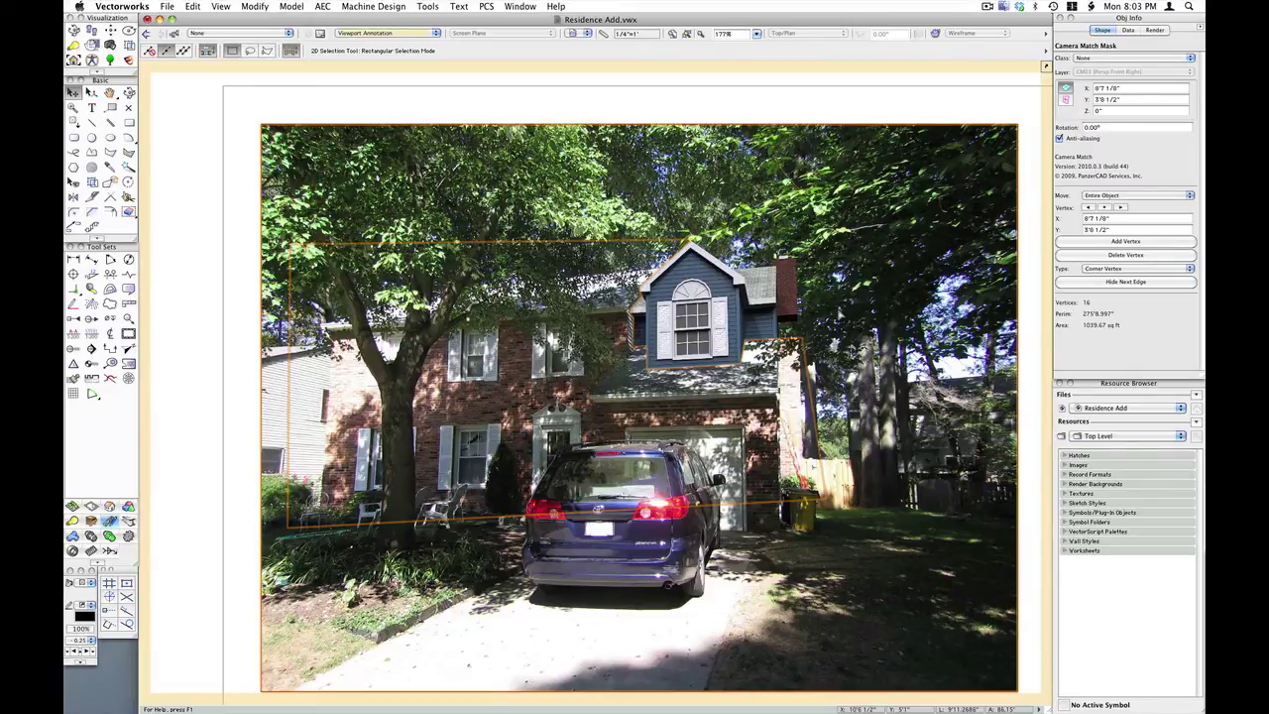
click(838, 311)
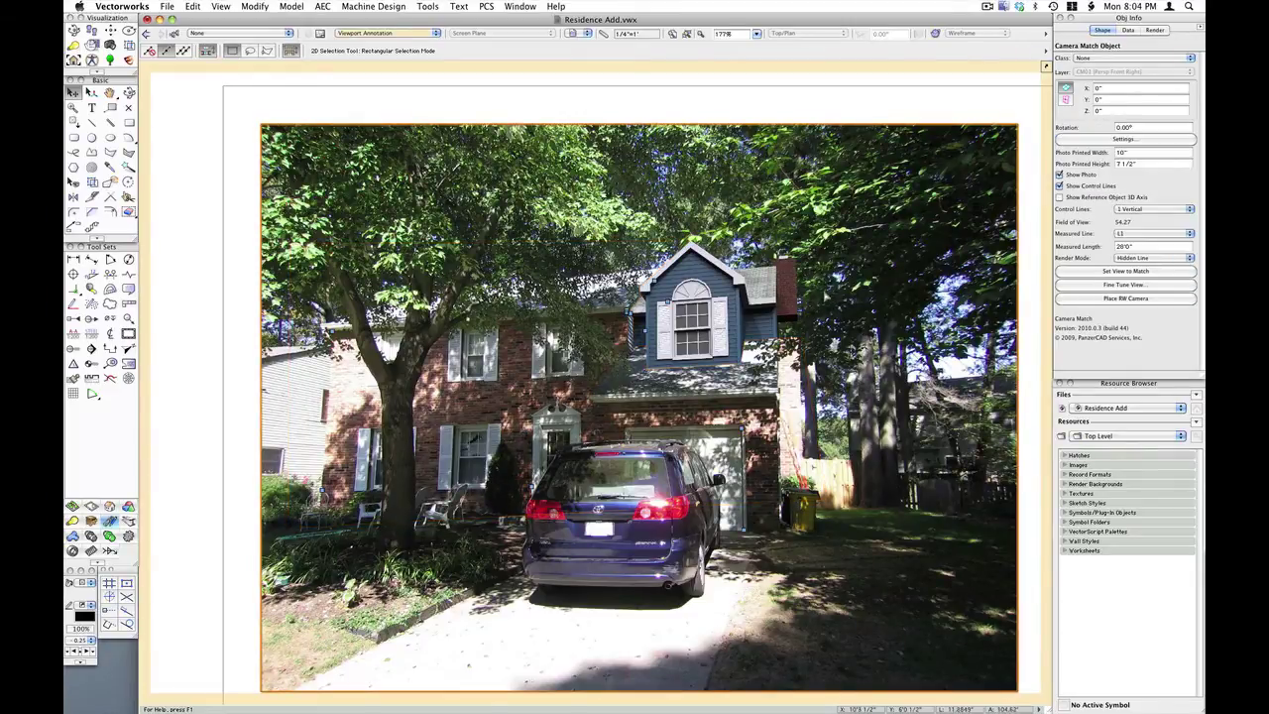
scroll(821, 290, up, 5)
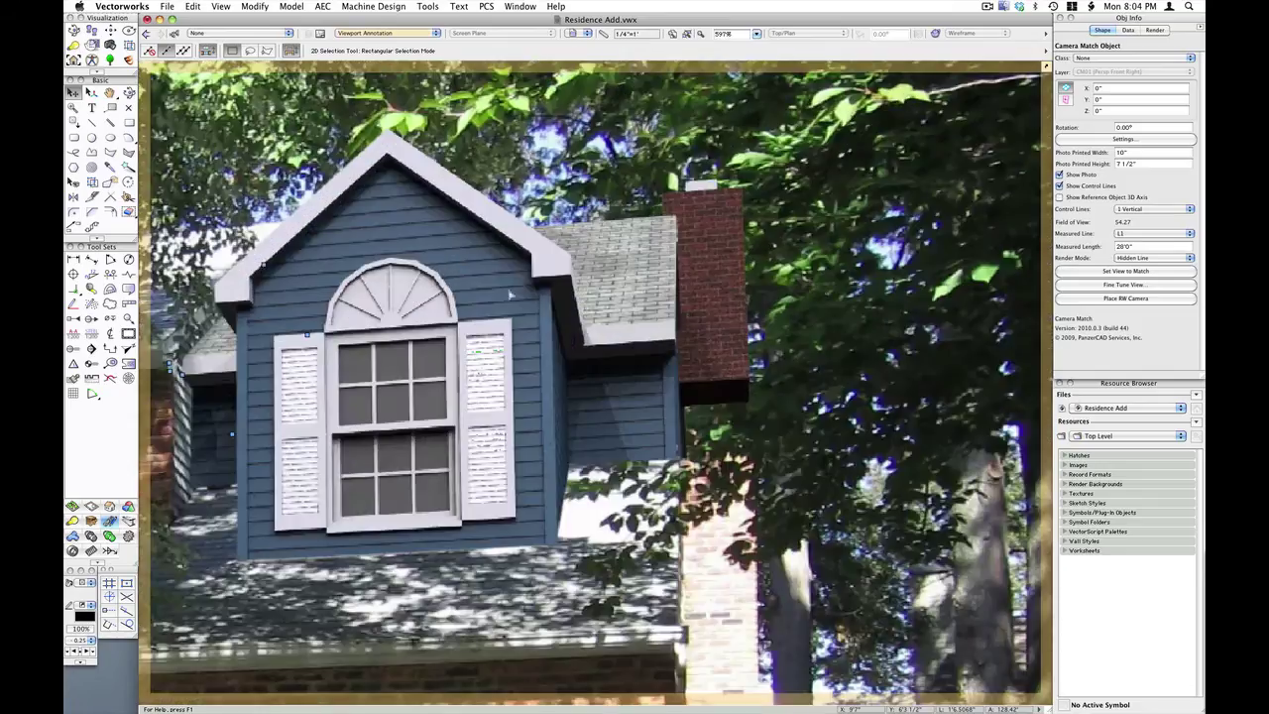
click(127, 59)
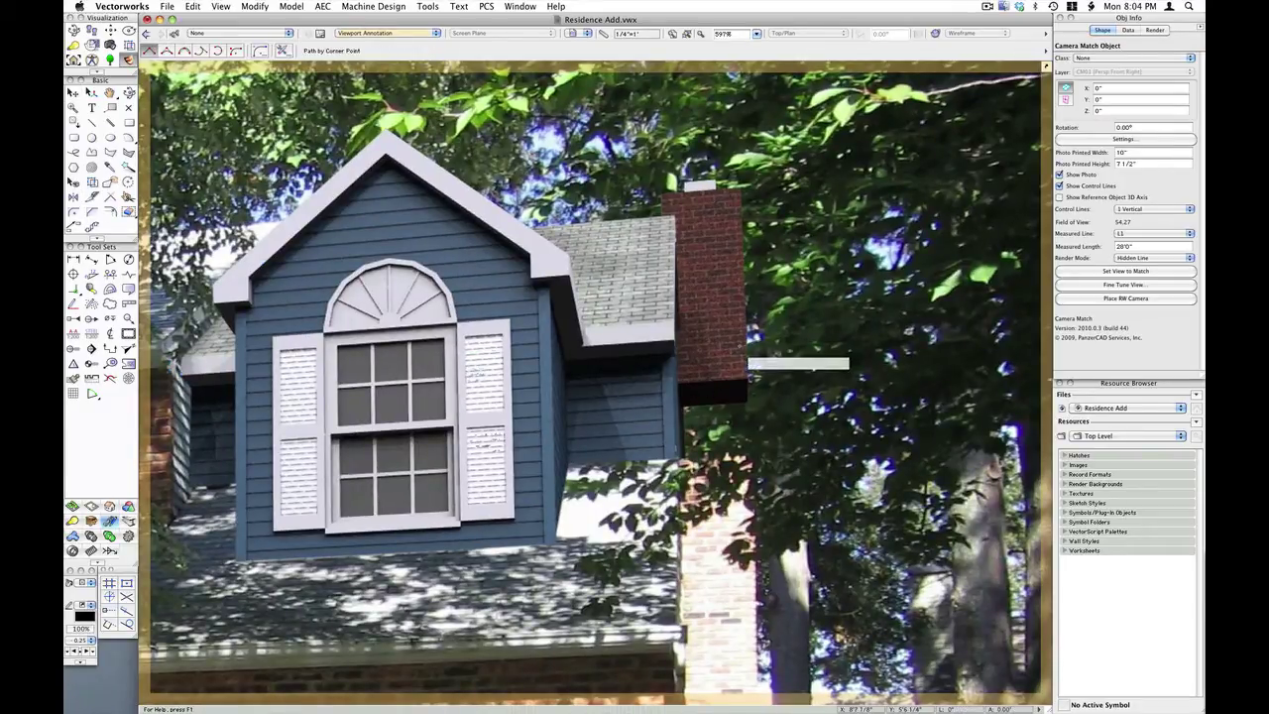
click(691, 382)
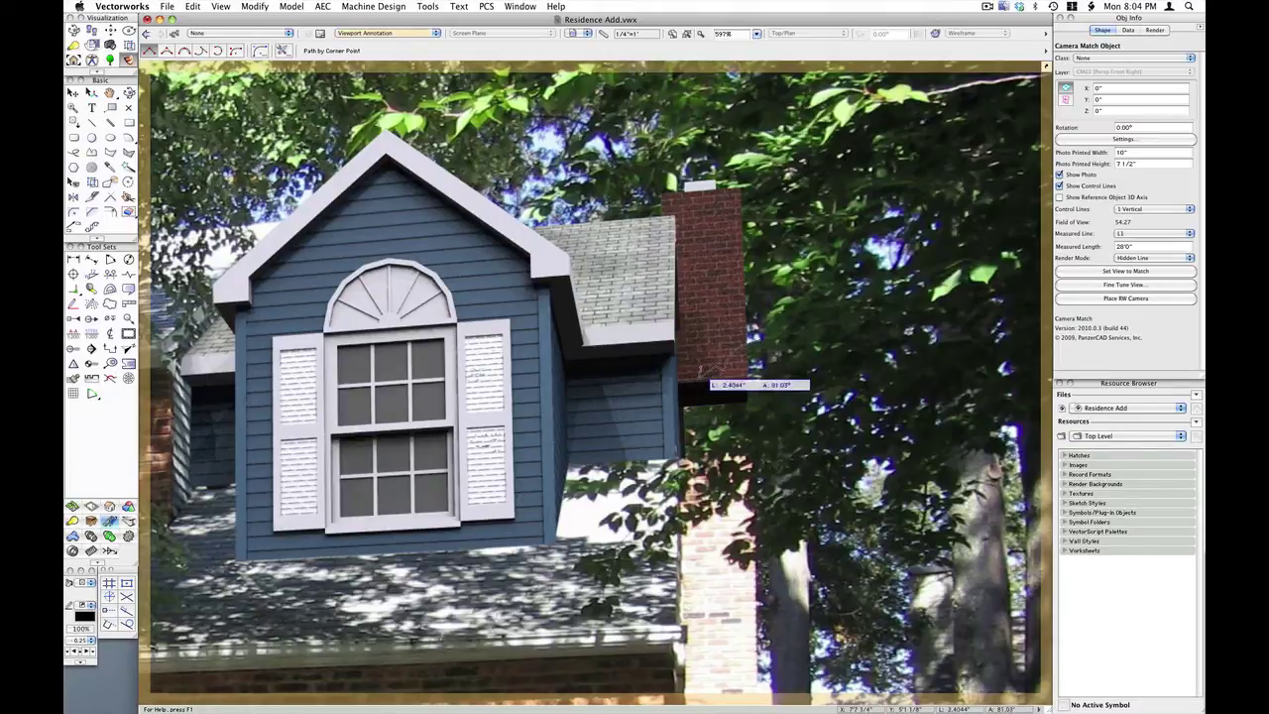
click(687, 381)
click(671, 379)
click(661, 395)
click(665, 418)
click(685, 414)
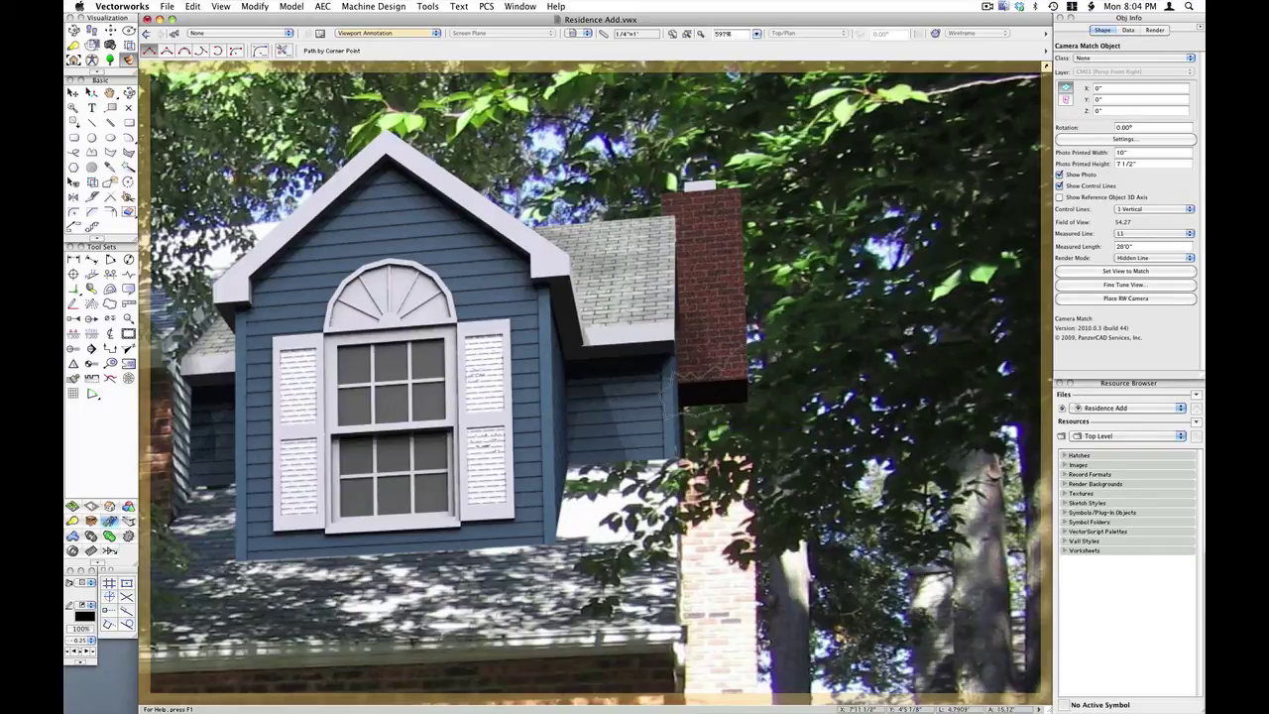
click(747, 401)
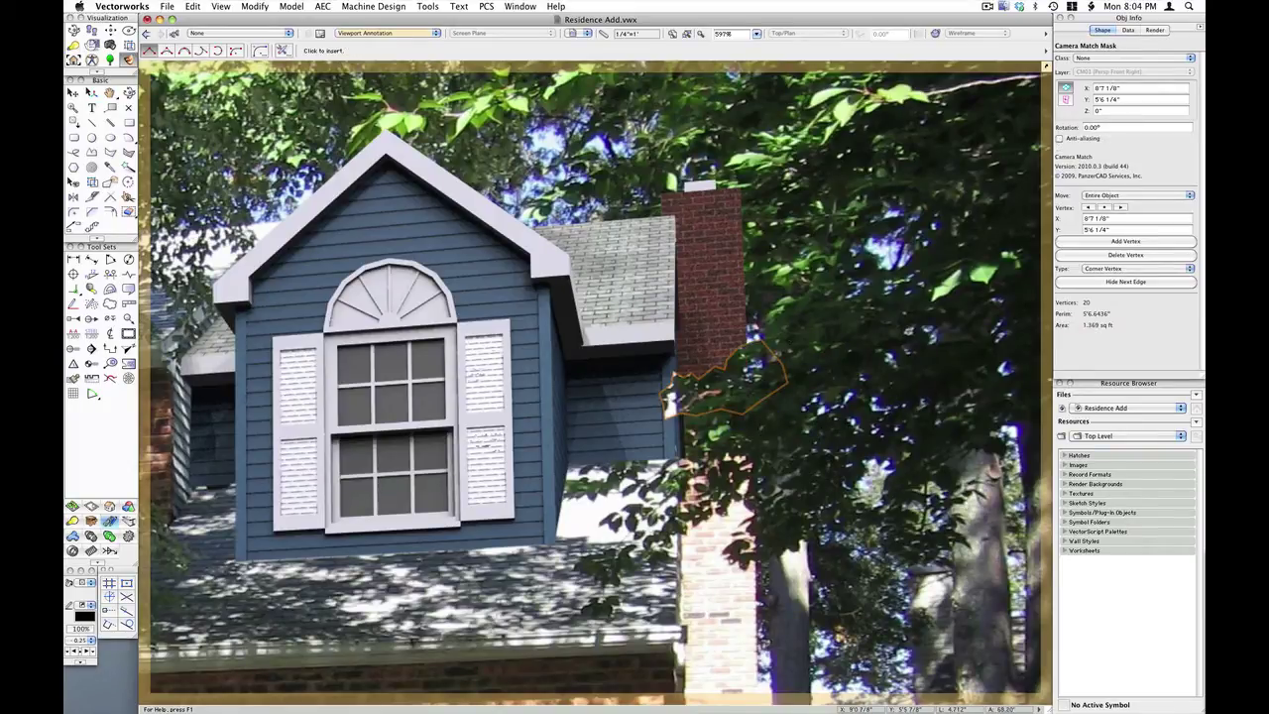
Step: Draw a second leaf-shaped CameraMatch mask across the middle of the chimney, reaching slightly over the roof edge
key(x)
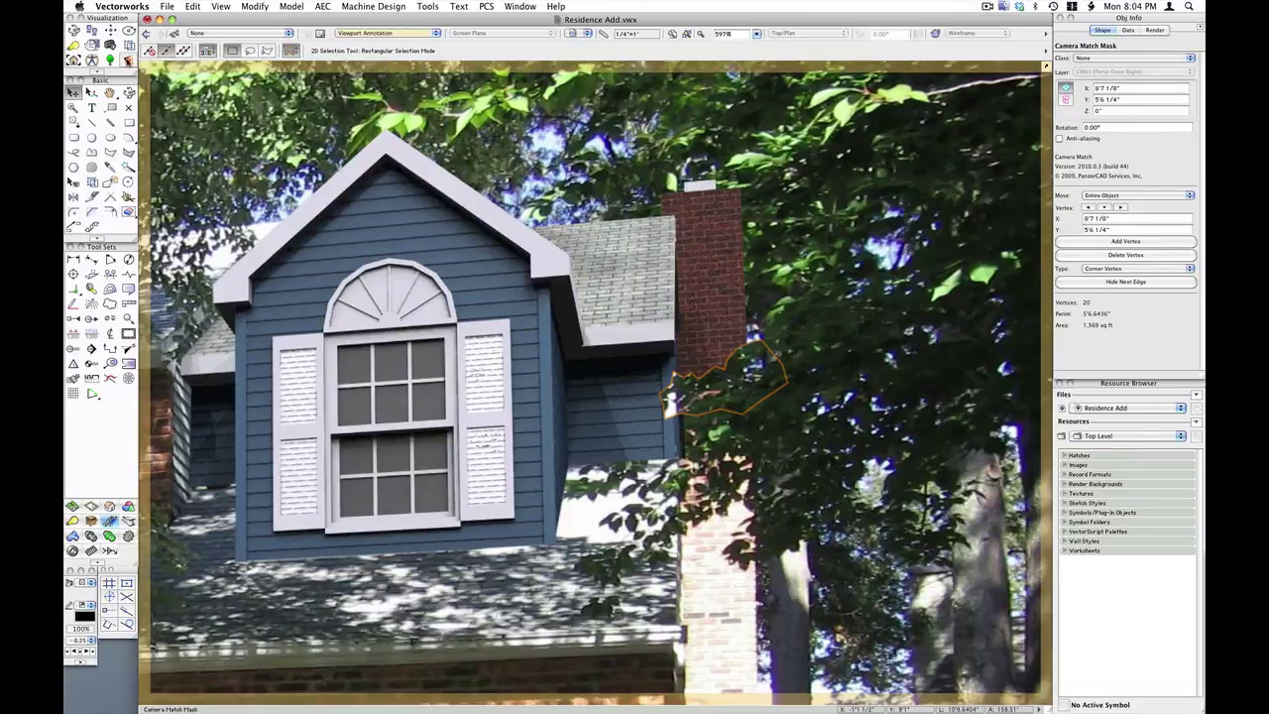
click(128, 60)
click(746, 278)
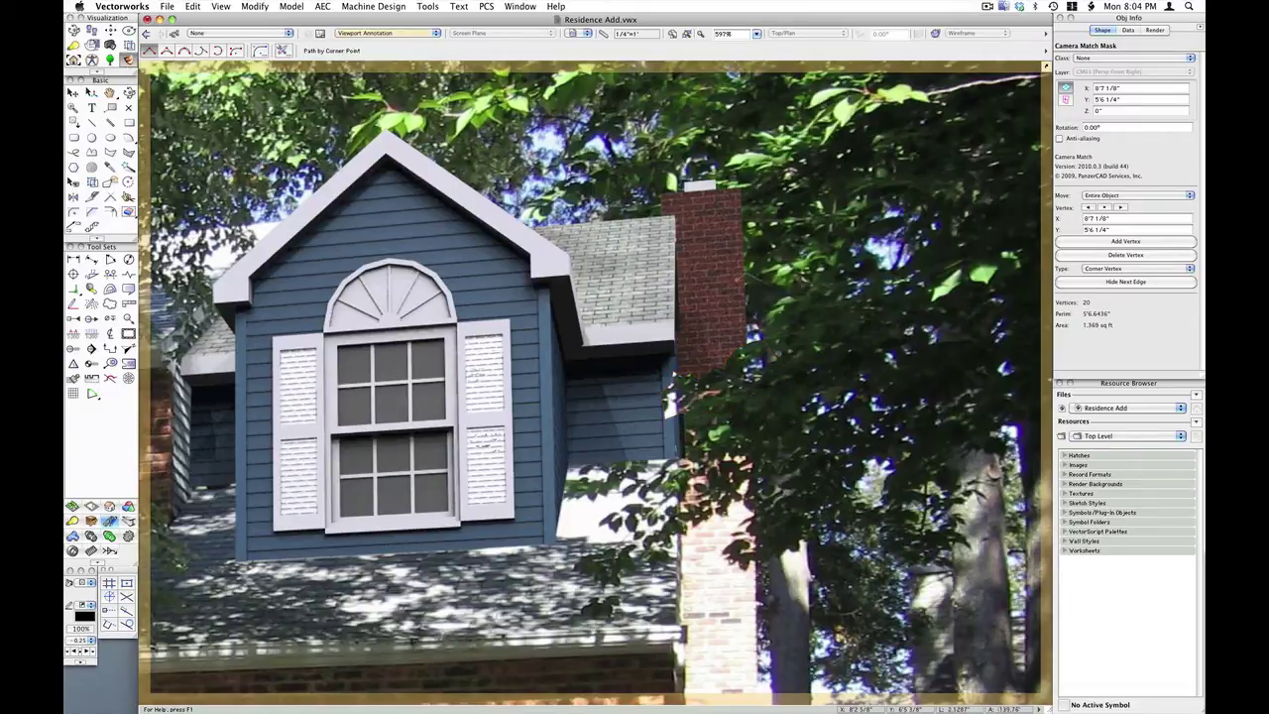
click(729, 273)
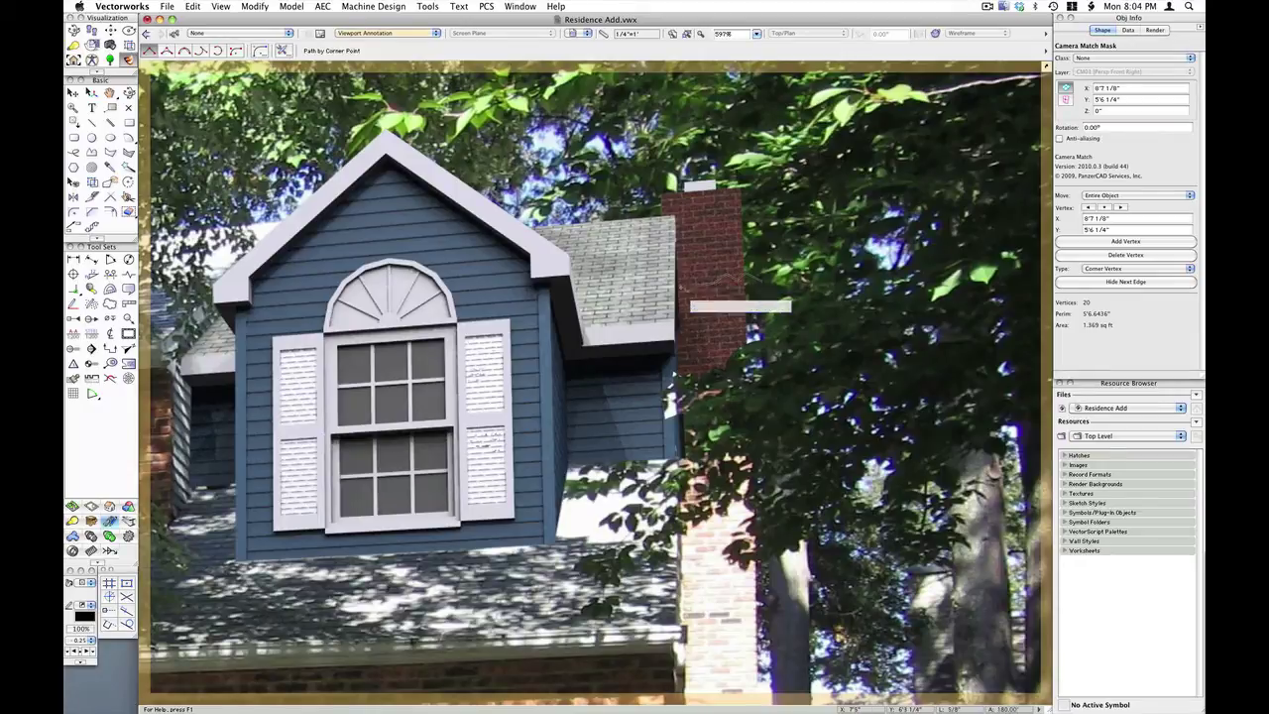
click(656, 279)
click(652, 267)
click(676, 263)
click(704, 272)
click(729, 237)
double_click(790, 243)
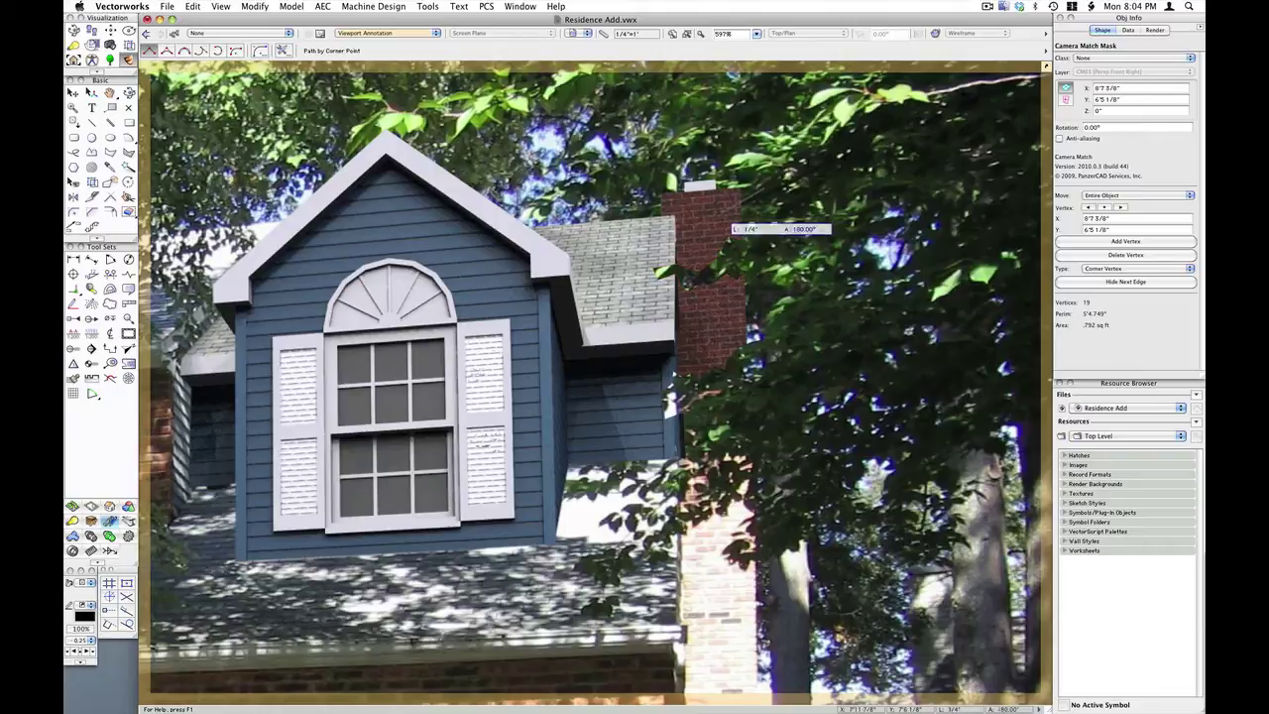
Step: Draw a third leaf-shaped CameraMatch mask from the addition's roof up across the top of the chimney
click(678, 242)
click(656, 236)
click(631, 247)
click(635, 232)
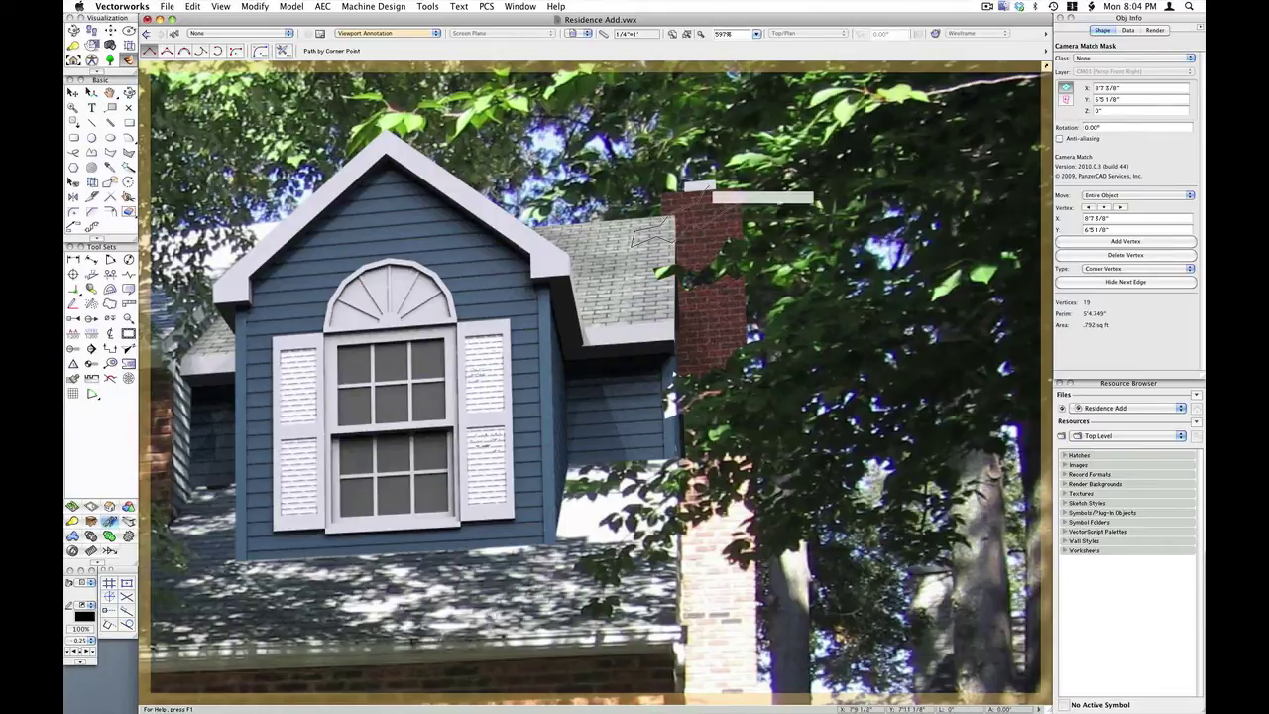
click(698, 178)
double_click(738, 170)
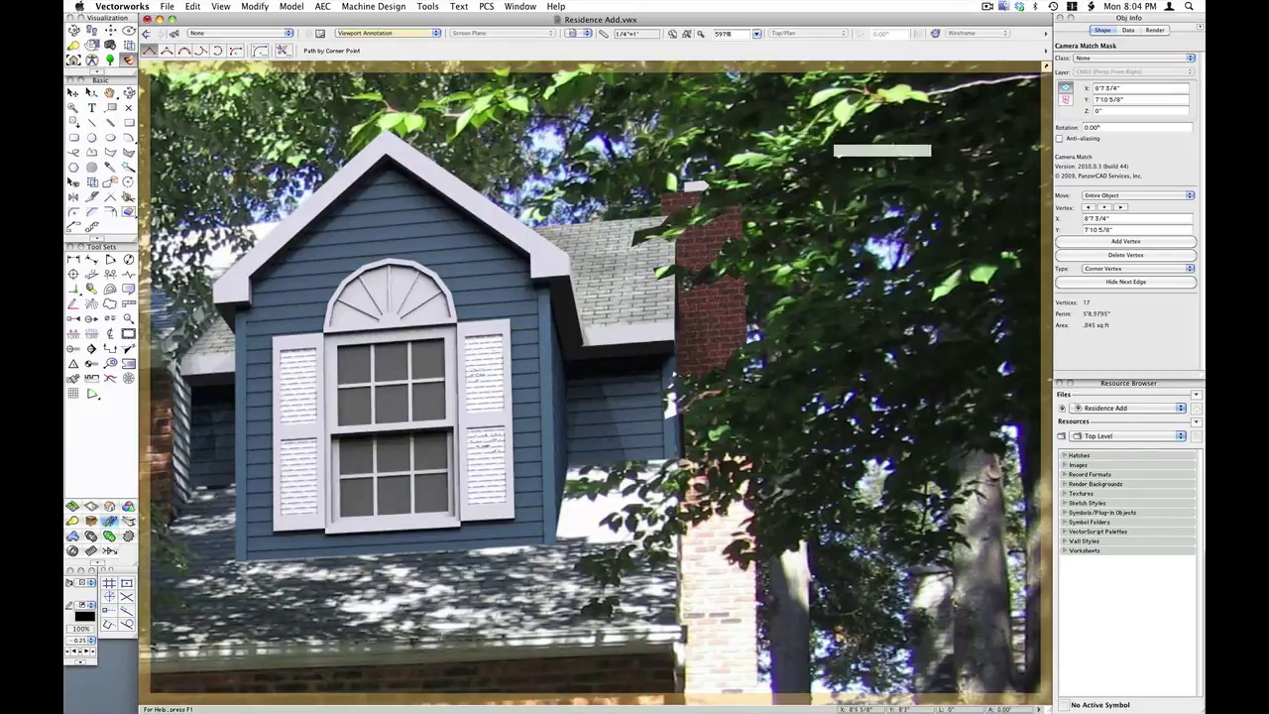
key(x)
key(x)
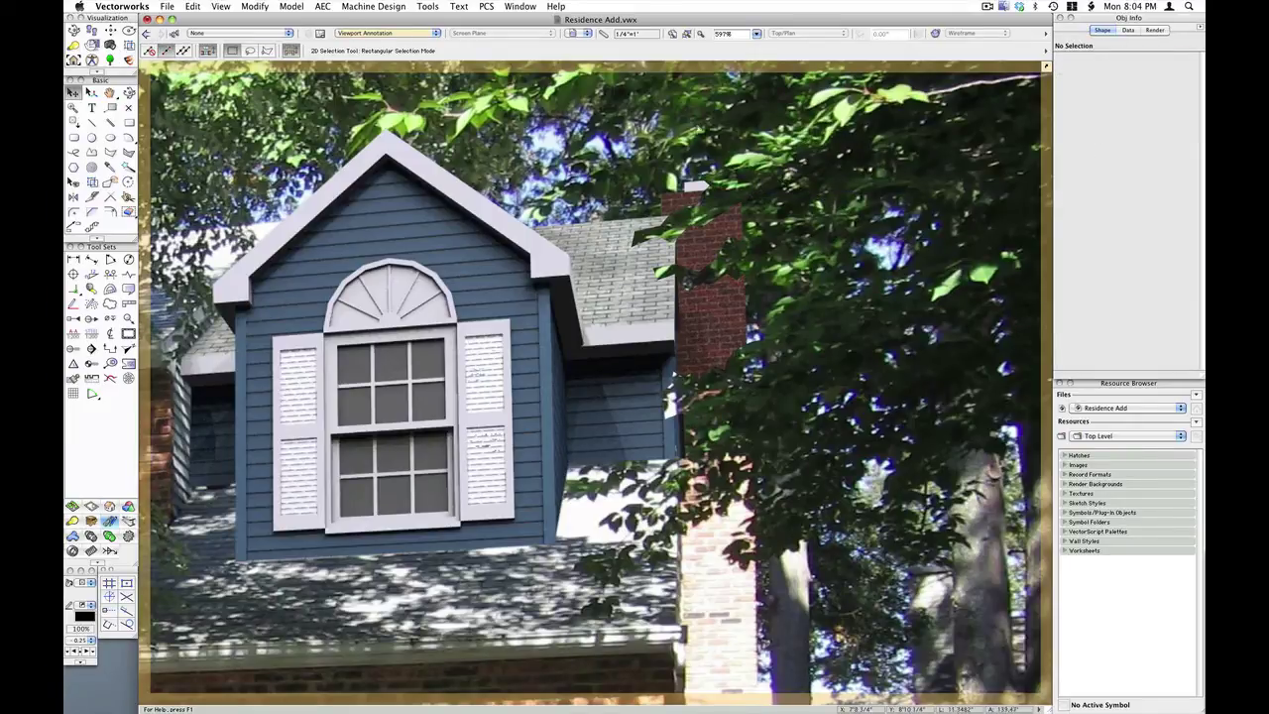
Step: Select the three foliage masks on the chimney together, turn on anti-aliasing for them, and deselect them
click(707, 204)
shift+click(717, 262)
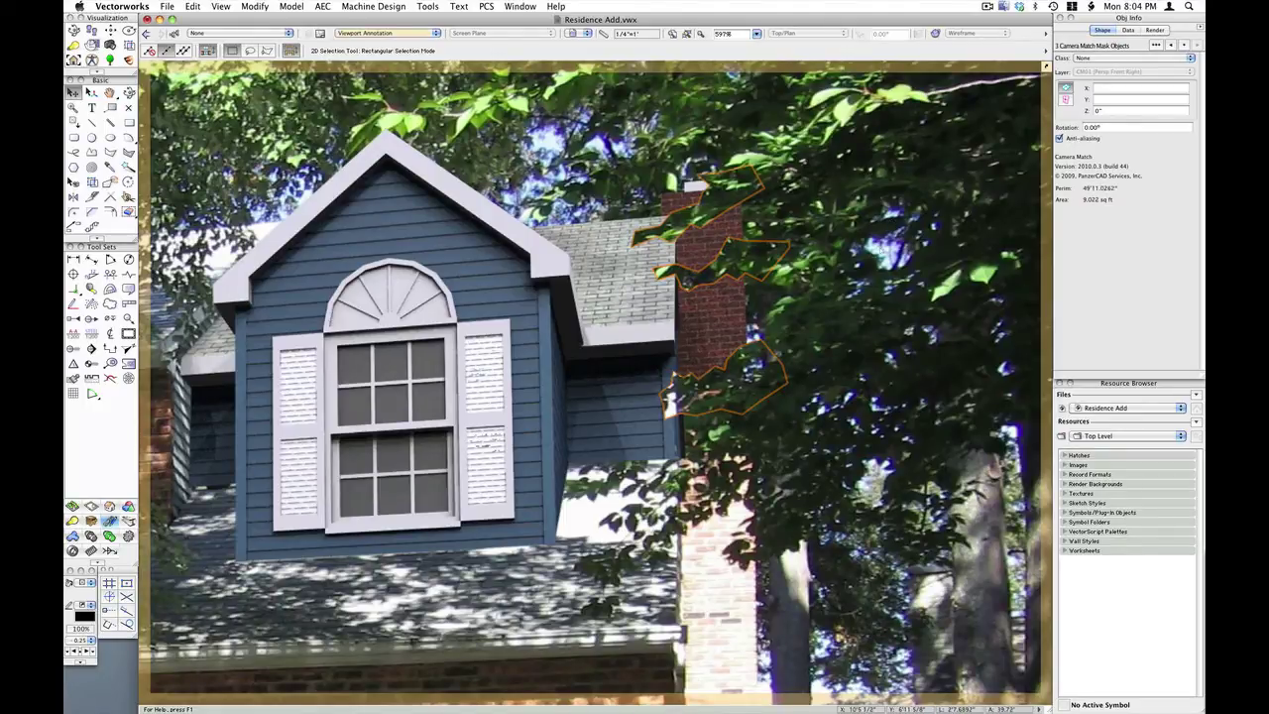
click(845, 276)
scroll(681, 119, down, 2)
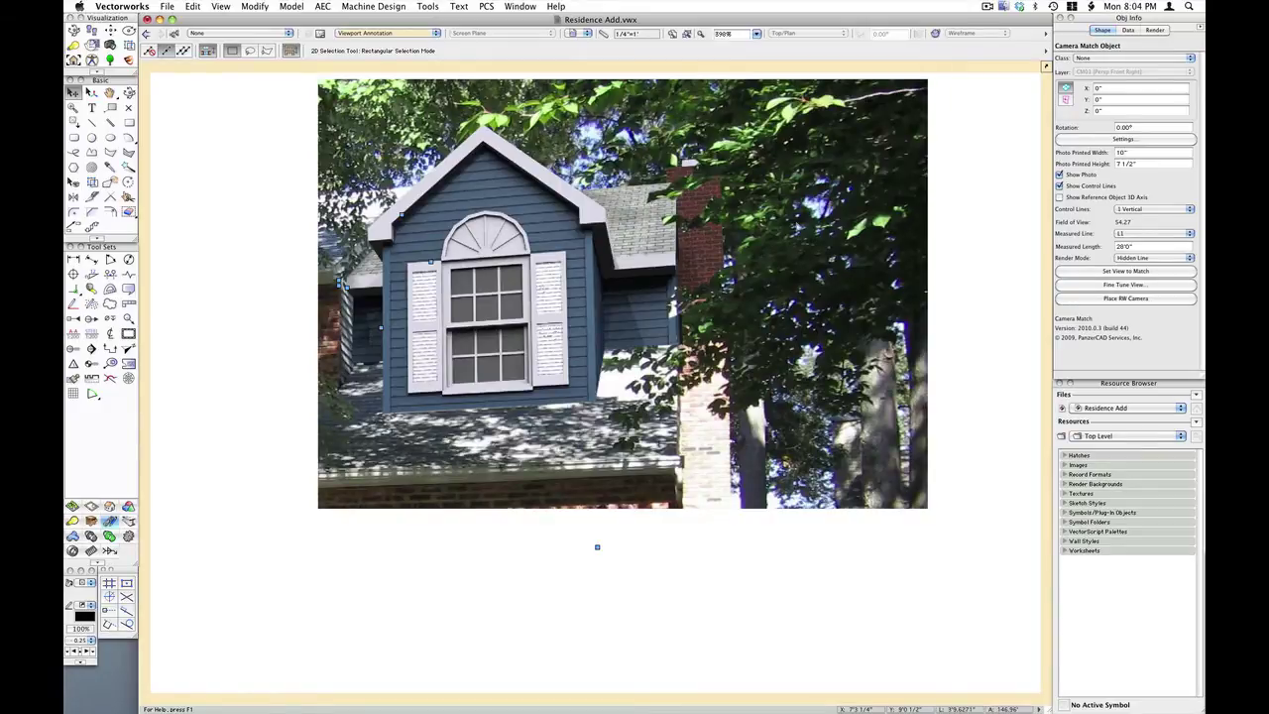
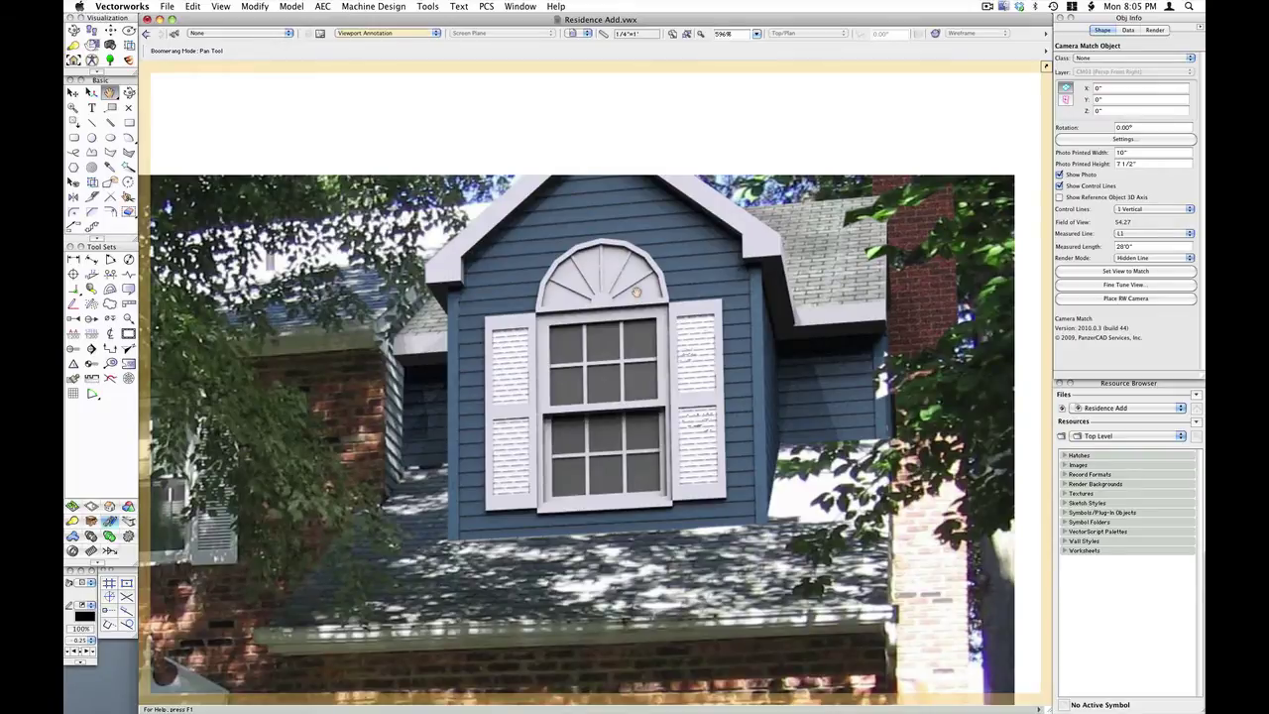
Step: Draw a stipple shape with a jagged upper edge across the lower part of the dormer's front wall and window
key(s)
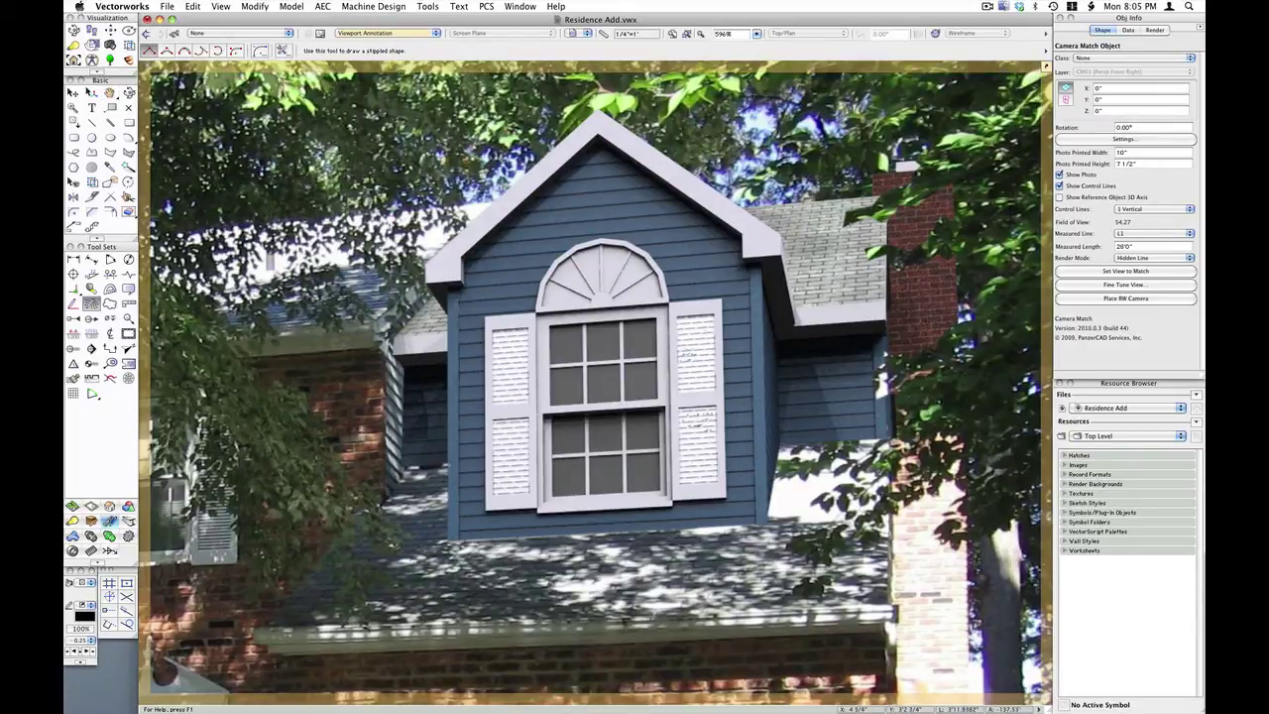
click(460, 458)
click(483, 464)
click(493, 455)
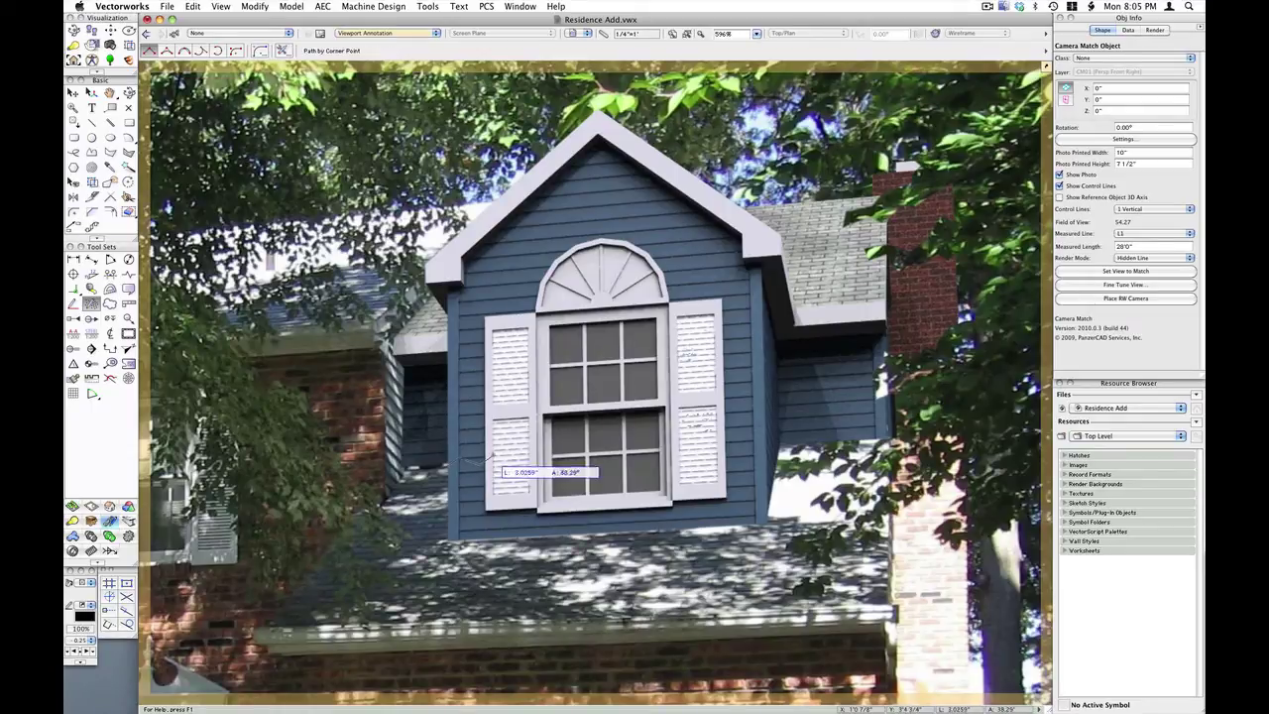
click(510, 463)
click(531, 465)
click(544, 472)
click(563, 467)
click(589, 465)
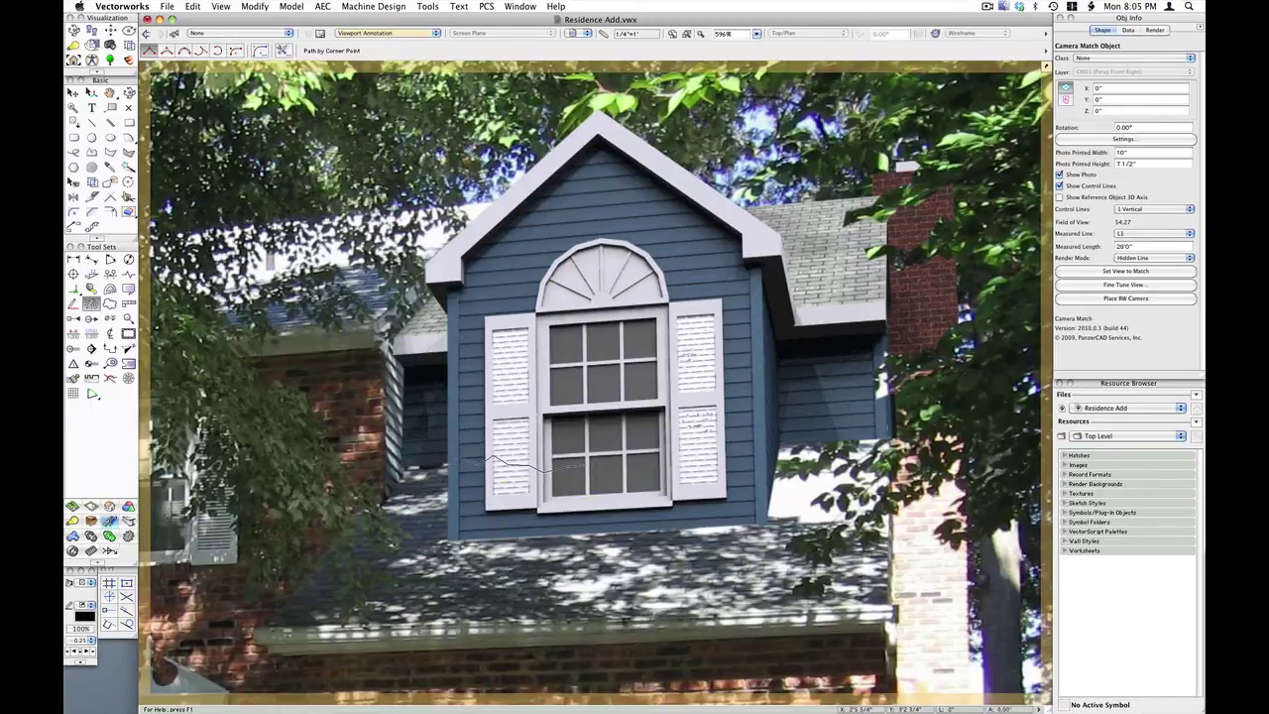
click(608, 467)
click(636, 455)
click(685, 469)
click(717, 458)
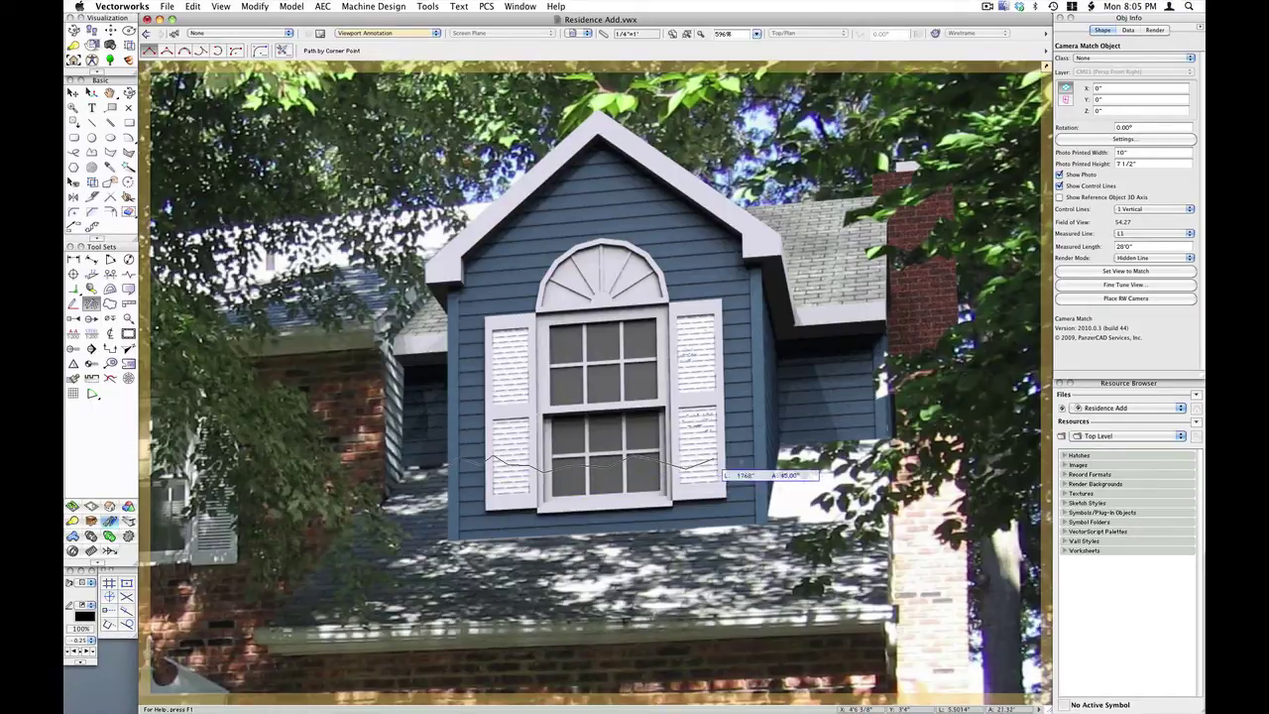
click(745, 462)
click(767, 454)
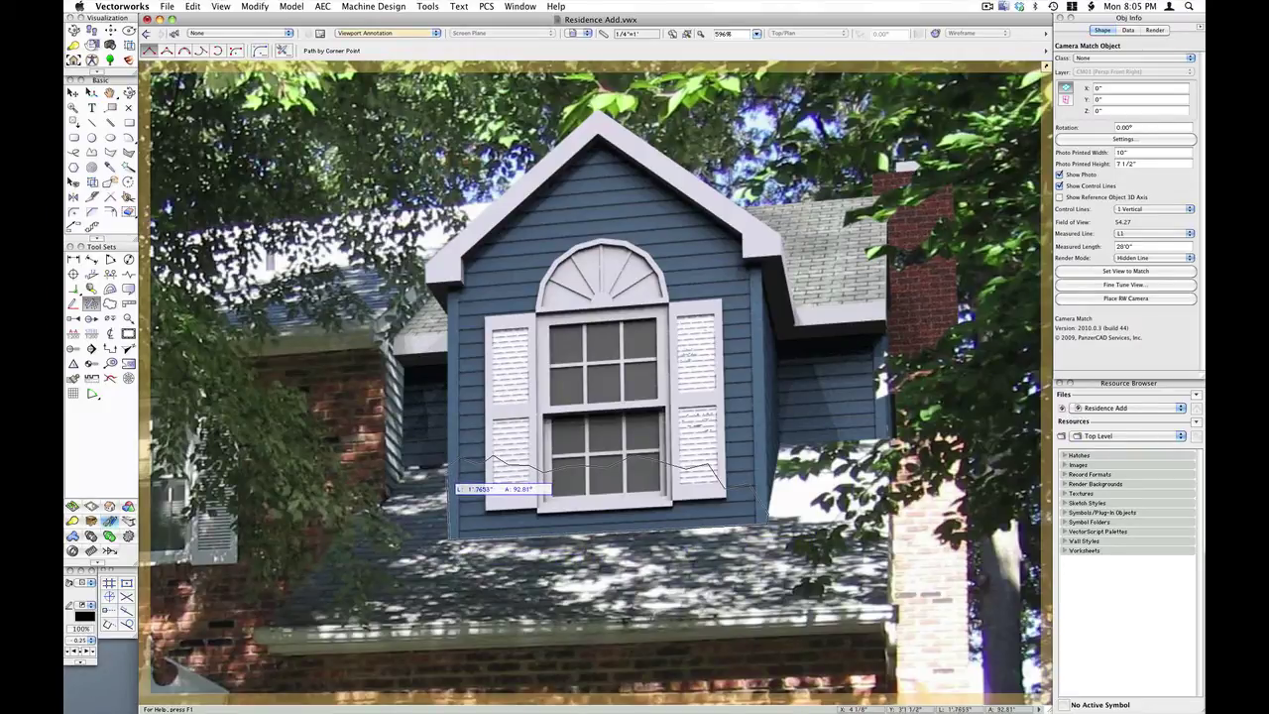
click(447, 472)
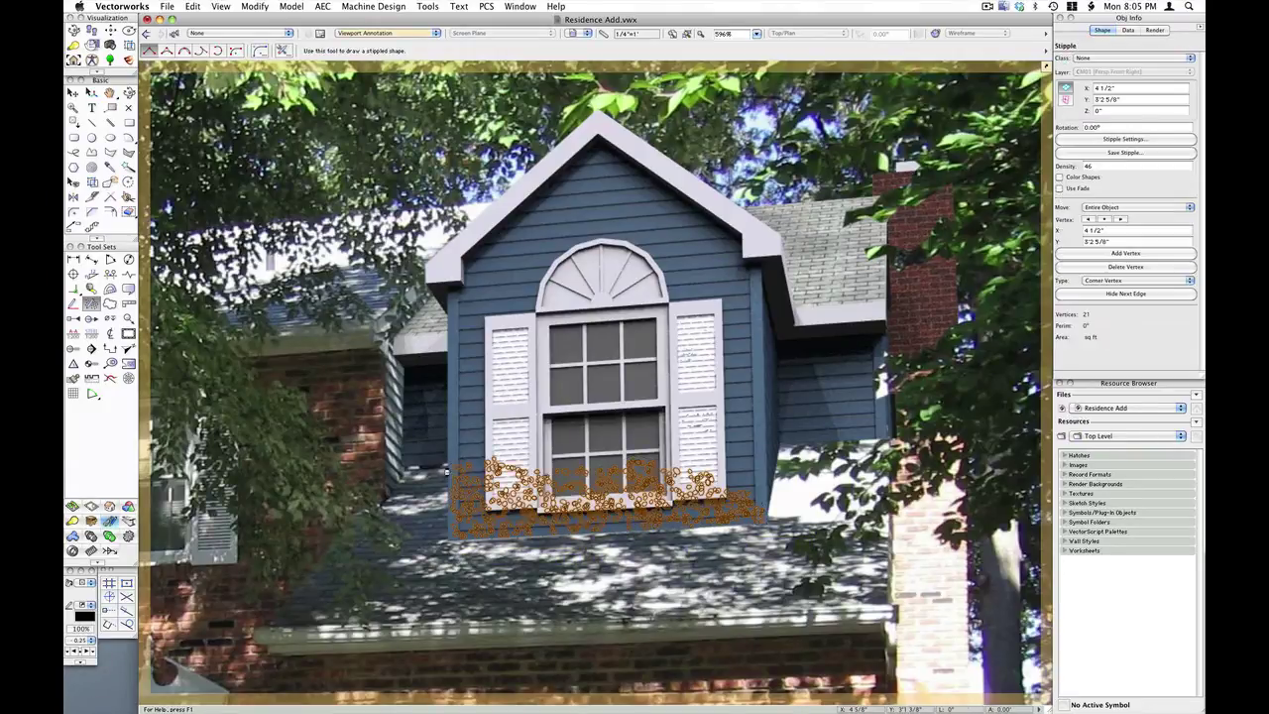
Step: Give the stipple on the dormer's front a solid black fill
key(x)
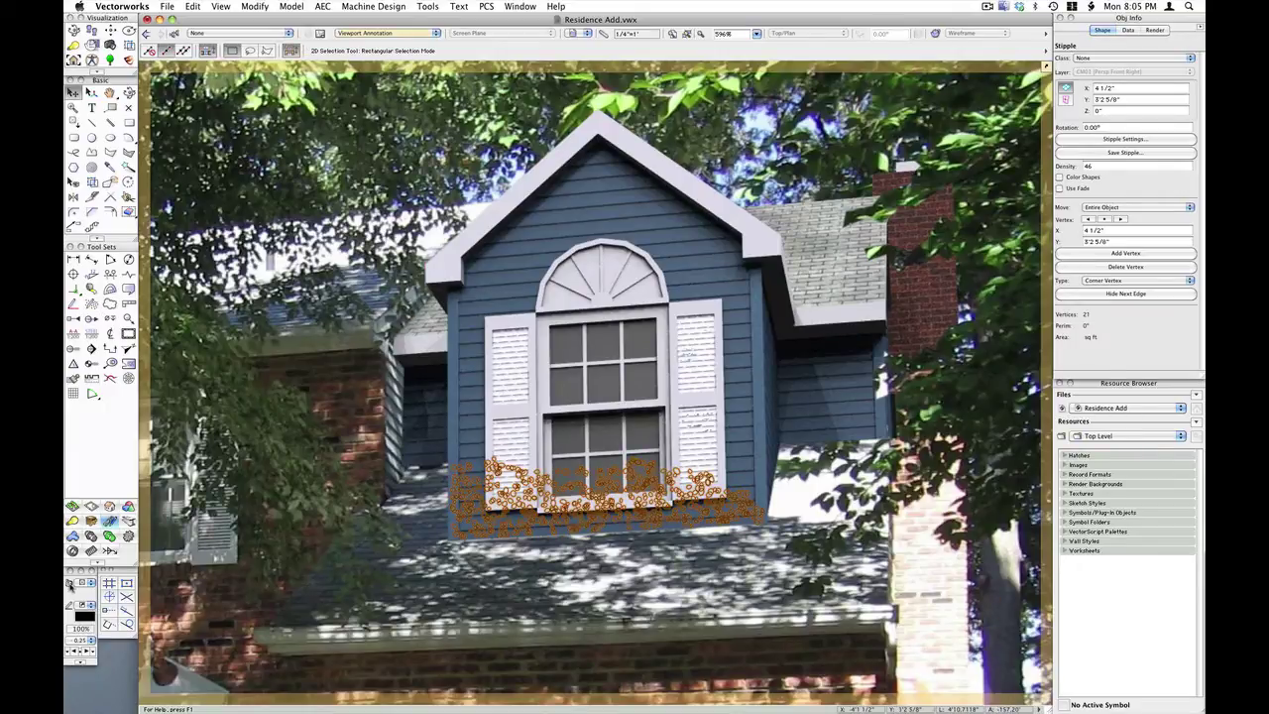
click(90, 591)
click(99, 593)
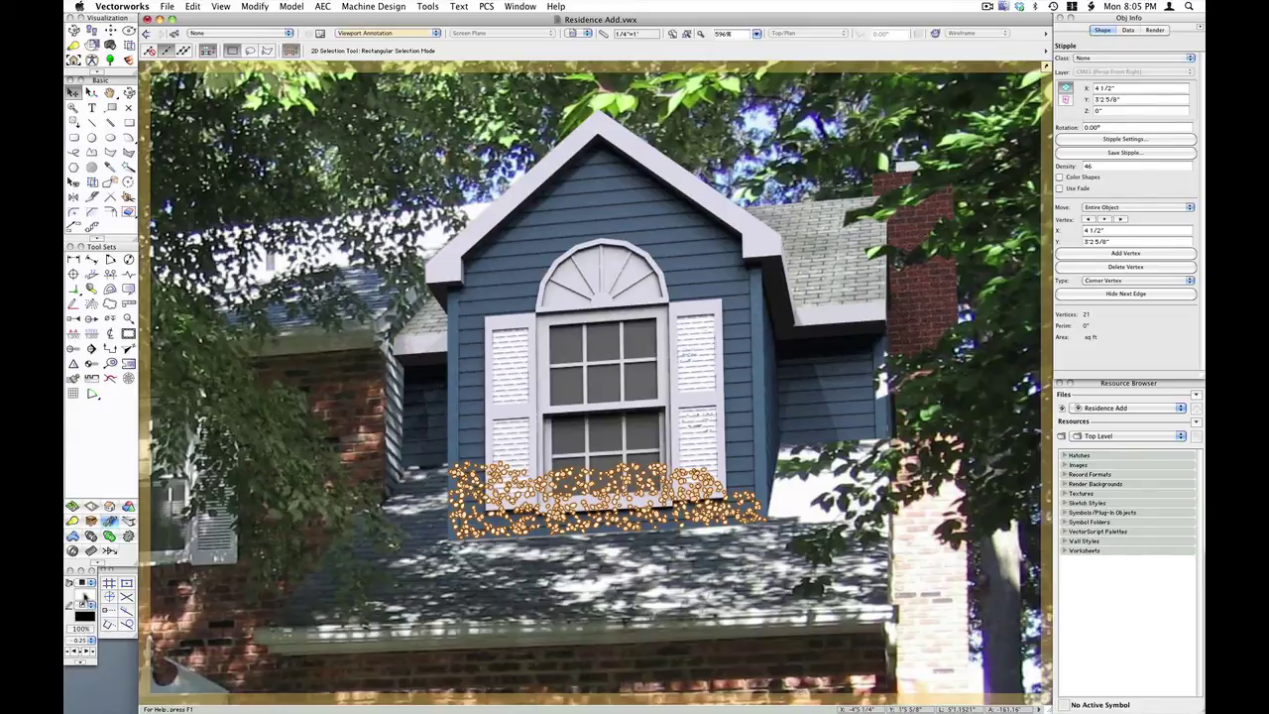
click(85, 597)
click(94, 313)
Step: Set the stipple's opacity to 15%
click(81, 630)
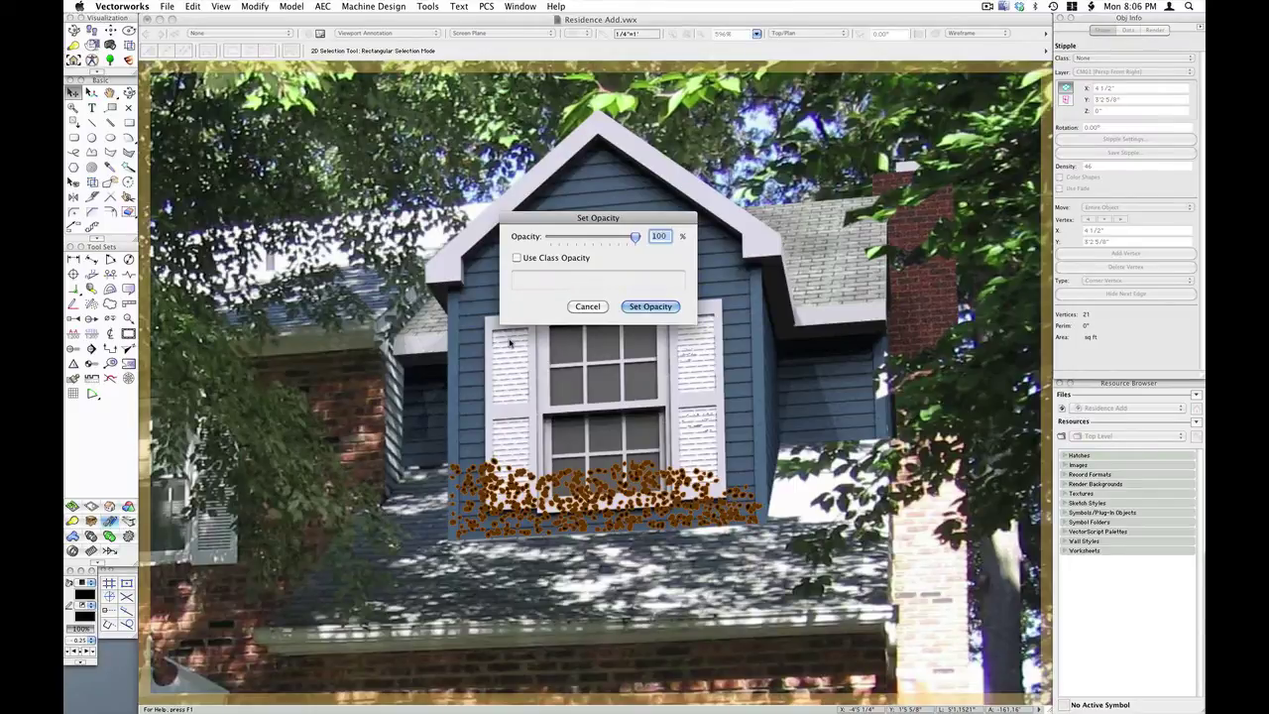
text(15)
key(Return)
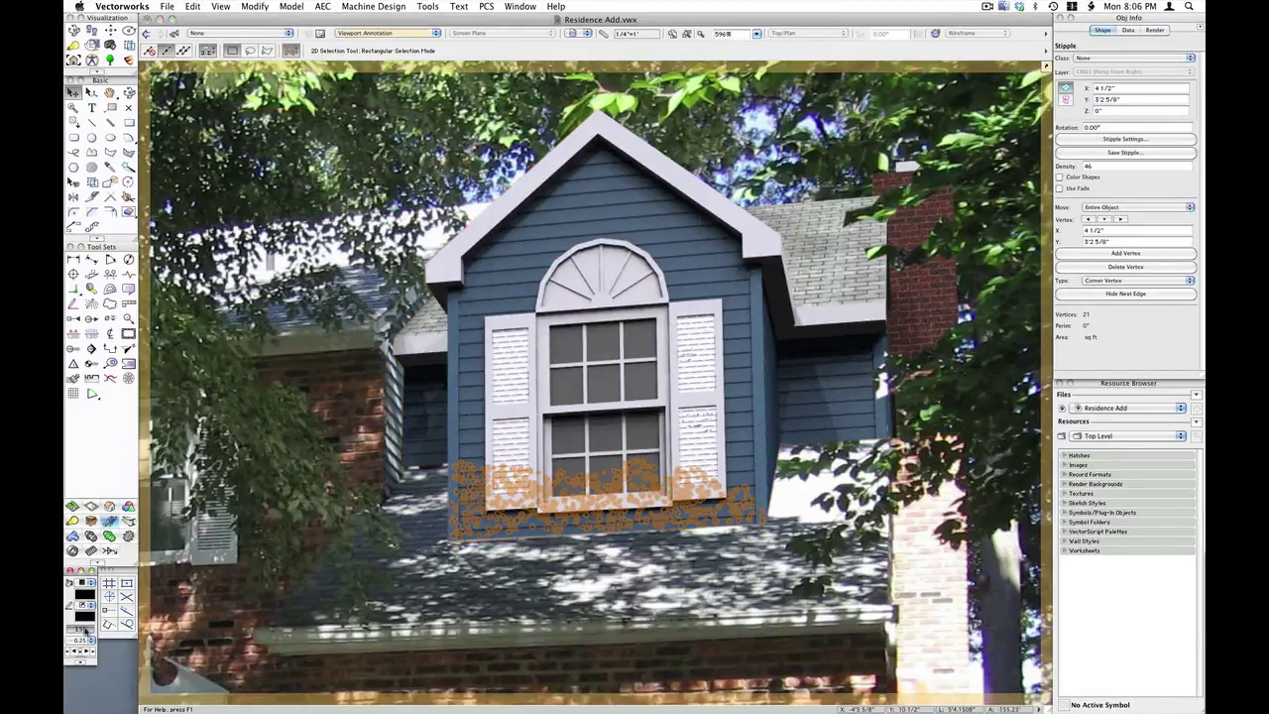
Step: Set the stipple's opacity to 20% and deselect it
click(83, 630)
text(20)
key(Return)
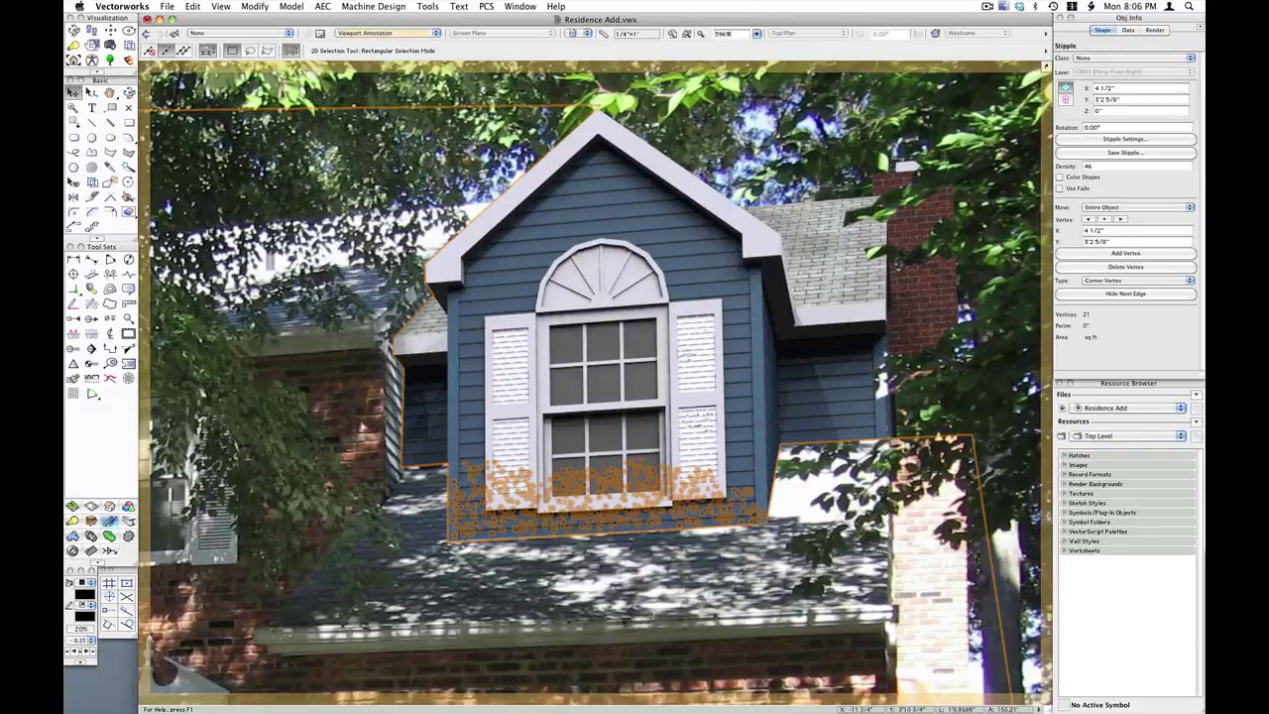
click(986, 298)
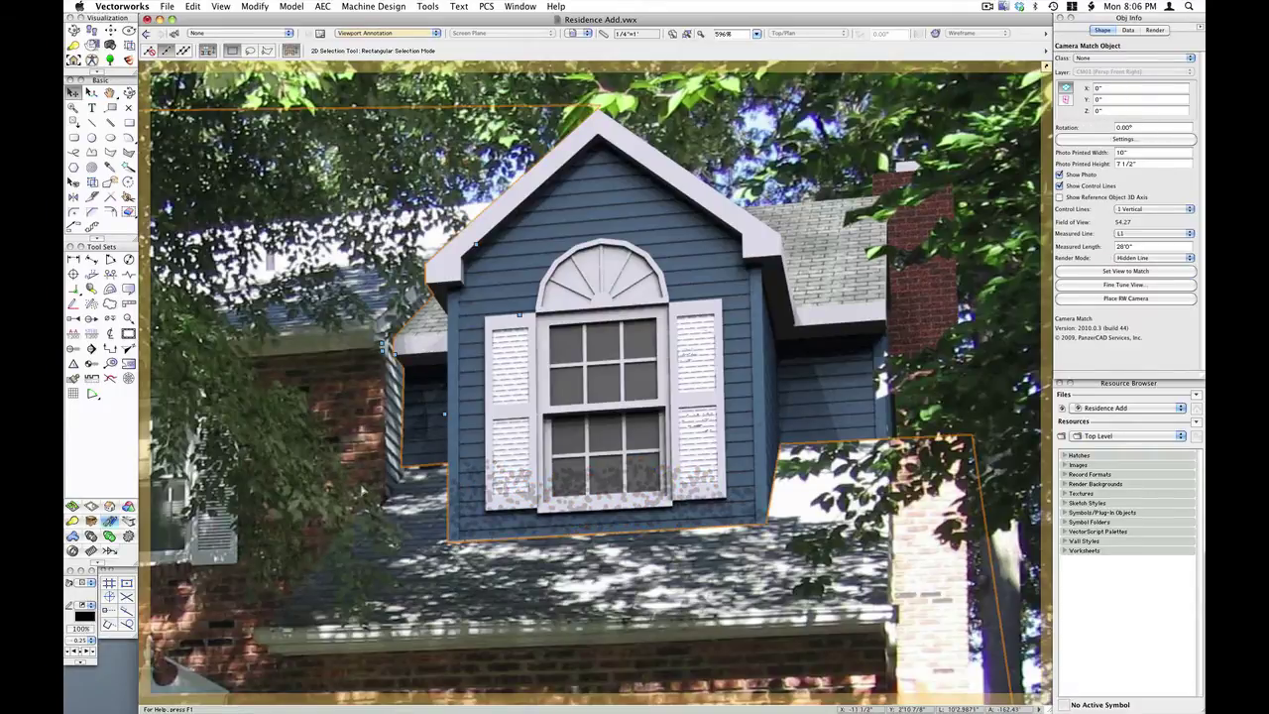
Step: Draw a jagged-topped polygon about 4'6 1/2" wide and 9 1/4" high along the base of the dormer's front wall
click(109, 153)
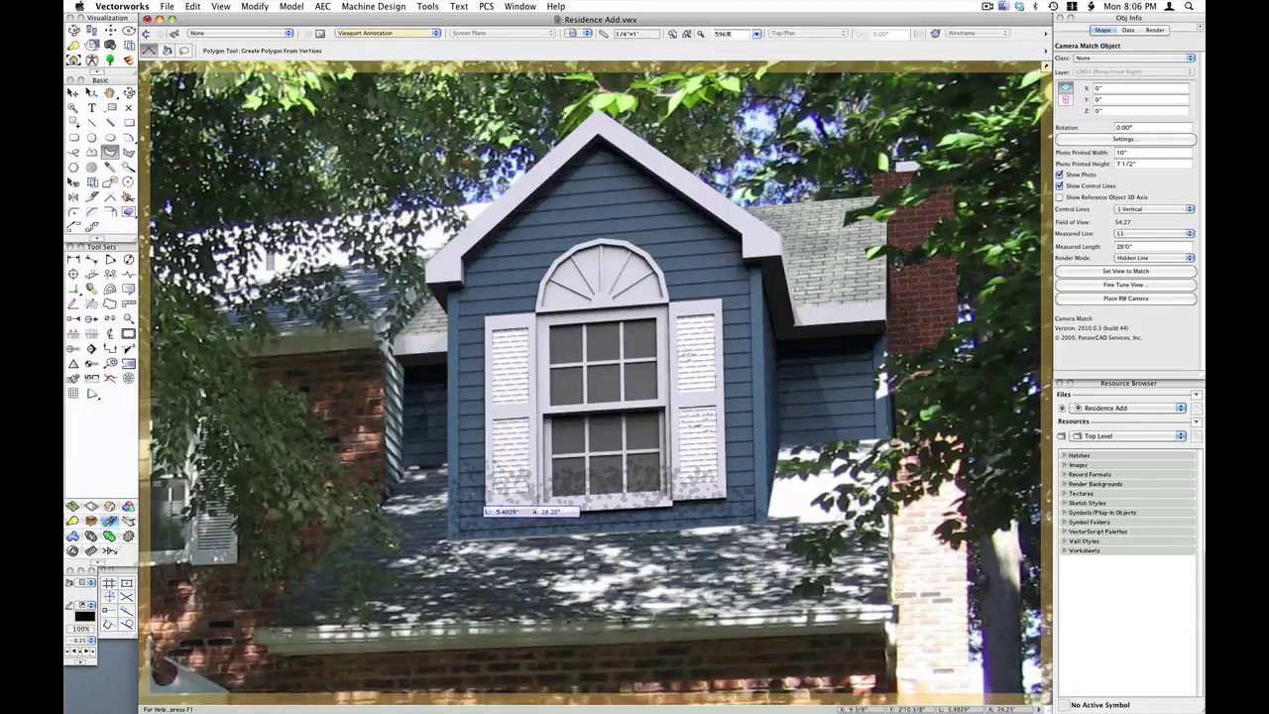
click(528, 504)
click(555, 495)
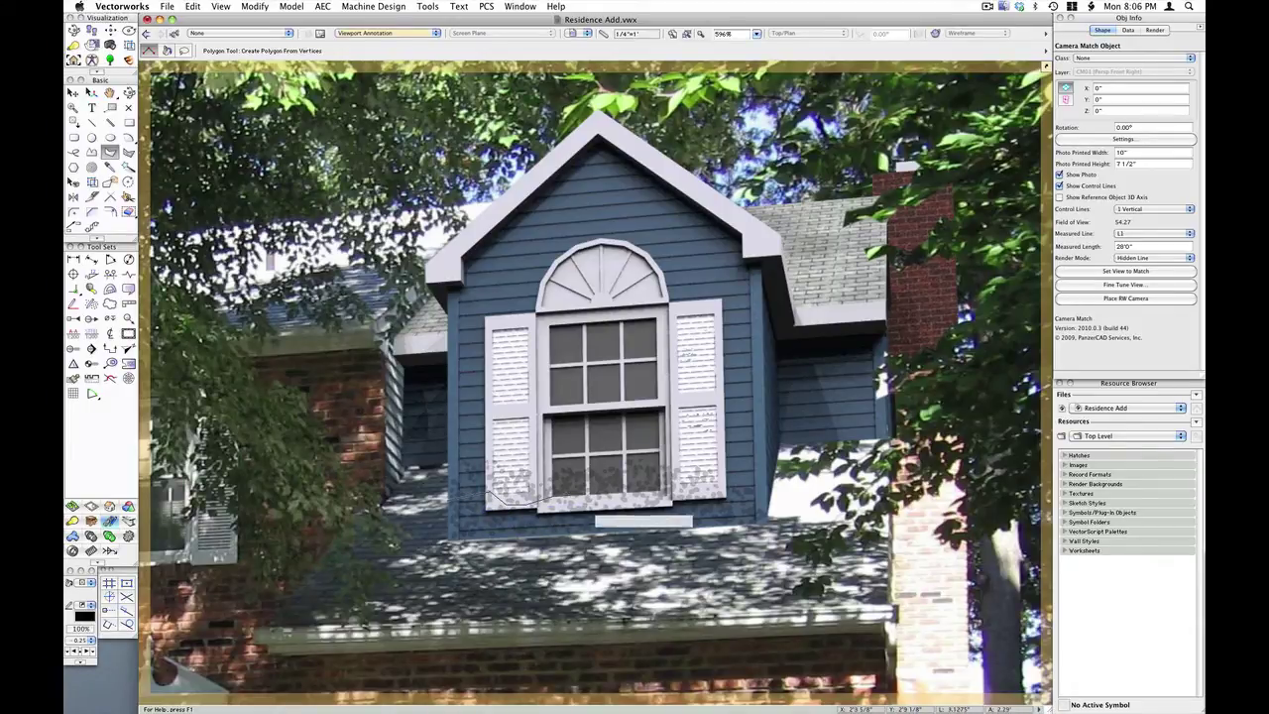
click(571, 496)
click(596, 505)
click(619, 498)
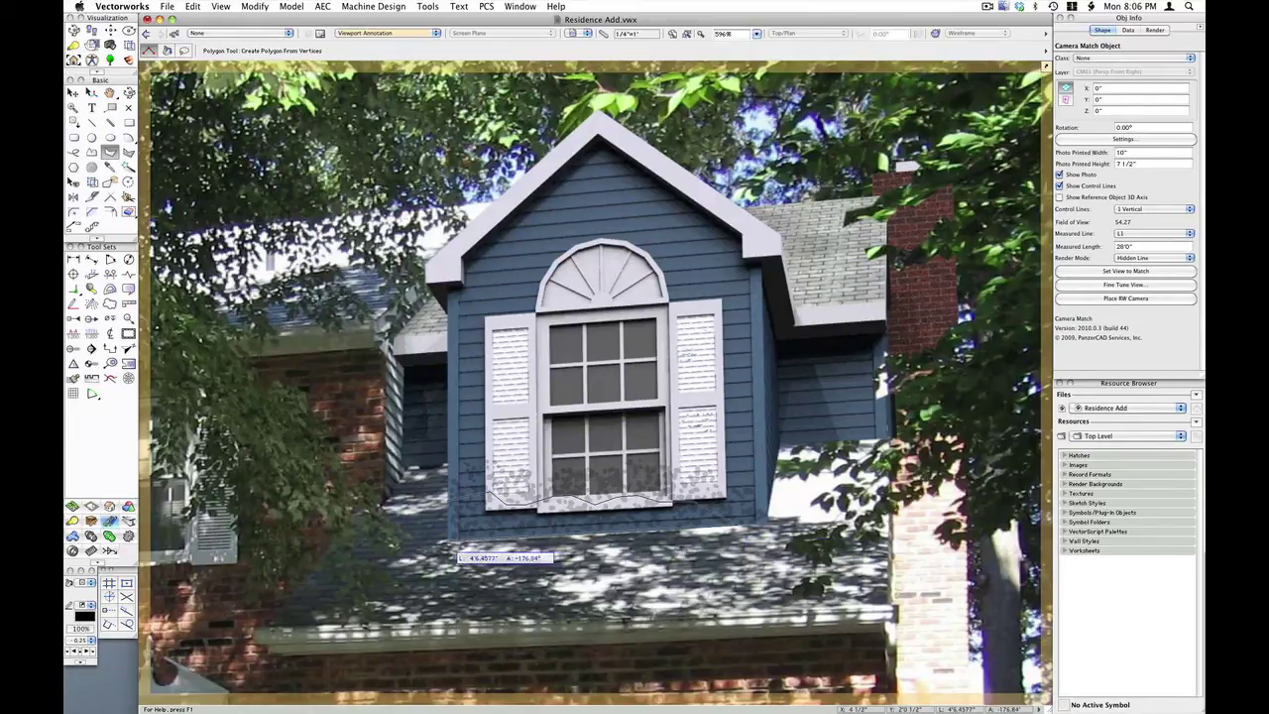
double_click(452, 542)
Step: Give the polygon at the dormer's base a solid black fill at 20% opacity and deselect it
click(83, 584)
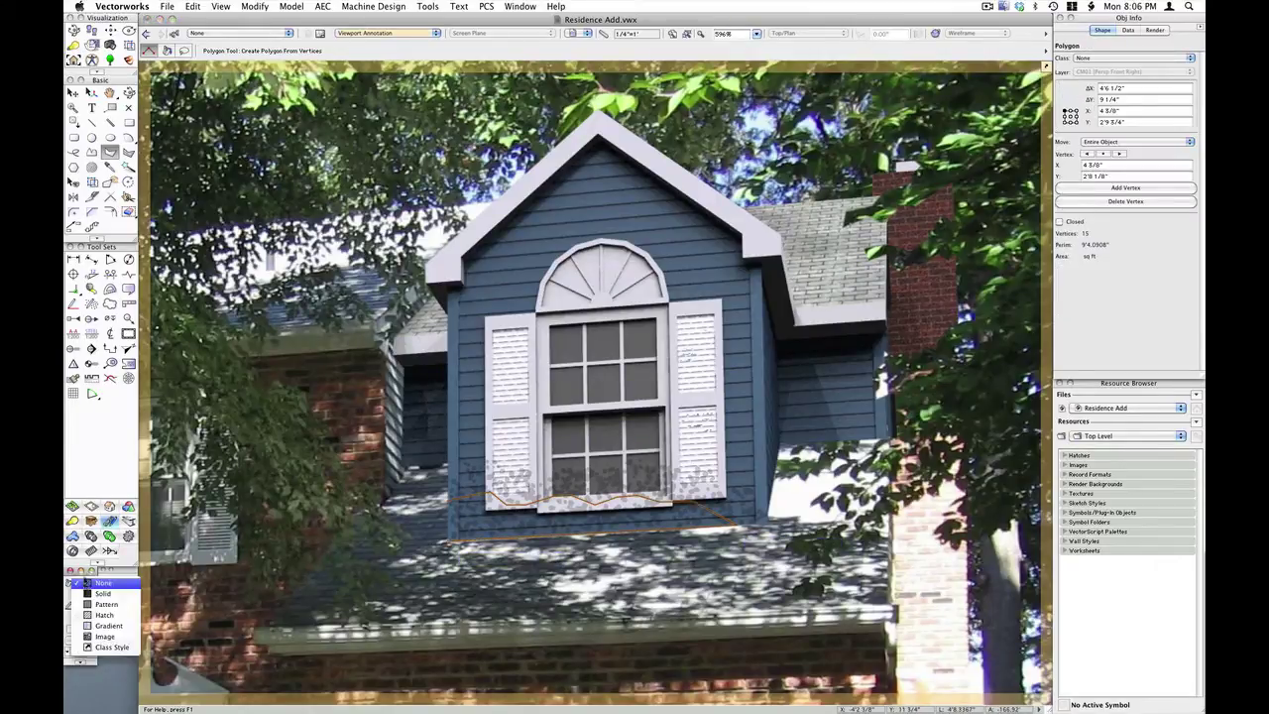
click(86, 596)
click(86, 598)
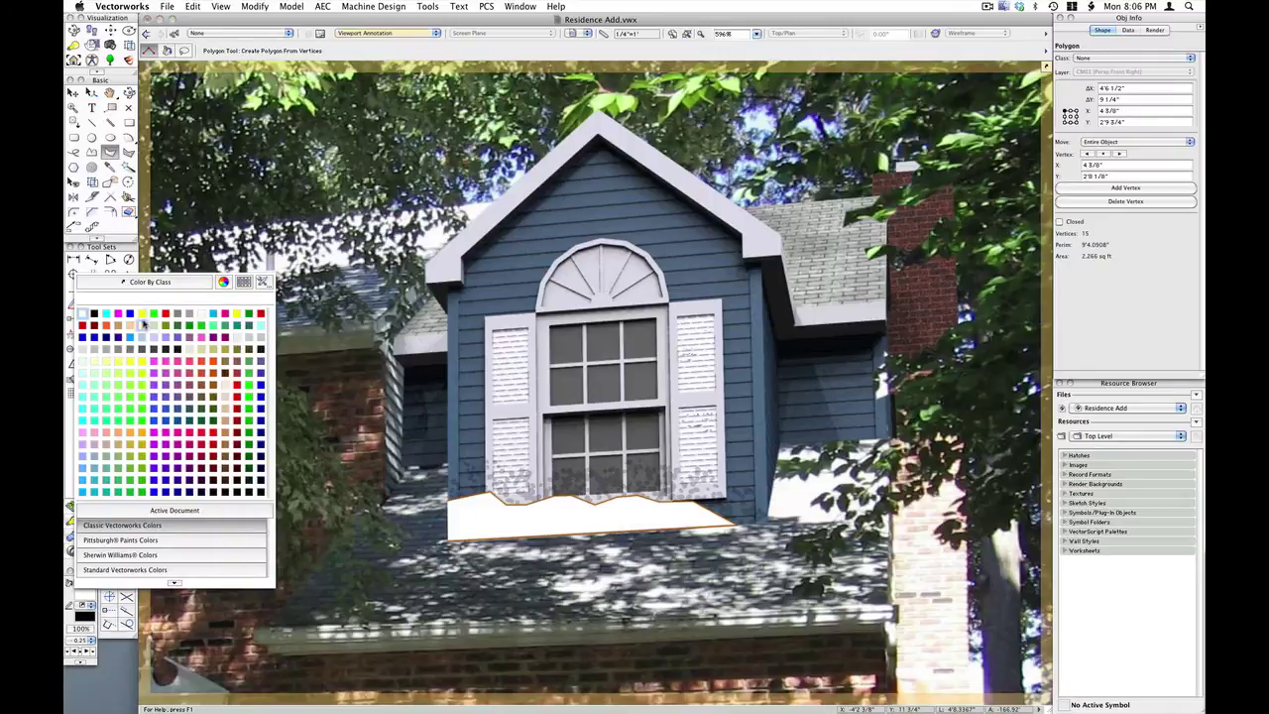
click(94, 314)
click(85, 629)
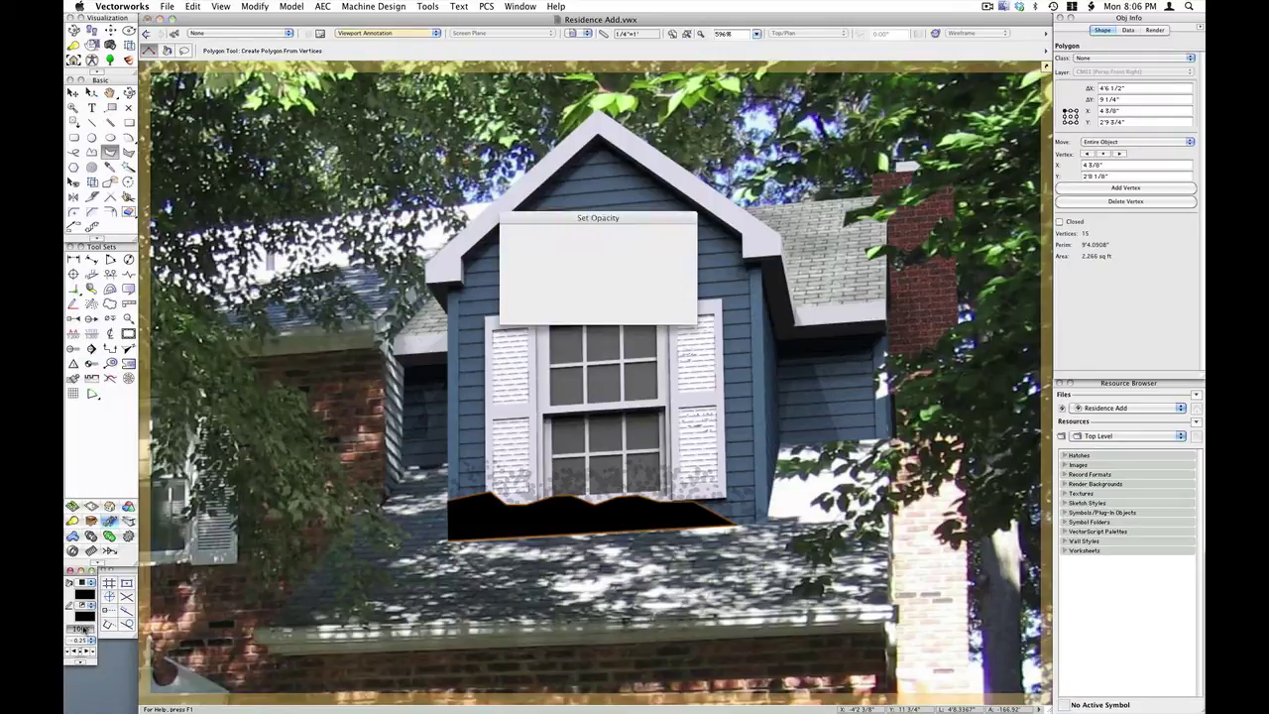
text(20)
key(Return)
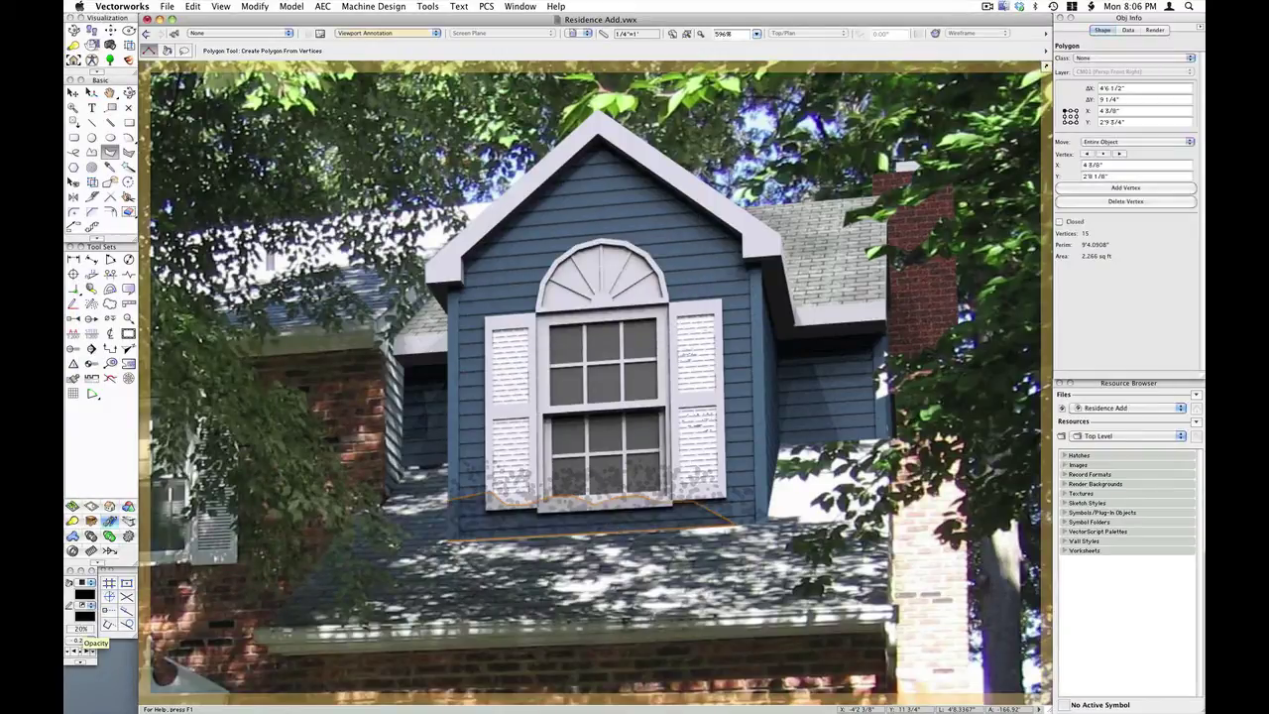
key(x)
click(833, 402)
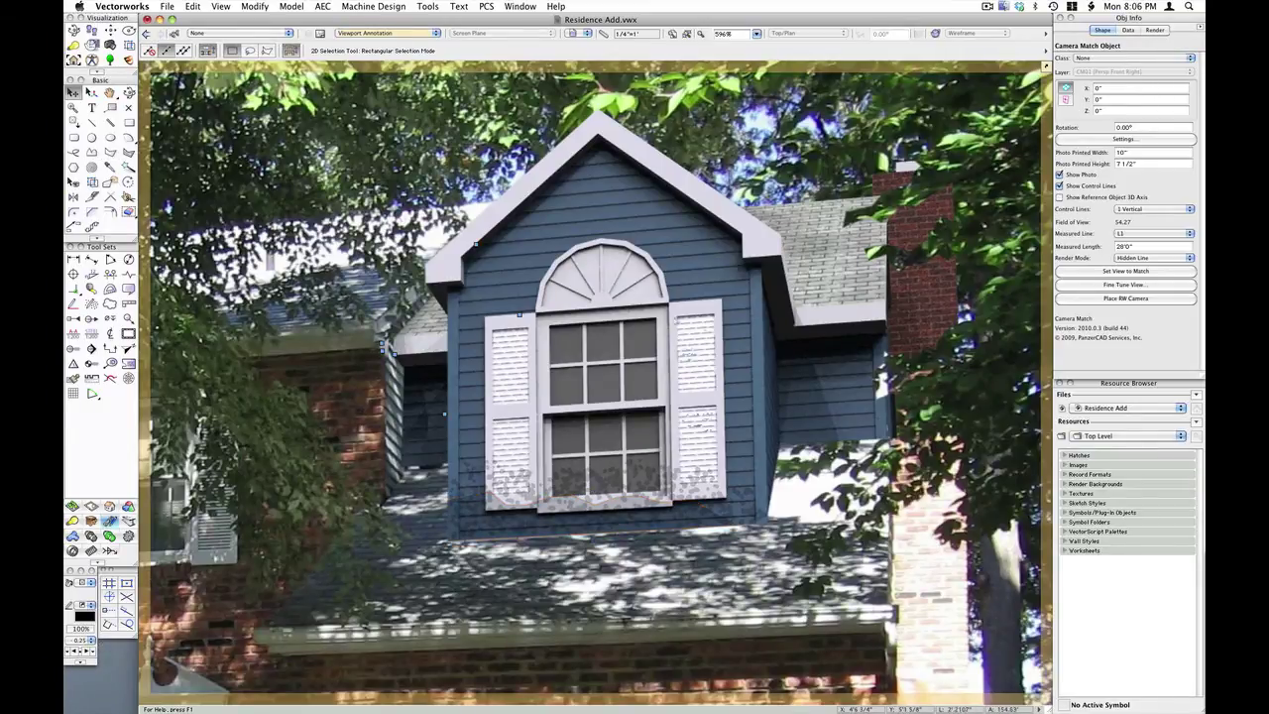
Step: Leave the viewport annotations and deselect the viewport
scroll(582, 301, down, 2)
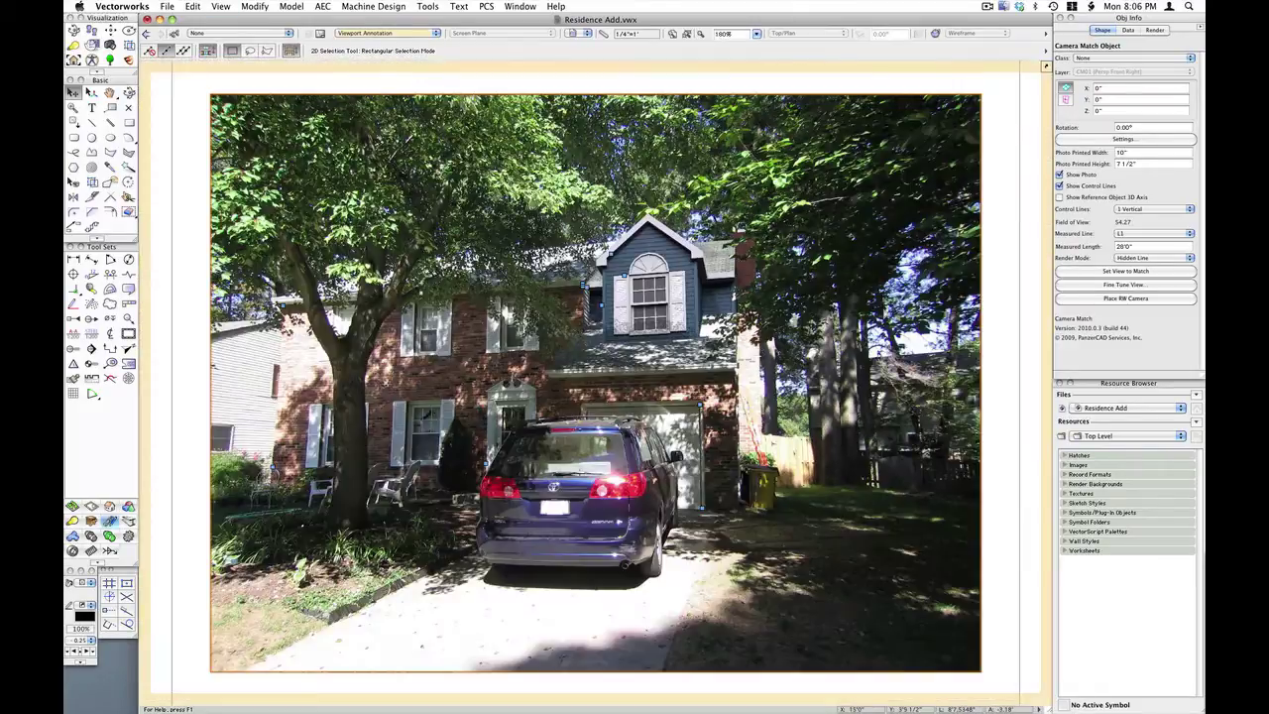
click(1046, 67)
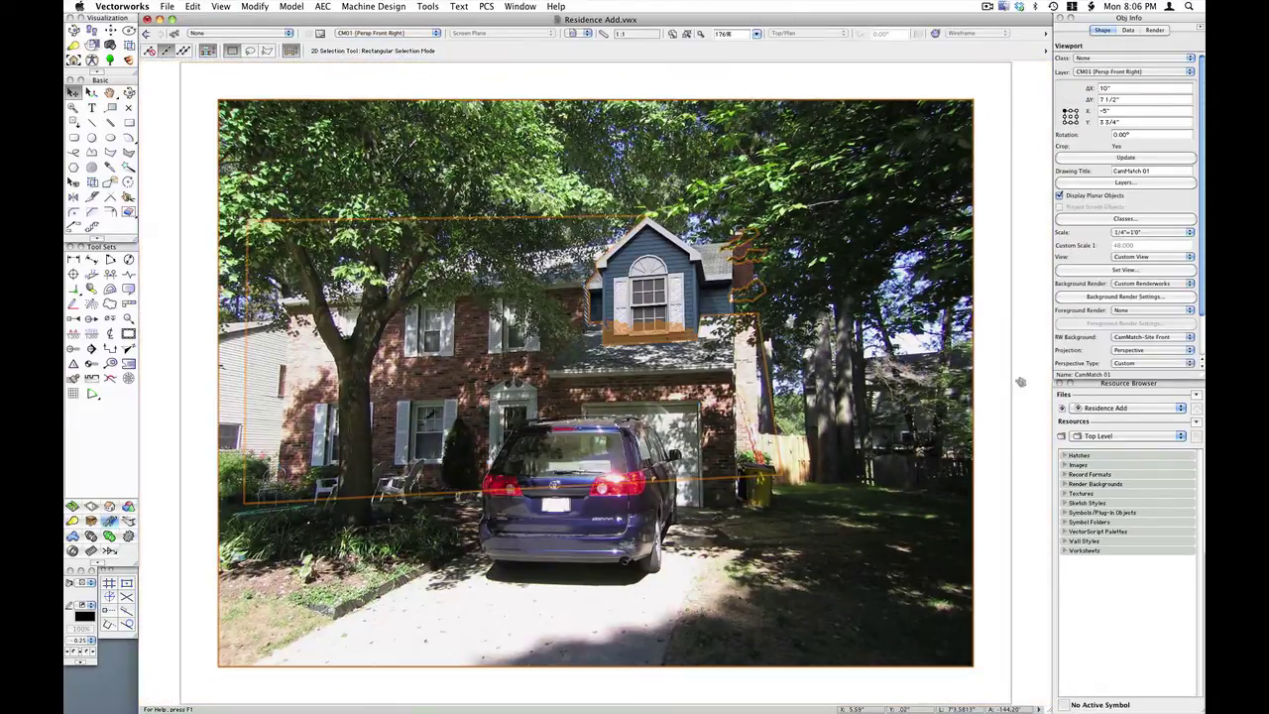
click(1017, 381)
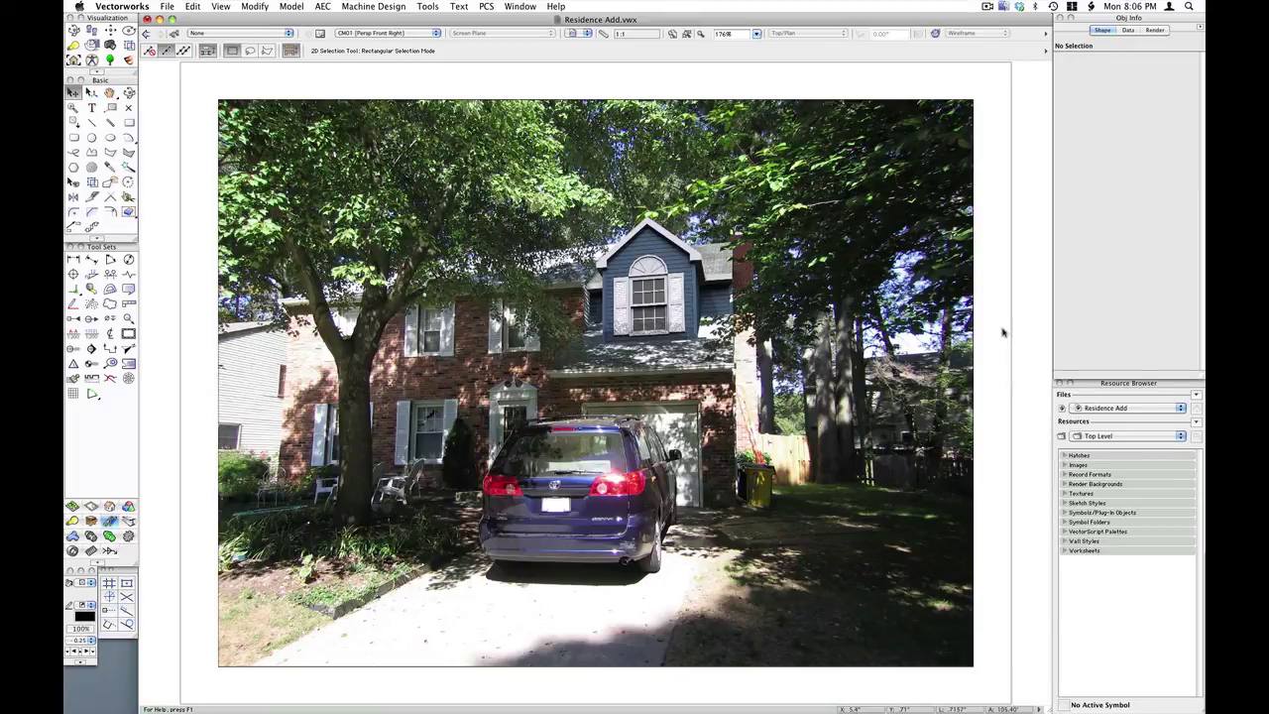